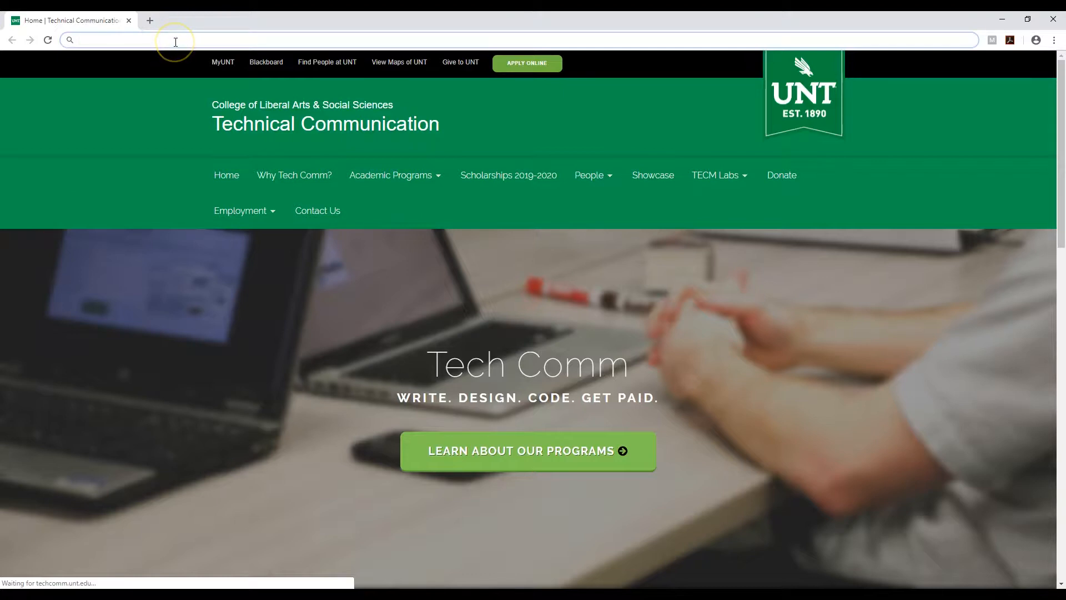
Go to the web address tinyurl.com/tecmsite
type("tinyurl")
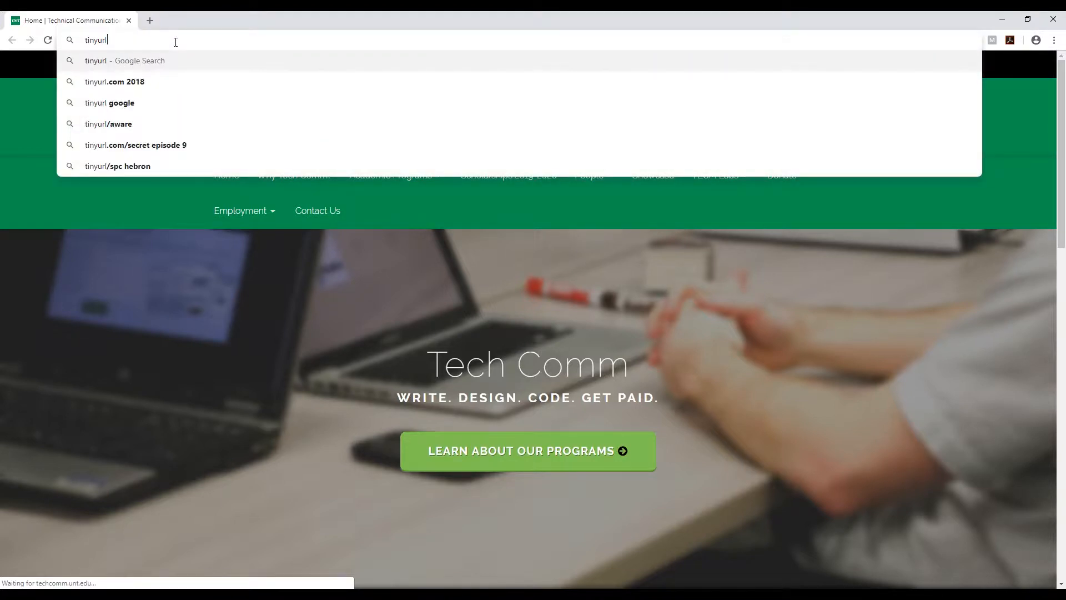
type(".com/")
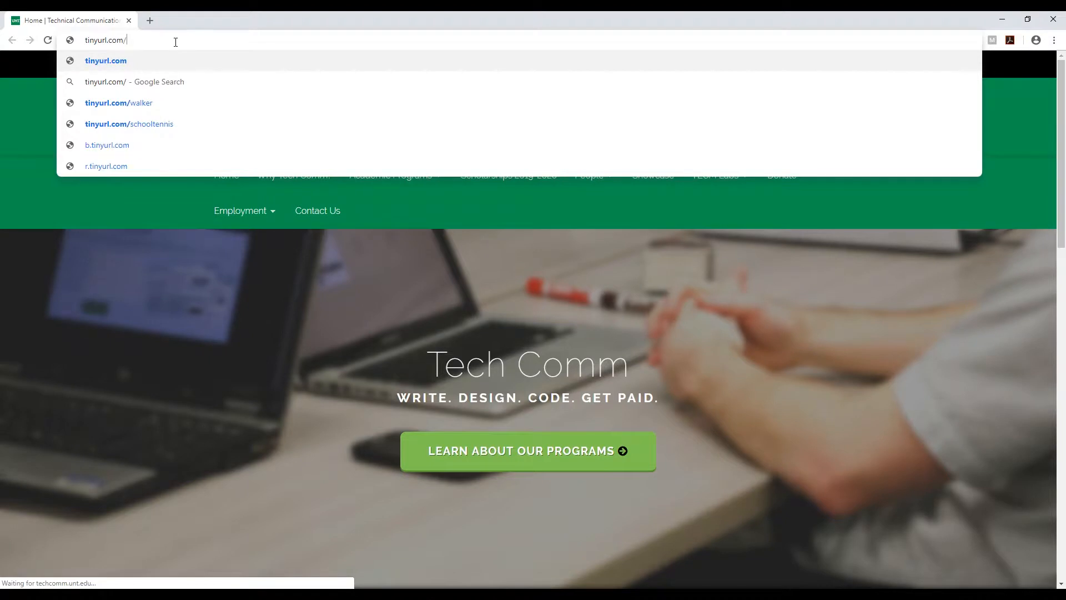
type("tecmsite")
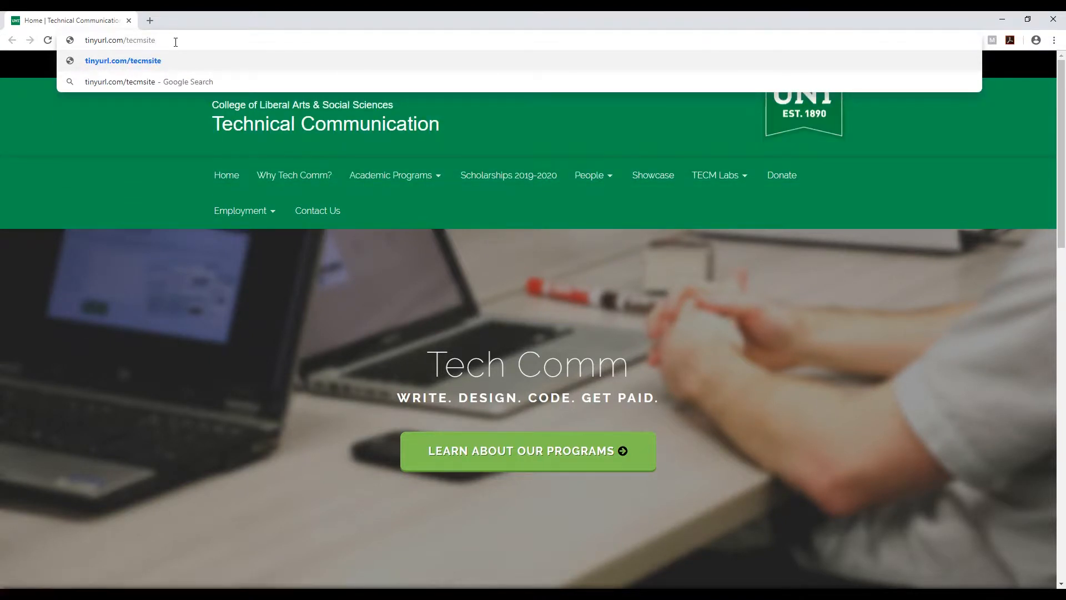
key("Return")
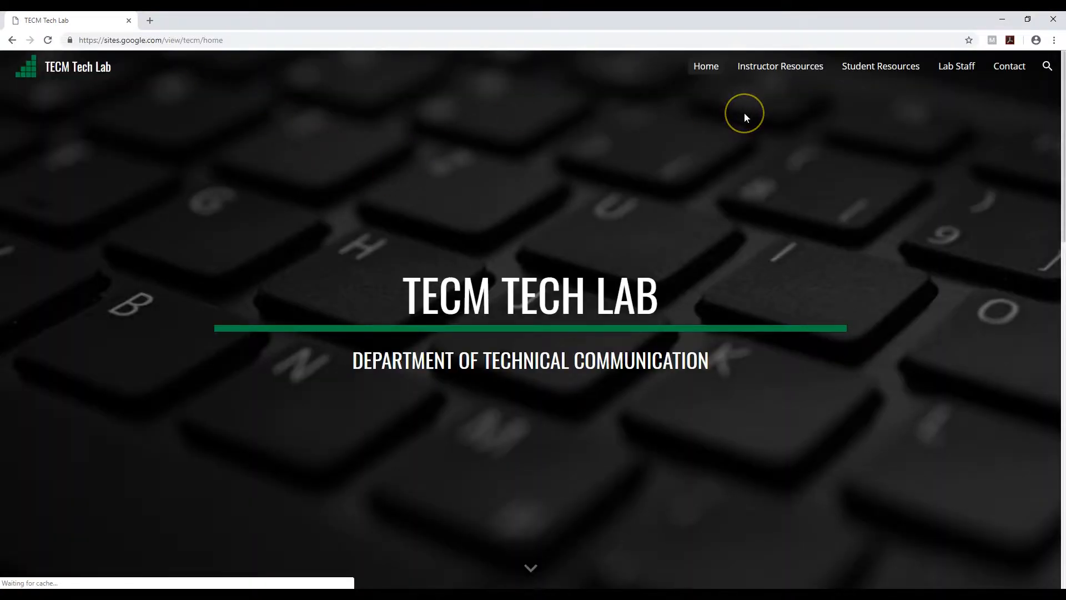
Go to the Student Resources page and open the Microsoft Word Files folder under Orientation Files
left_click(892, 68)
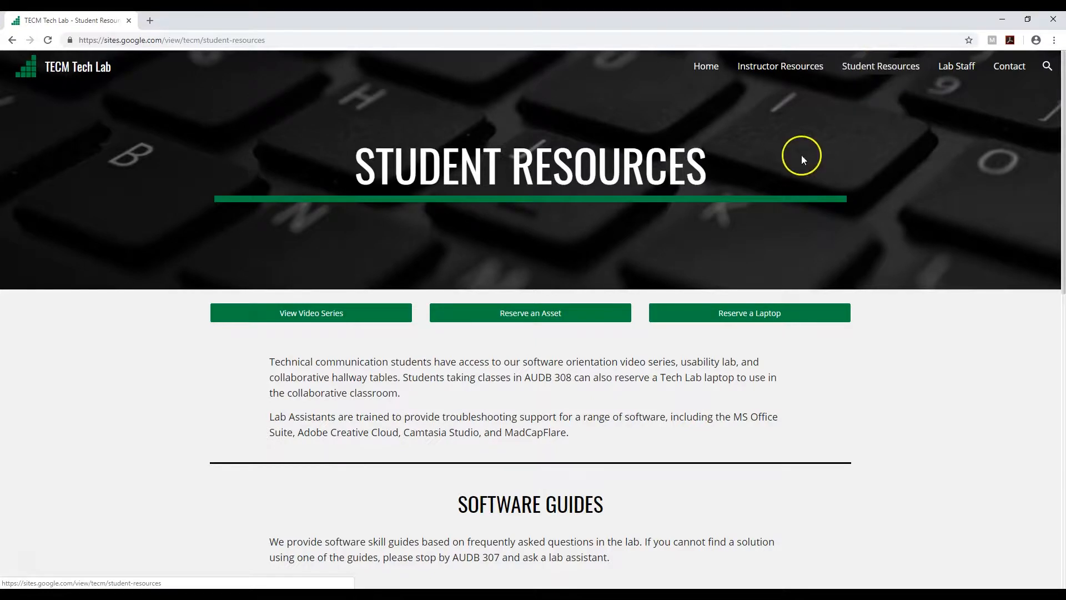
scroll(805, 149, "down", 8)
scroll(812, 164, "down", 2)
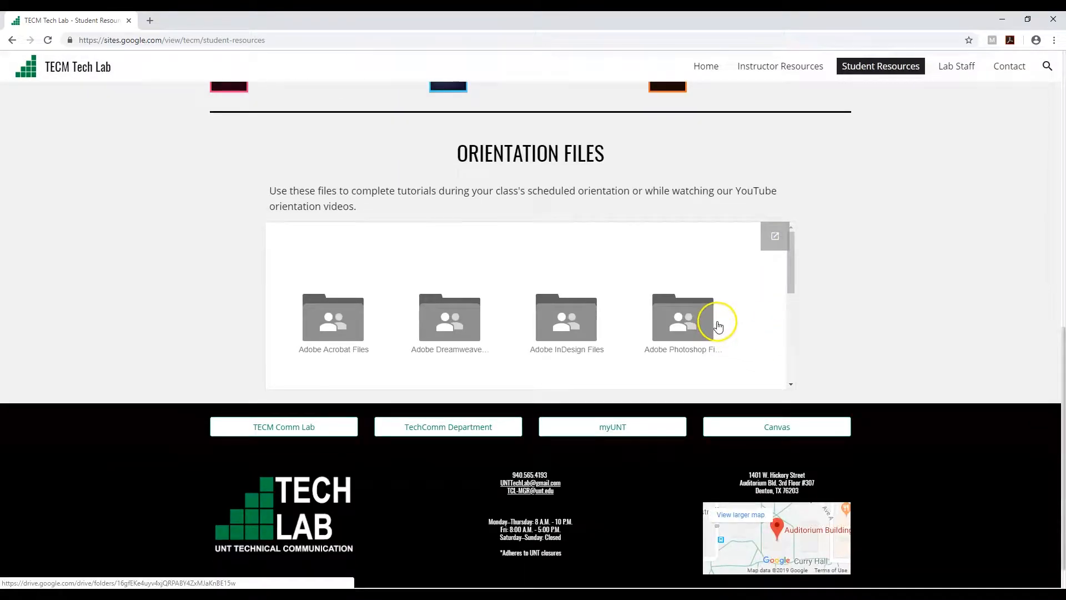
scroll(703, 325, "down", 3)
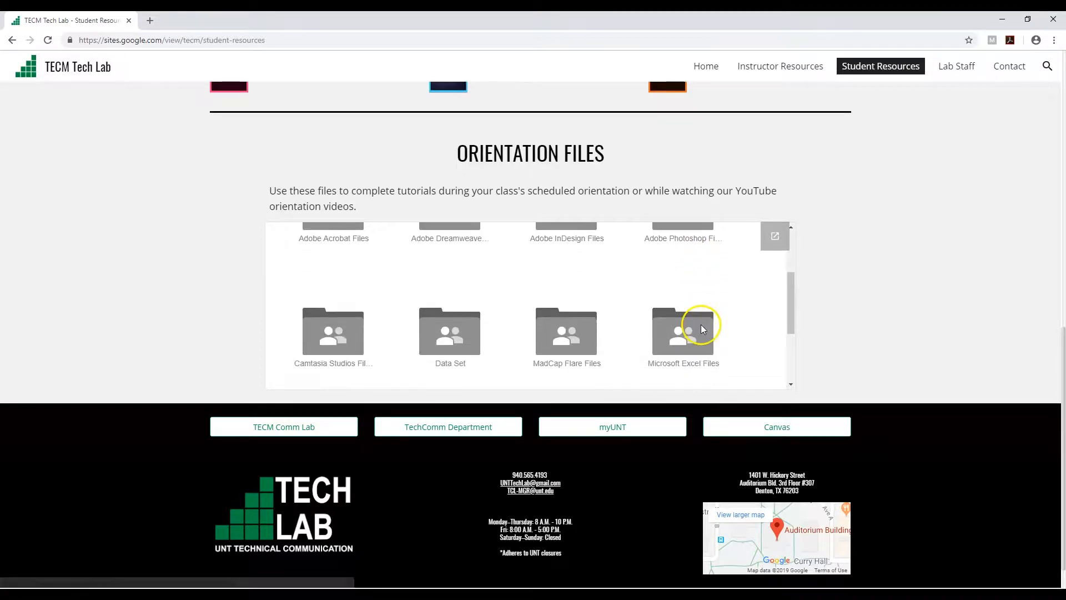
scroll(699, 327, "down", 2)
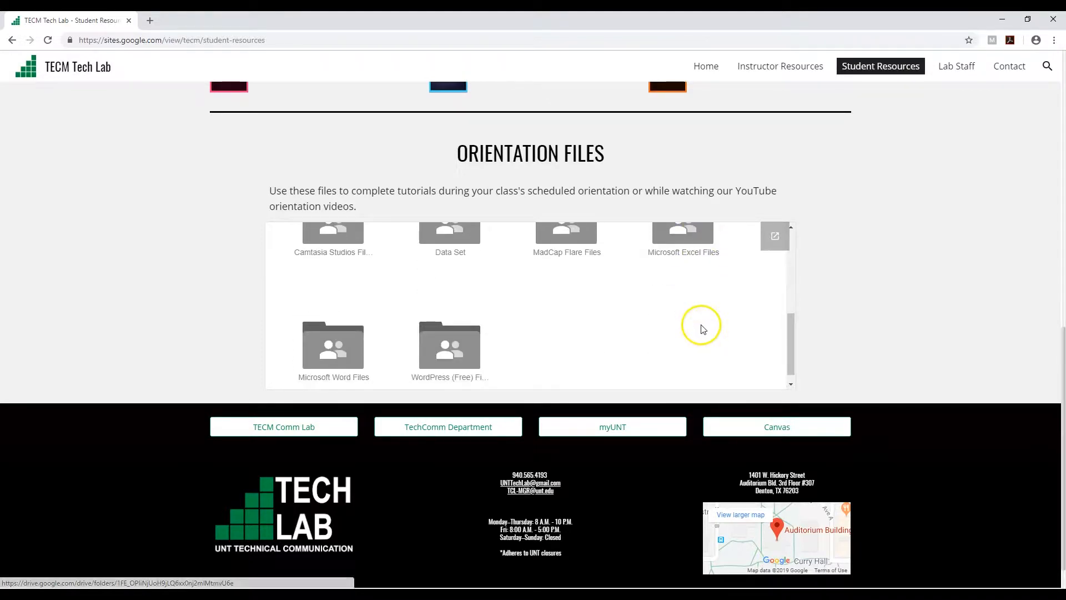
left_click(342, 365)
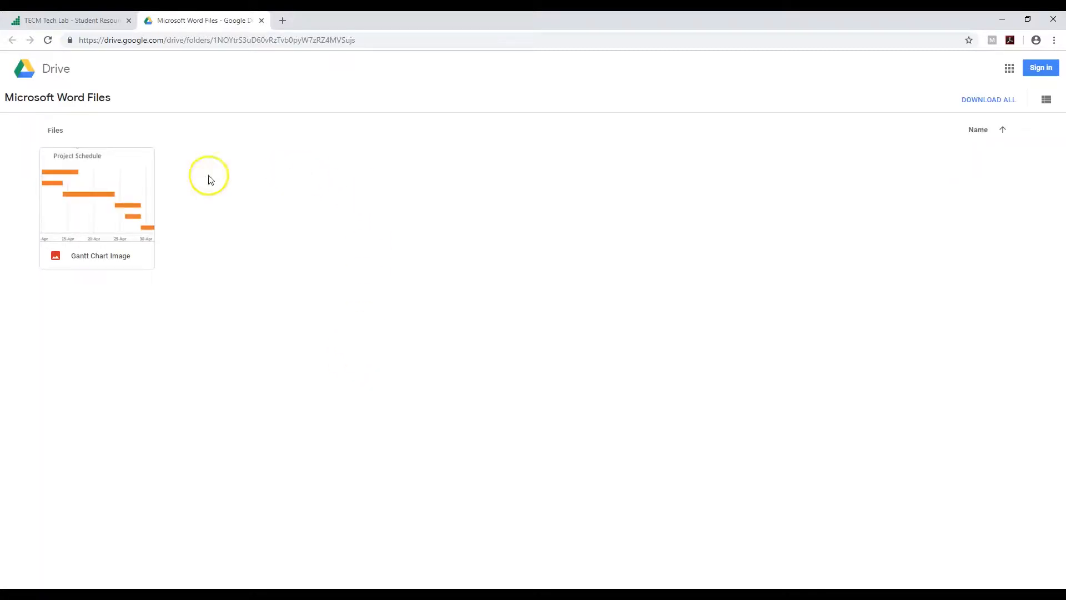
Download the Gantt Chart Image file and dismiss the Try Drive for free notice
mouse_move(75, 227)
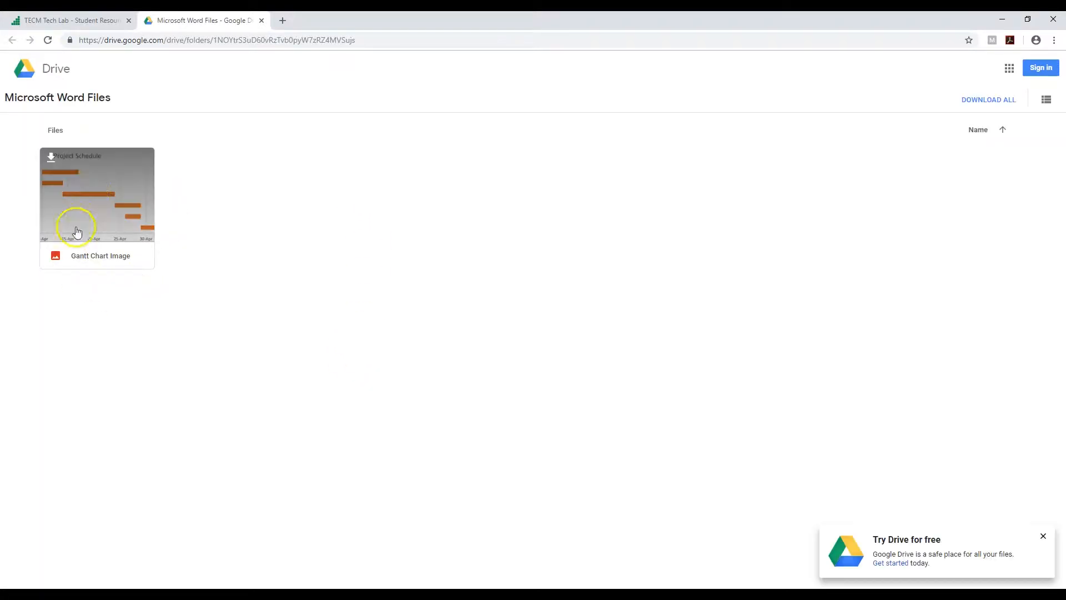
left_click(49, 161)
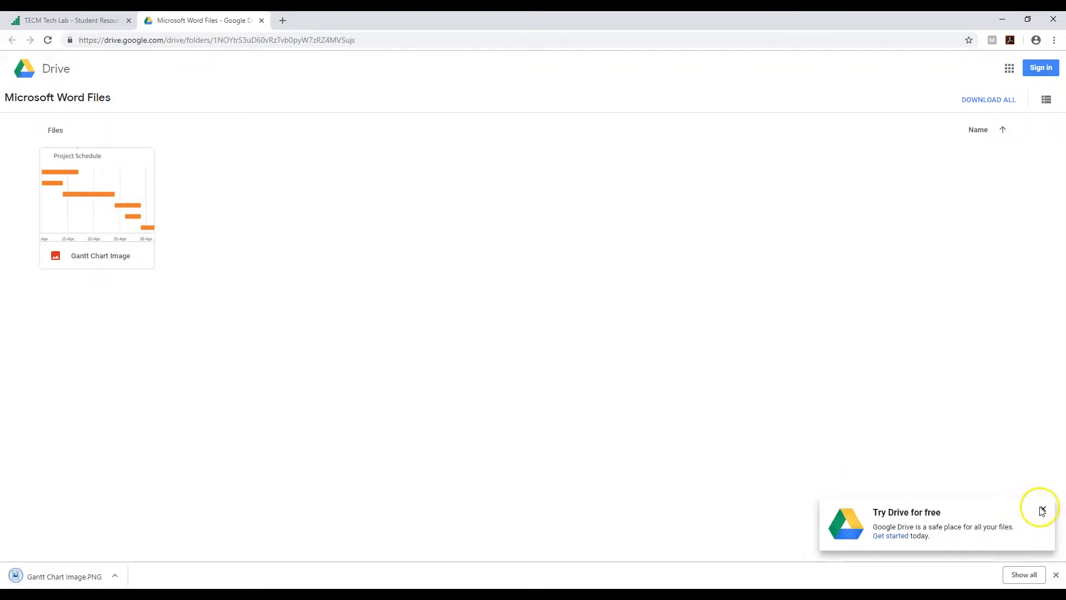
left_click(1043, 509)
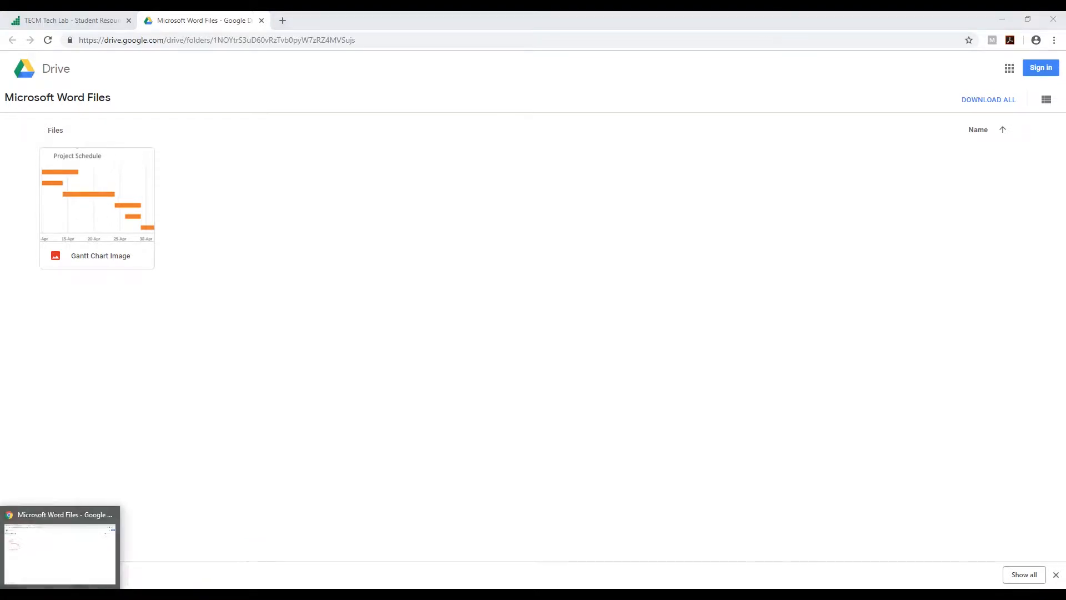
Minimize the browser, switch to Word and create a blank document
left_click(64, 595)
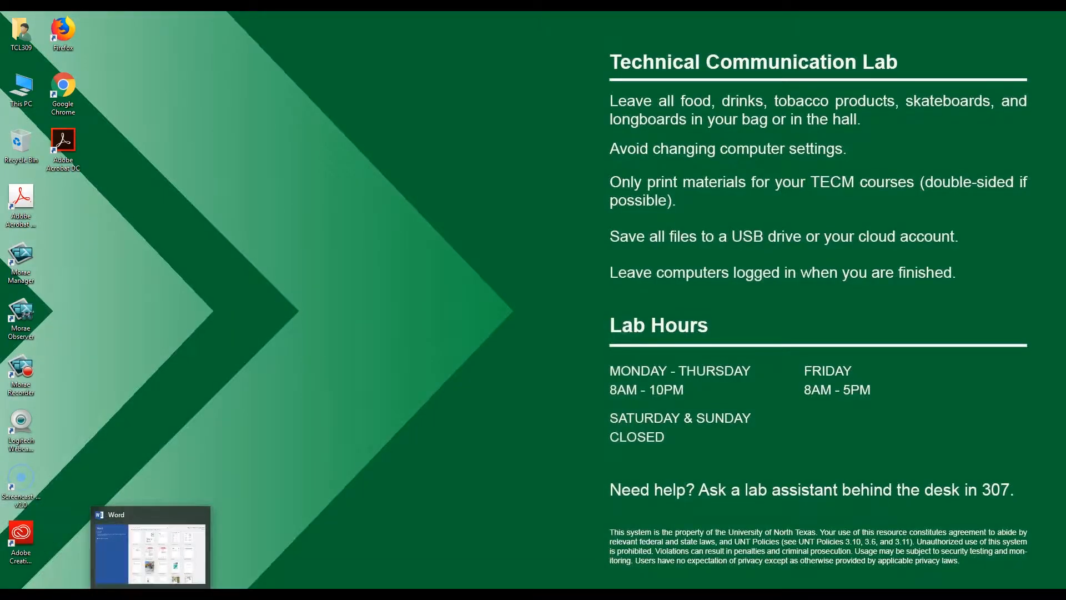
left_click(132, 594)
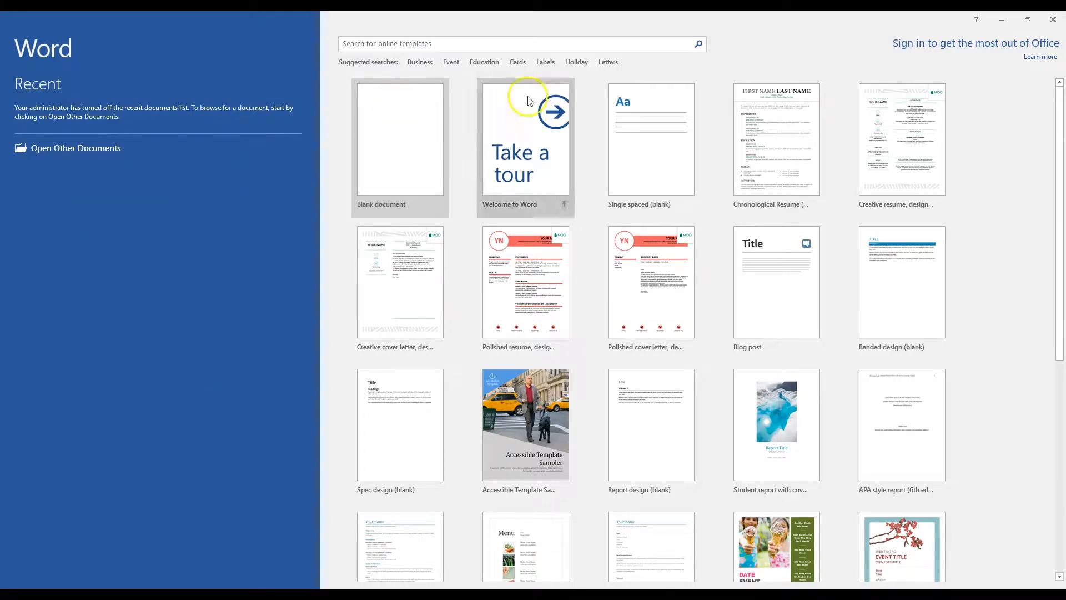
left_click(398, 158)
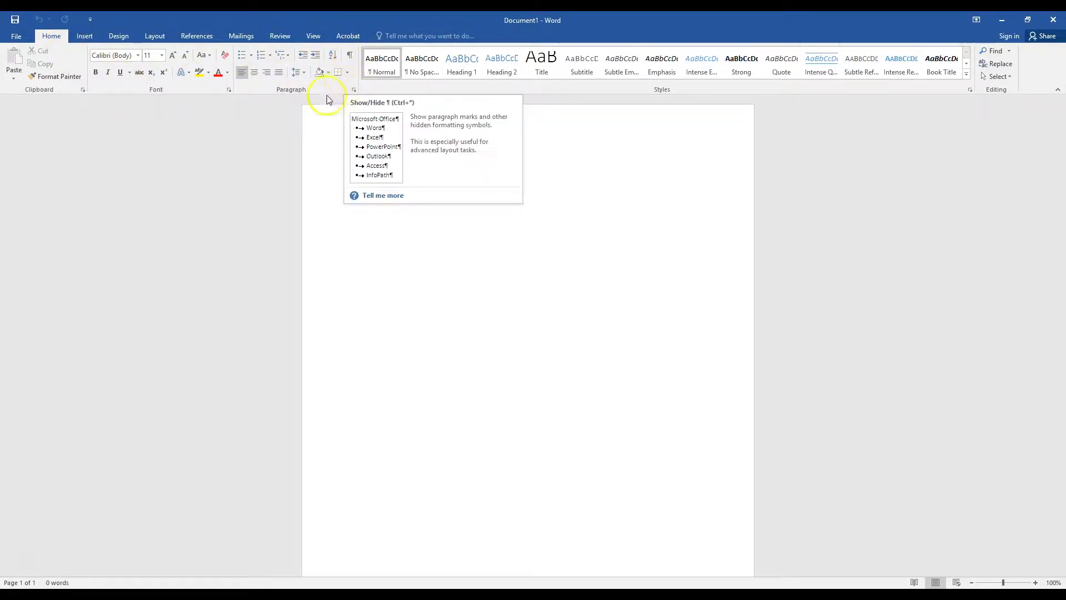
Turn on the display of paragraph marks, the ruler and the Navigation pane
left_click(351, 57)
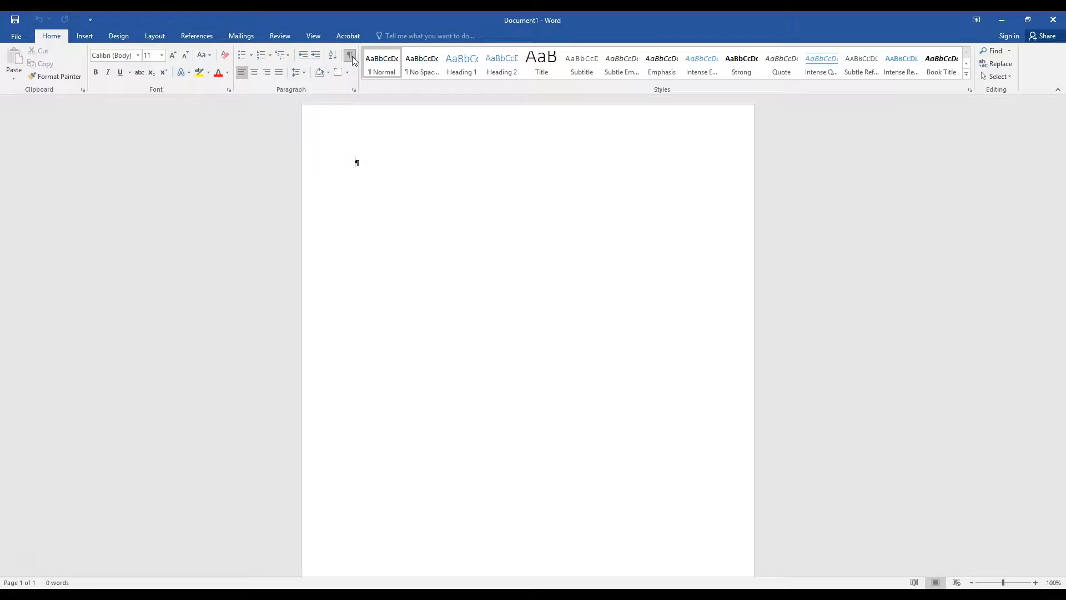
left_click(314, 36)
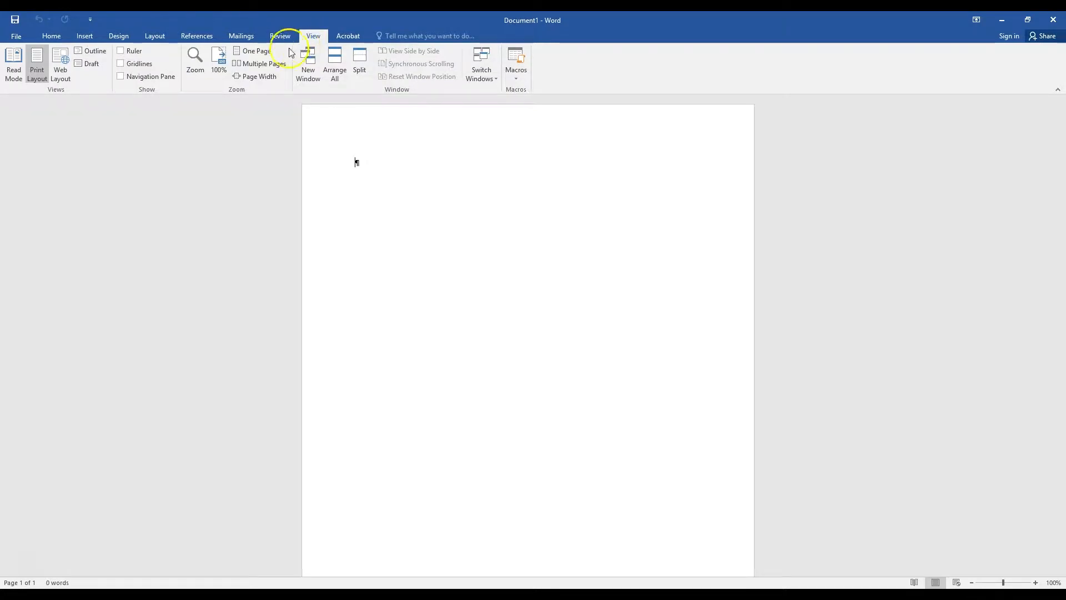
left_click(119, 51)
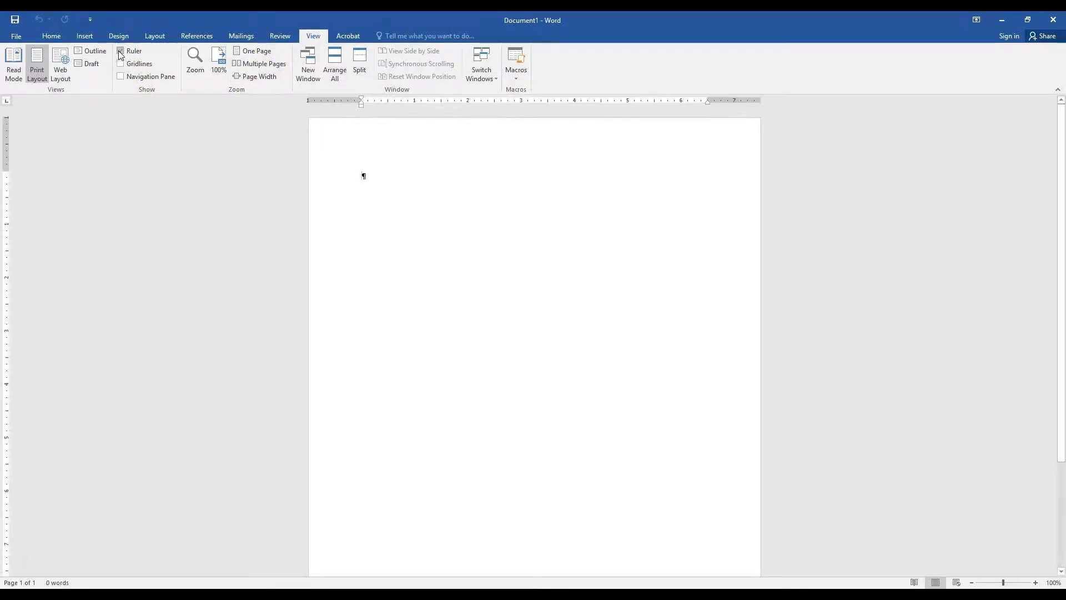
left_click(122, 78)
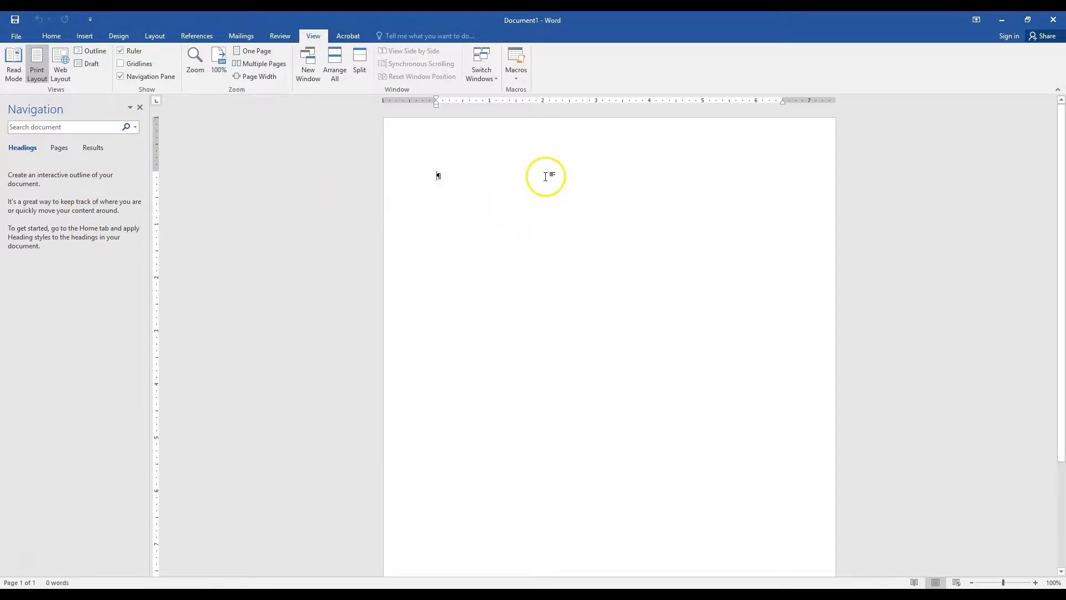
Enter "Team Charter" on the first line and apply the Title style to it
left_click(52, 37)
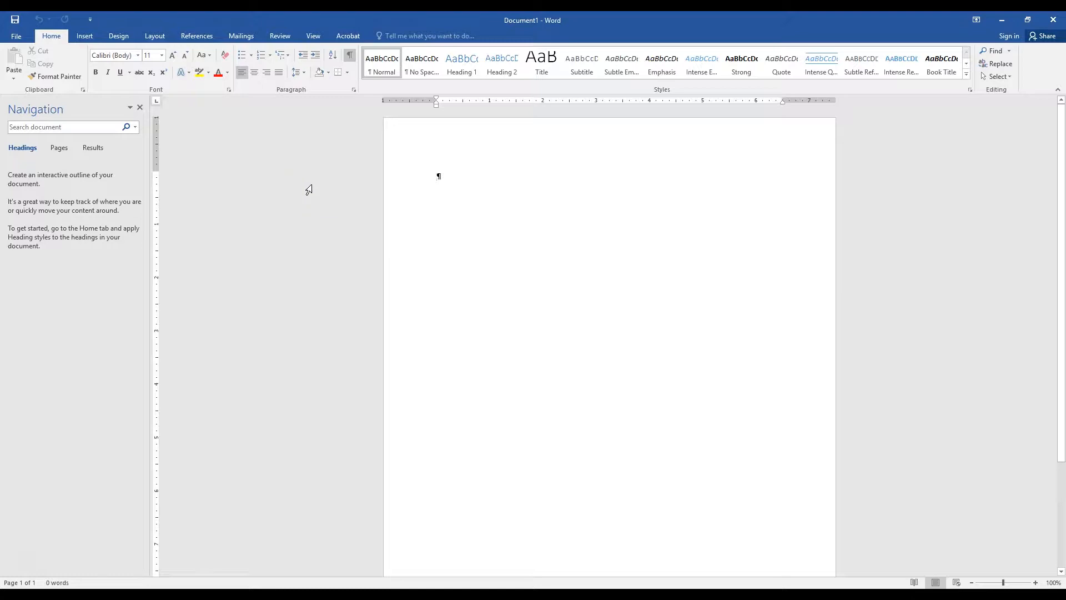
type("Team ")
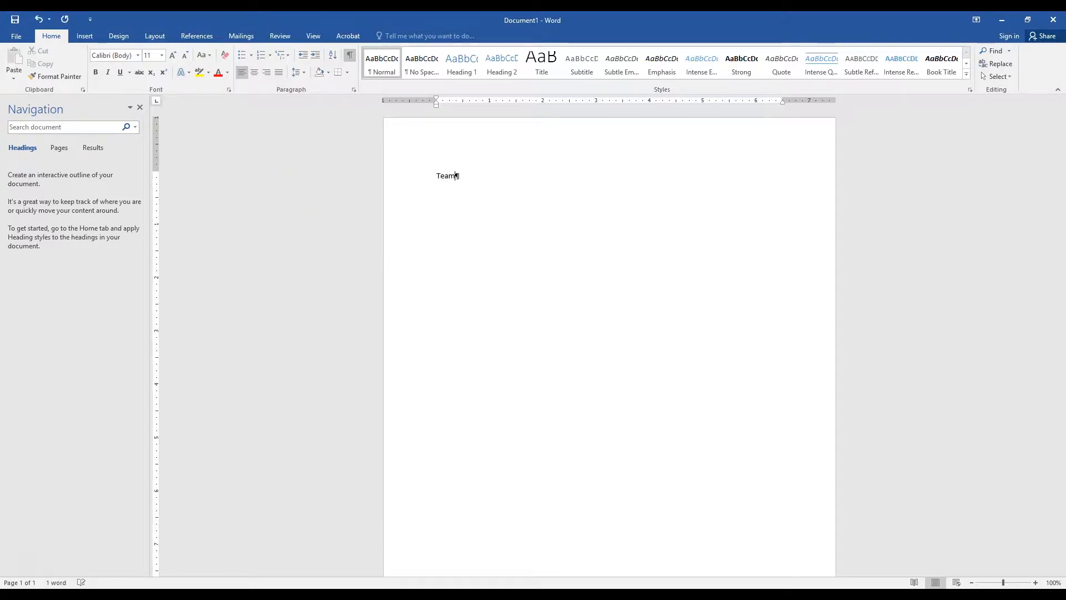
type("Chart")
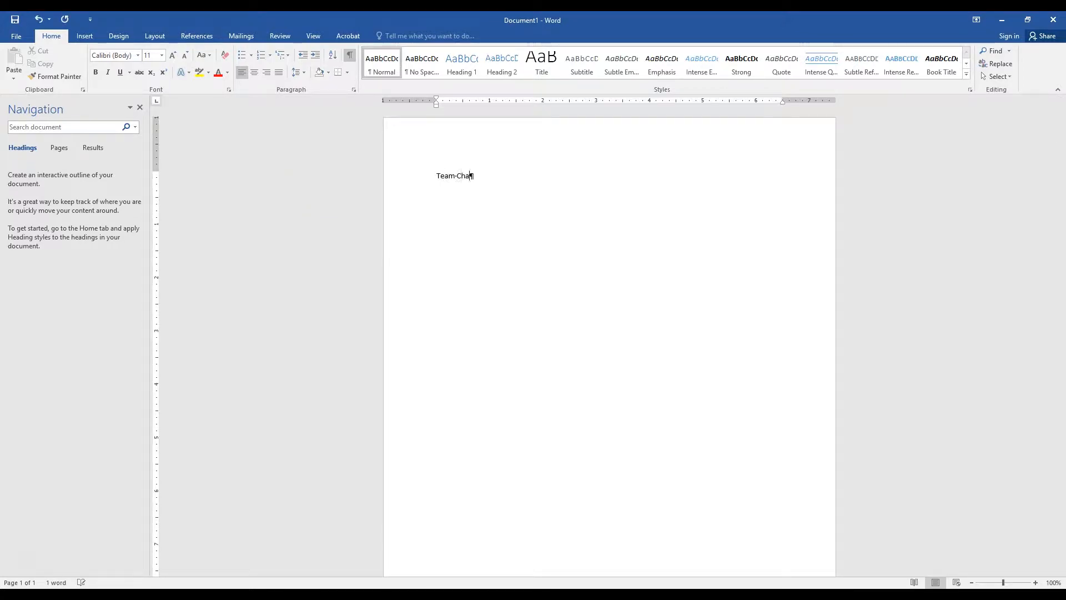
type("er")
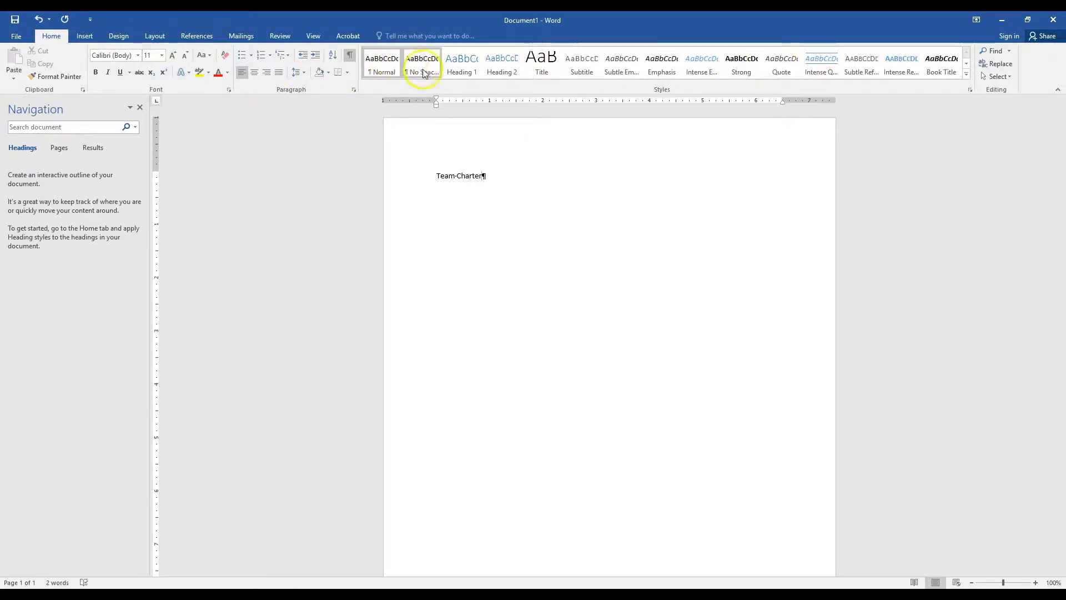
left_click(538, 77)
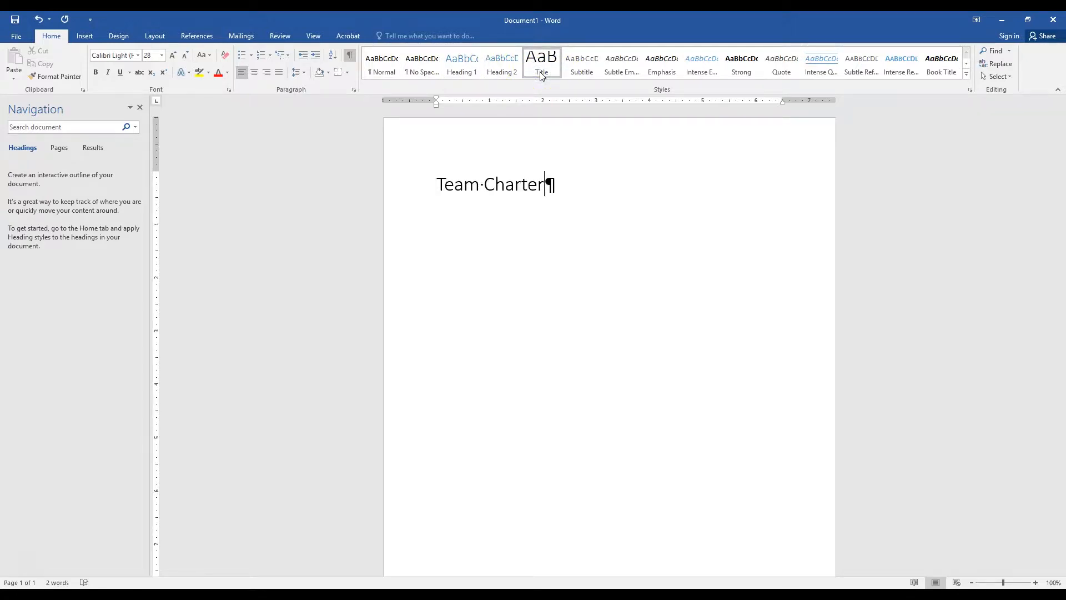
Add the line "Team Member Names" below the title and apply the Subtitle style to it
key("Return")
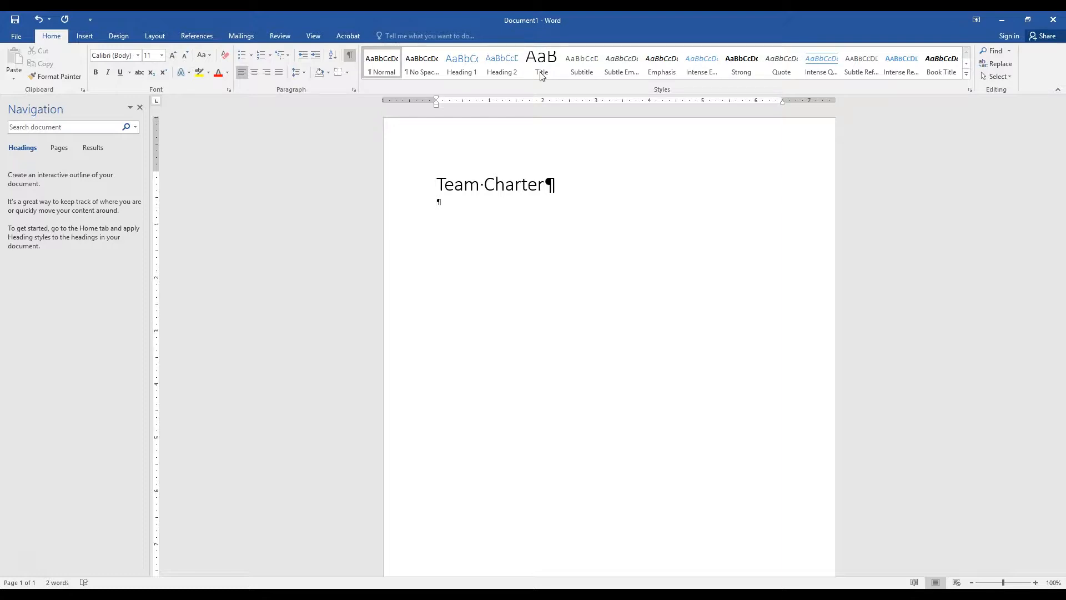
type("Team Member")
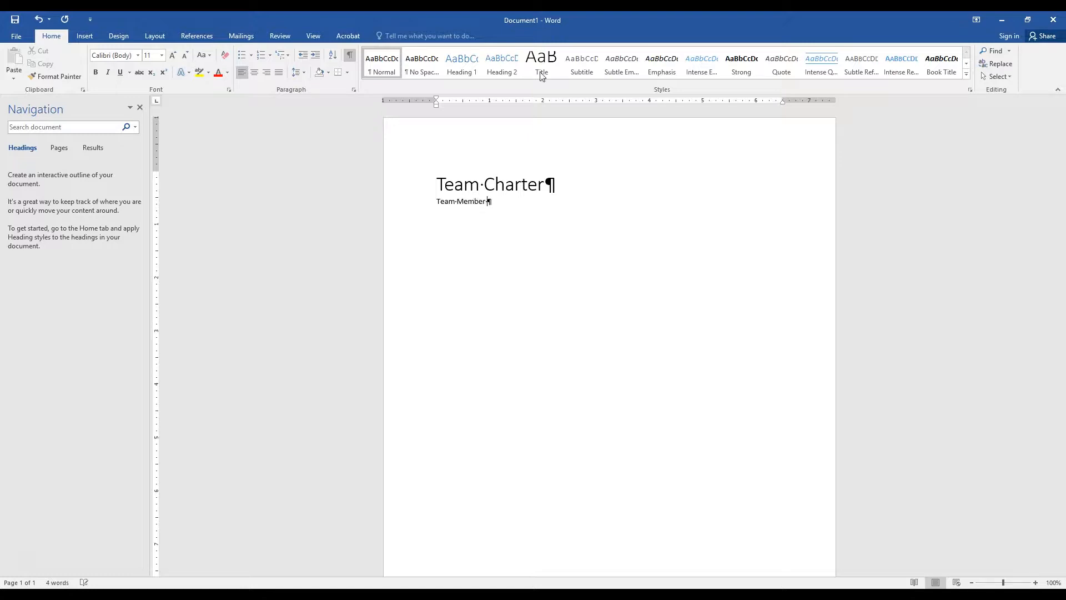
type(" Names")
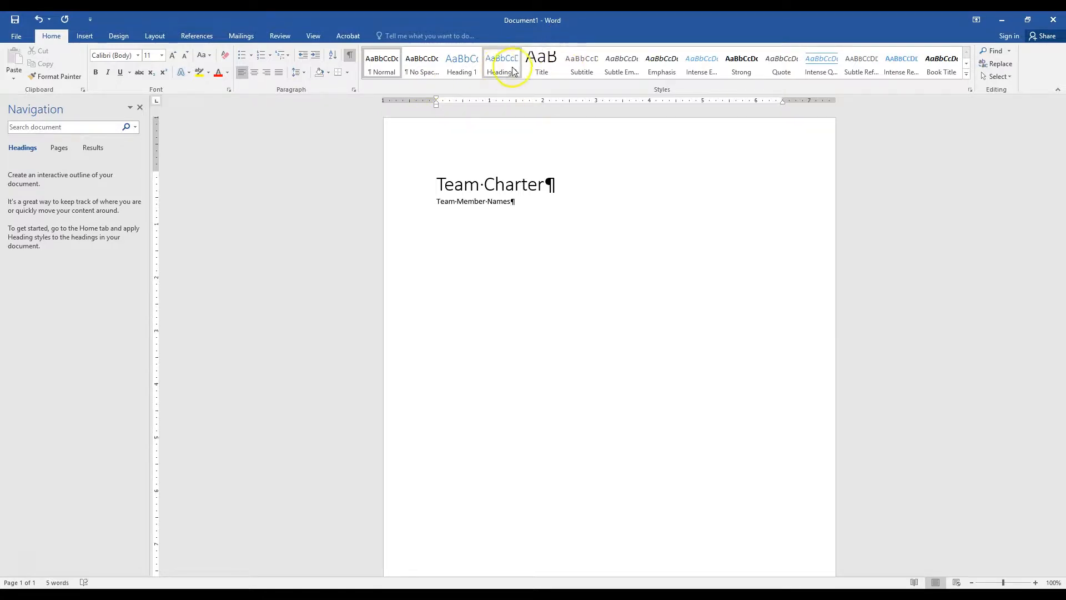
left_click(589, 66)
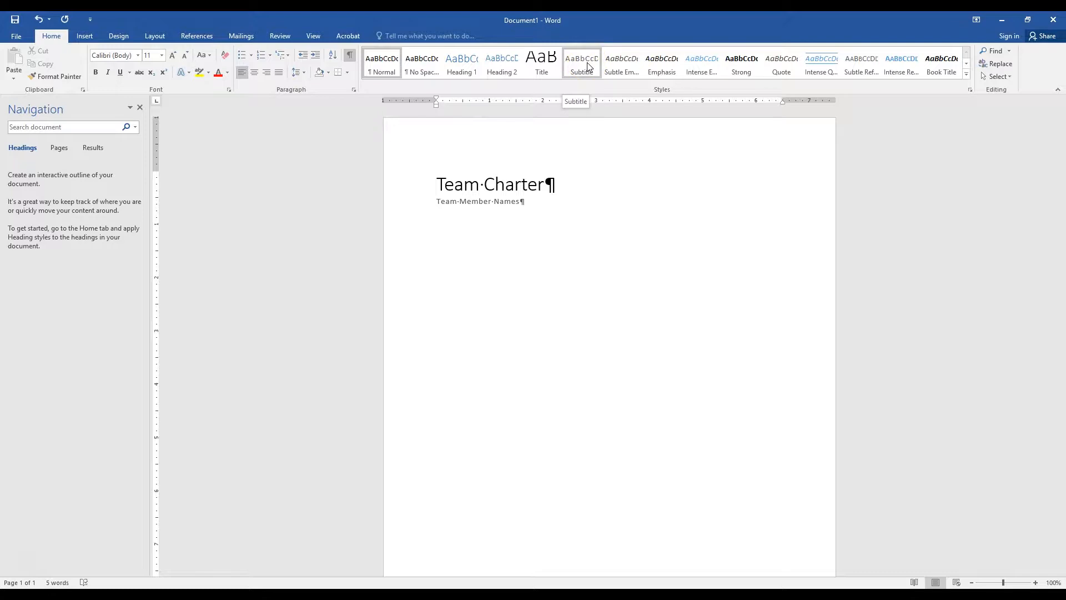
left_click(603, 153)
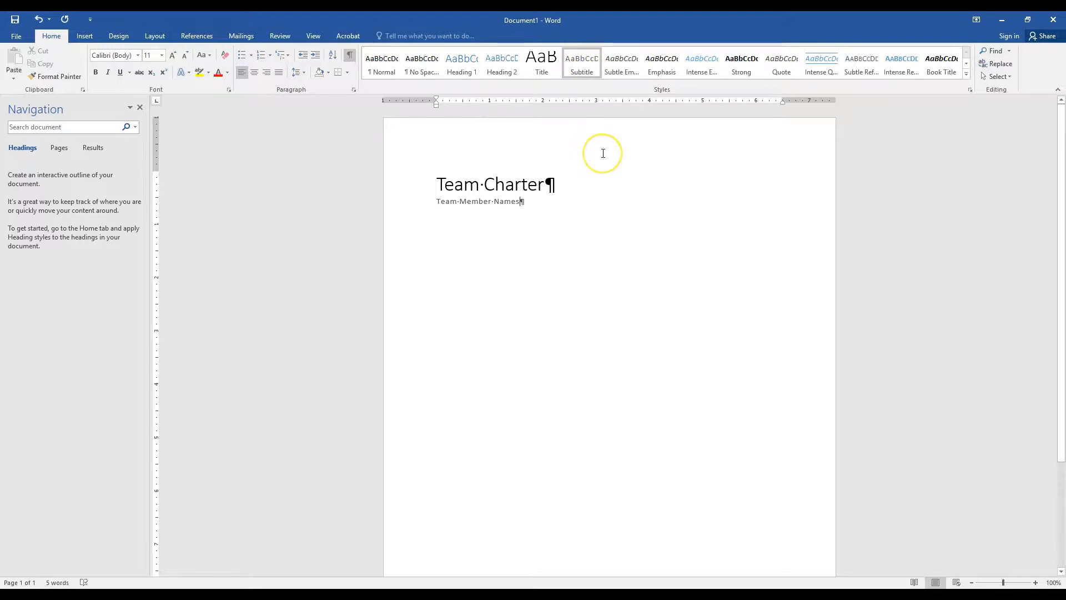
Below the subtitle, add the separate lines "Team Goals", "Team Schedule" and "Conflict Resolution", followed by an empty line
key("Return")
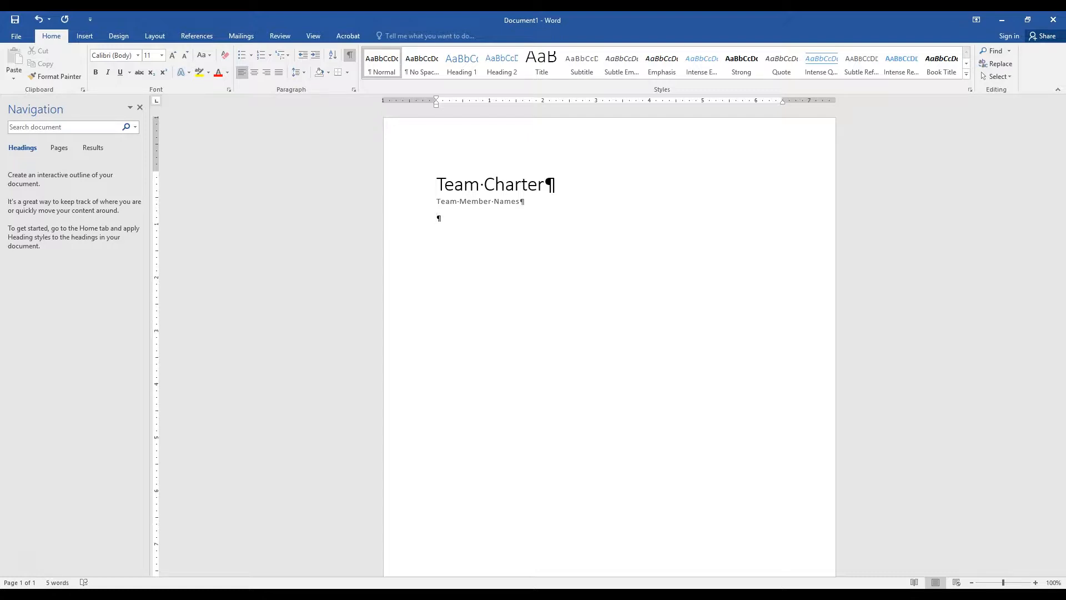
type("Team")
type(" Goal")
type("eam")
type(" Schedu")
type("le C")
type("onfl")
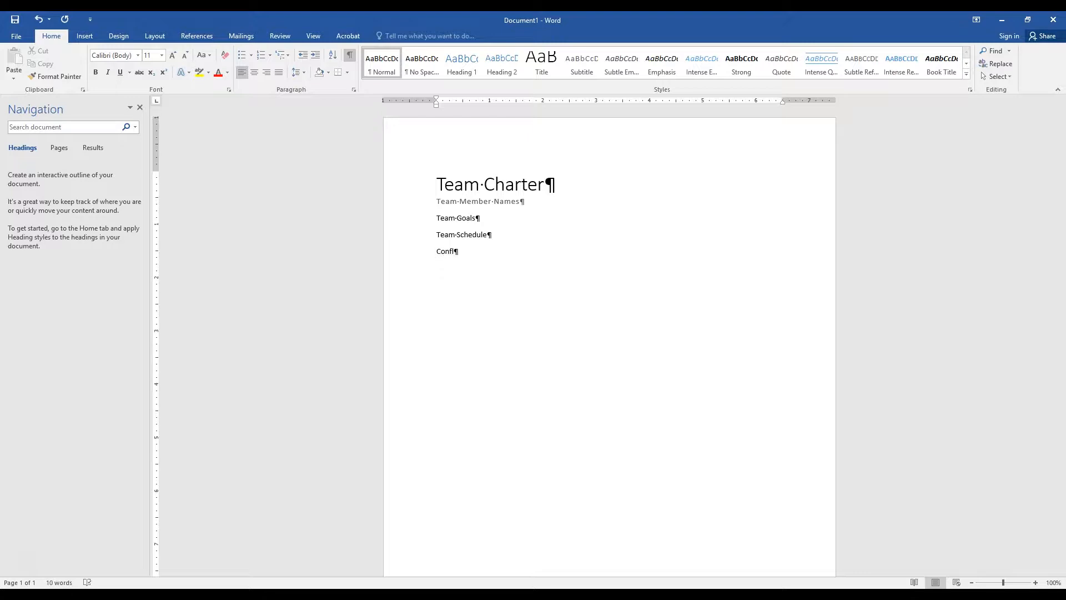
type("ict Resolution")
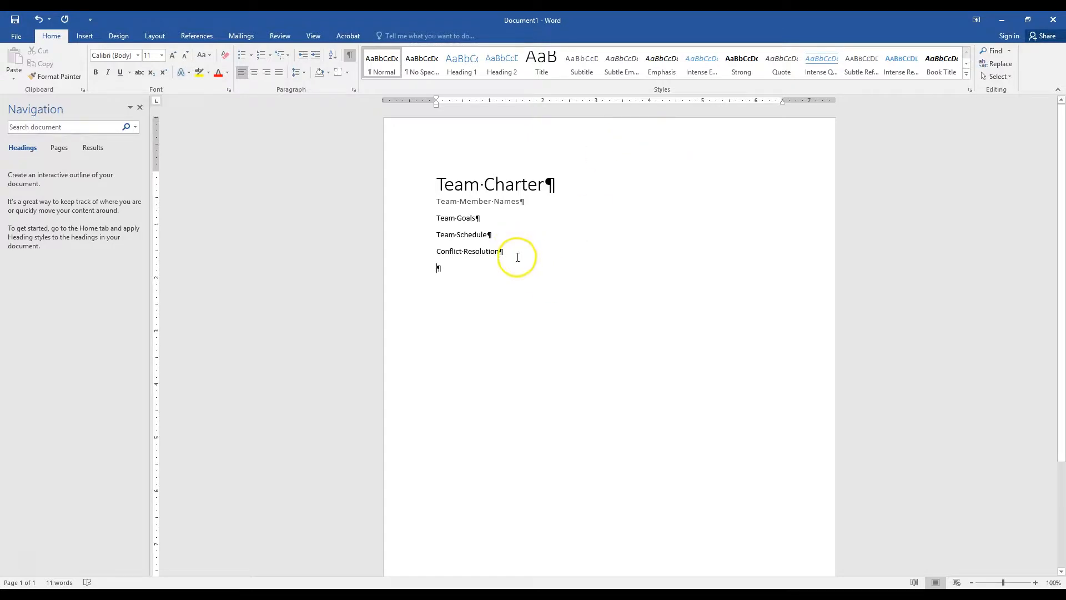
Apply the Heading 1 style to the Team Goals, Team Schedule and Conflict Resolution lines, and place the cursor after Team Goals
left_click_drag(492, 248, 449, 227)
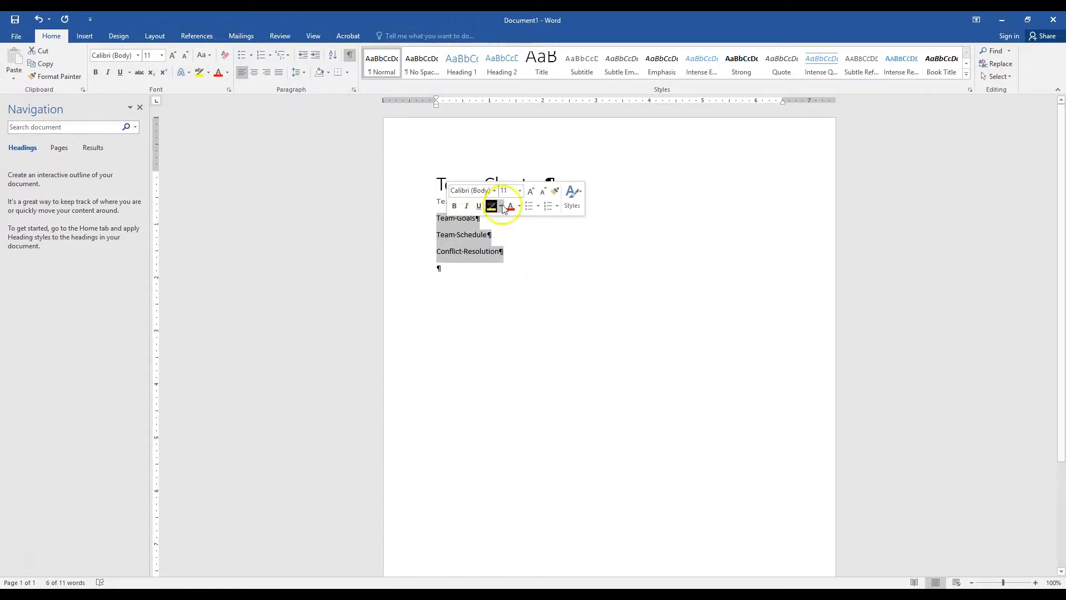
left_click(474, 72)
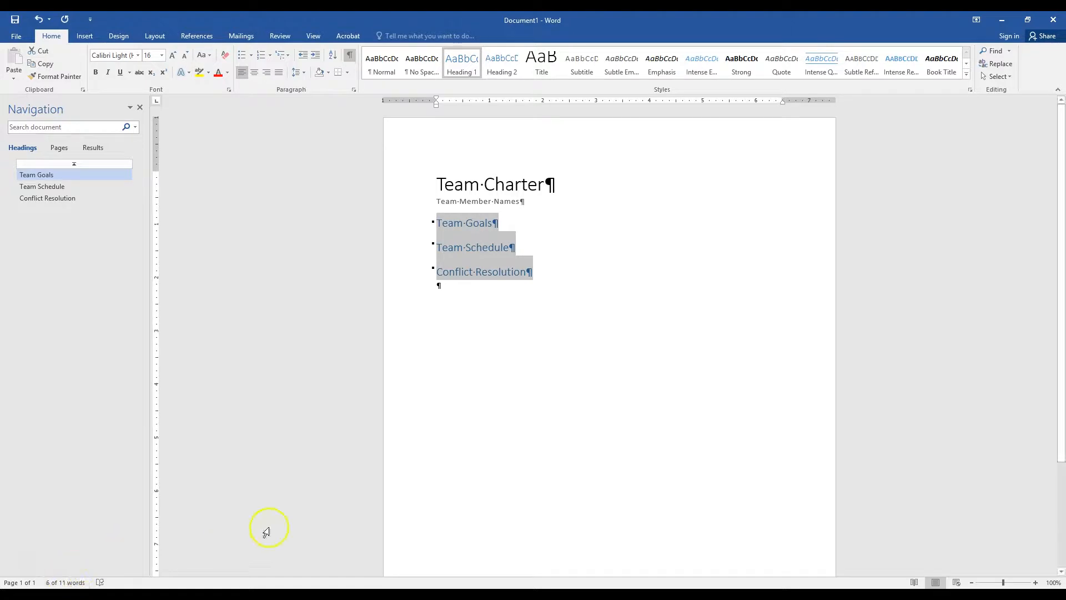
left_click(514, 224)
left_click(515, 226)
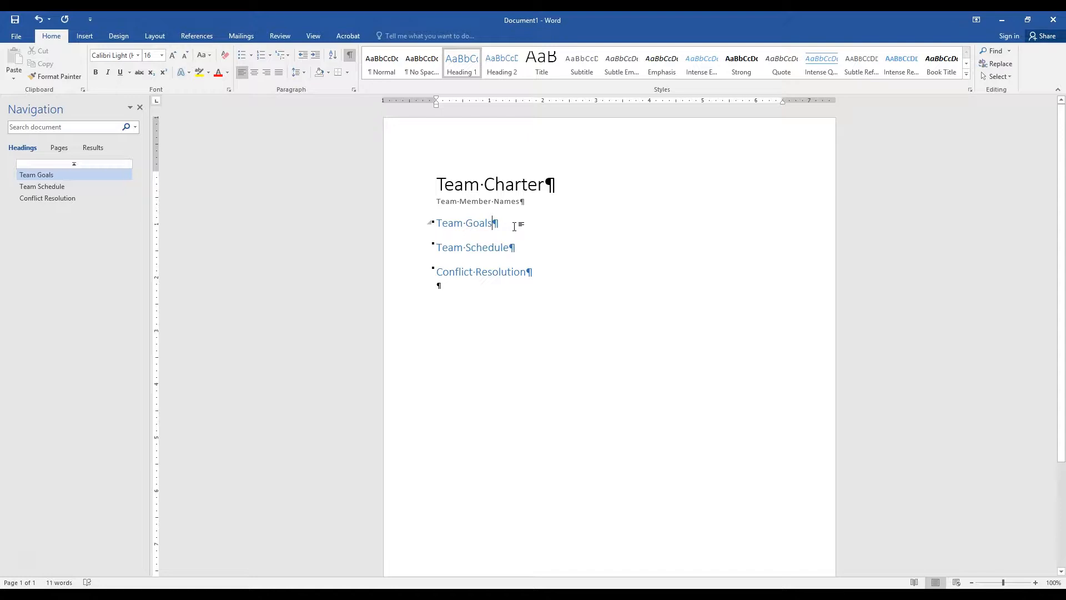
Add a "Potential Obstacles" line directly below the Team Goals heading and apply the Heading 2 style to it
key("Return")
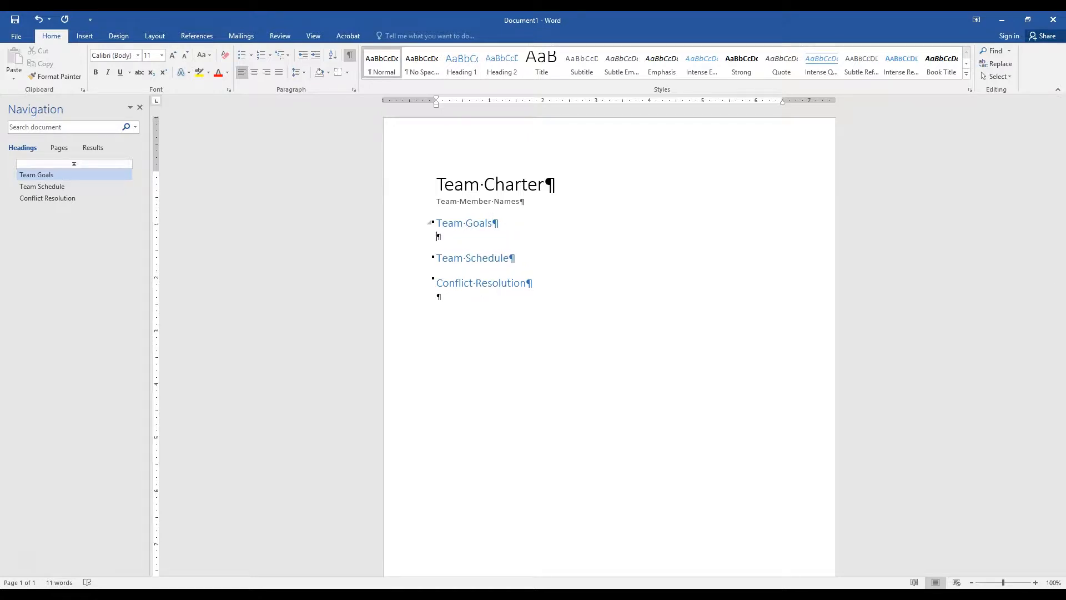
type("Potential Obsta")
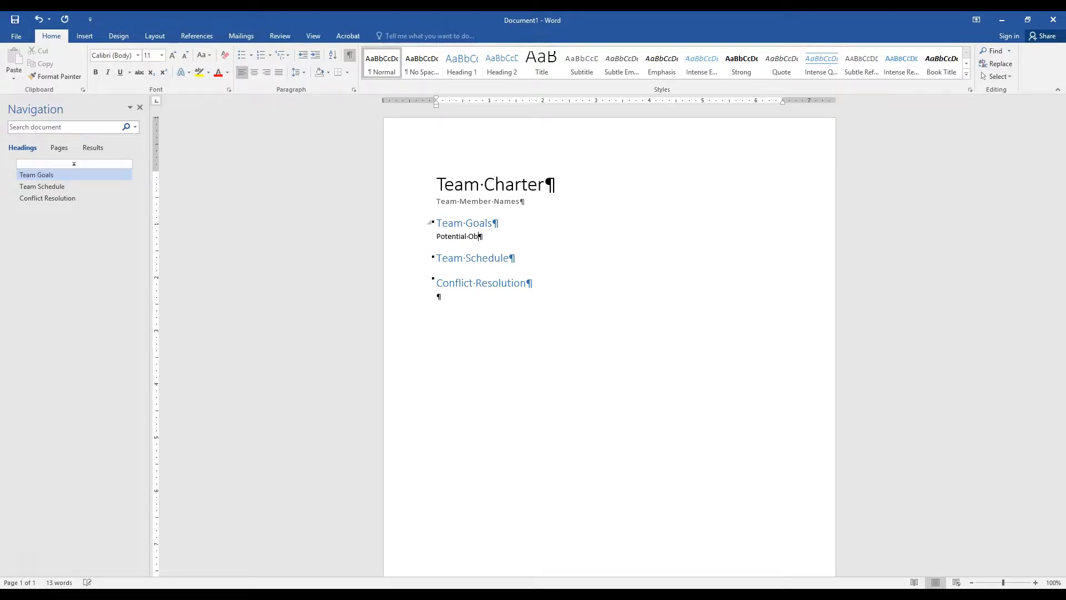
type("cles")
left_click_drag(505, 237, 456, 239)
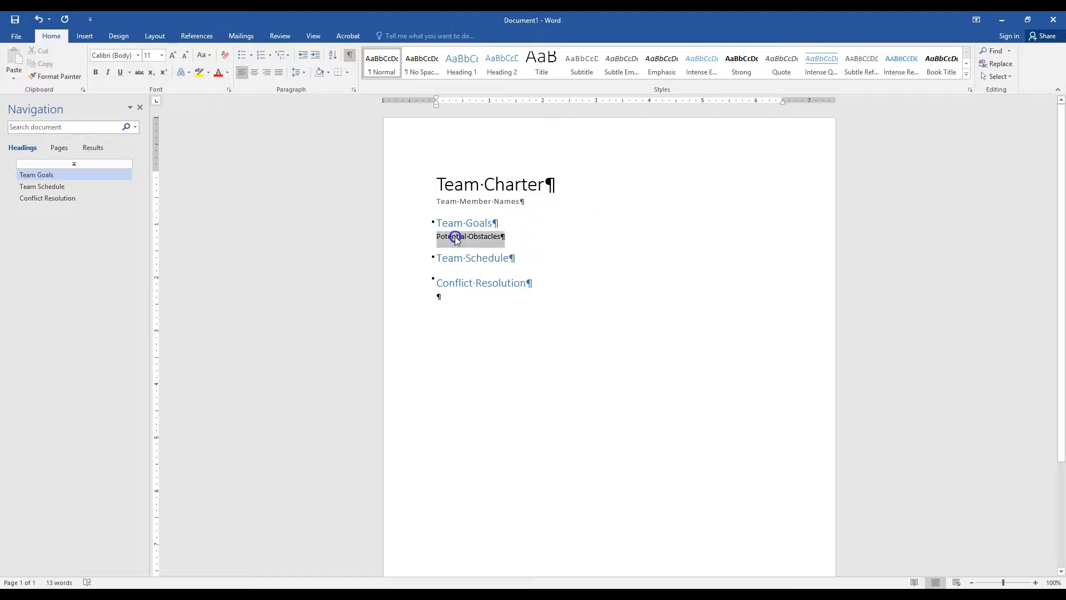
left_click(502, 66)
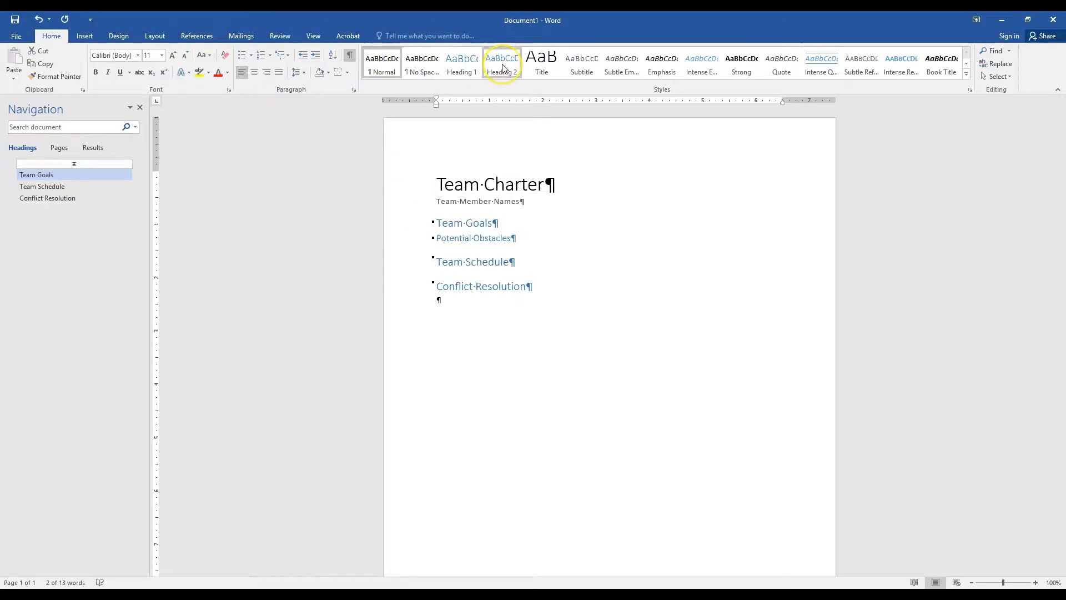
left_click(503, 66)
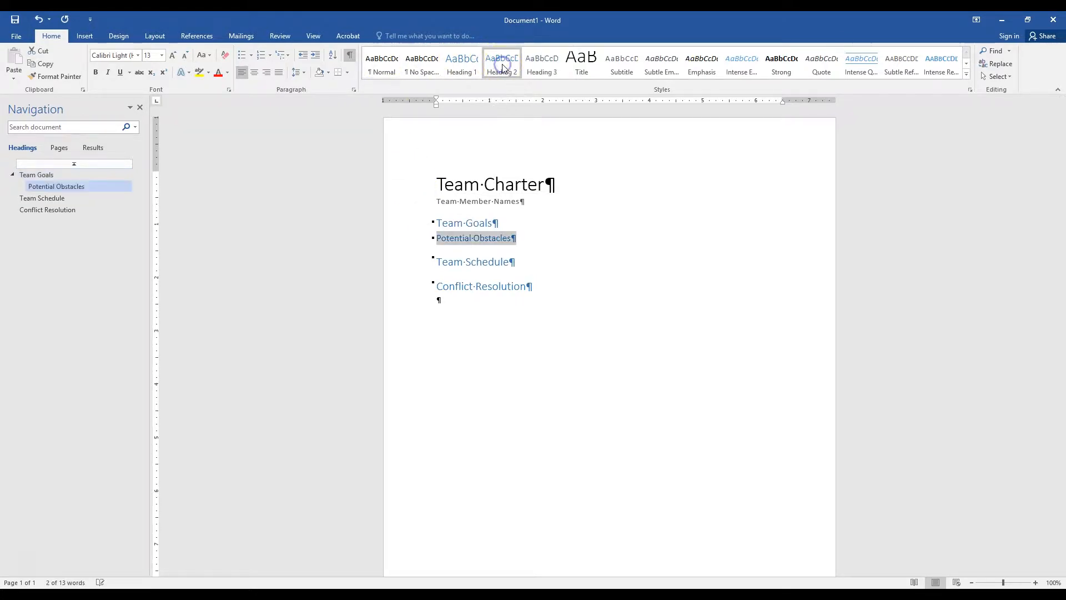
left_click(535, 246)
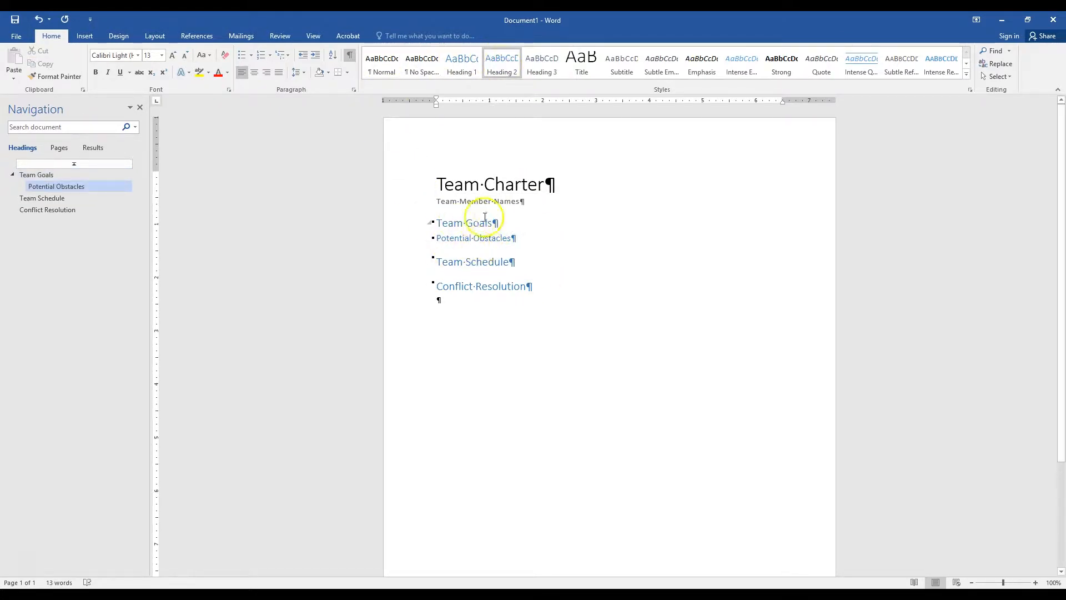
Set the font of the Team Goals heading to Lucida Sans and its size to 14 pt
left_click(522, 225)
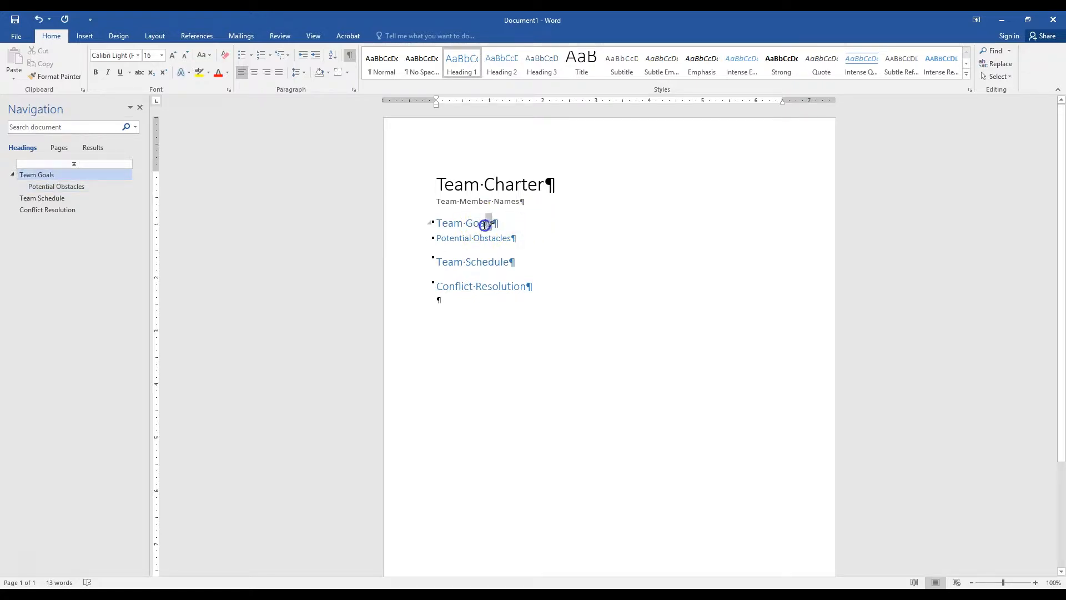
triple_click(485, 225)
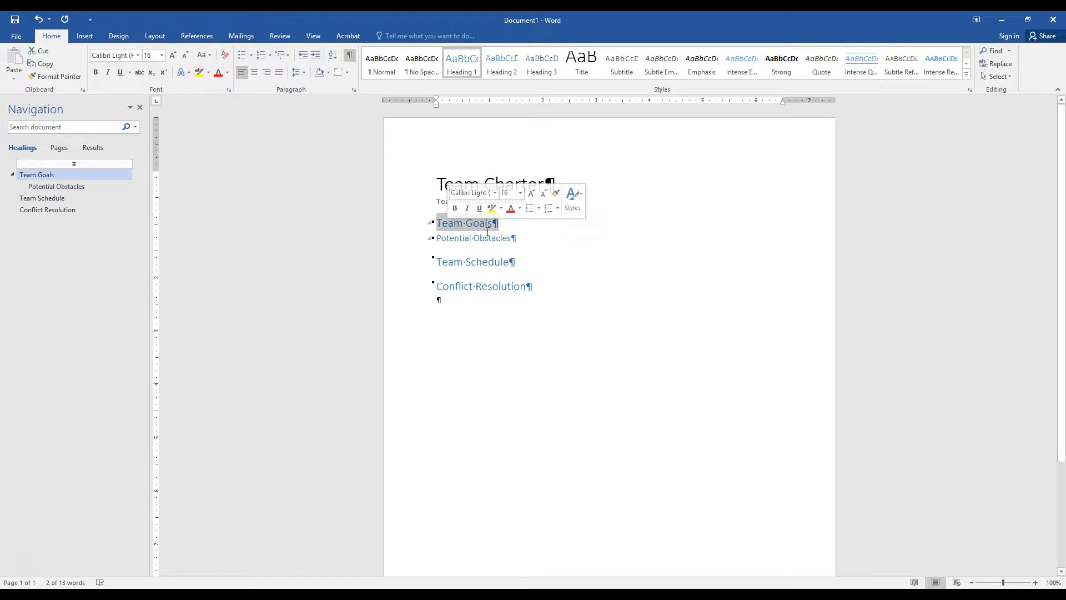
left_click(137, 57)
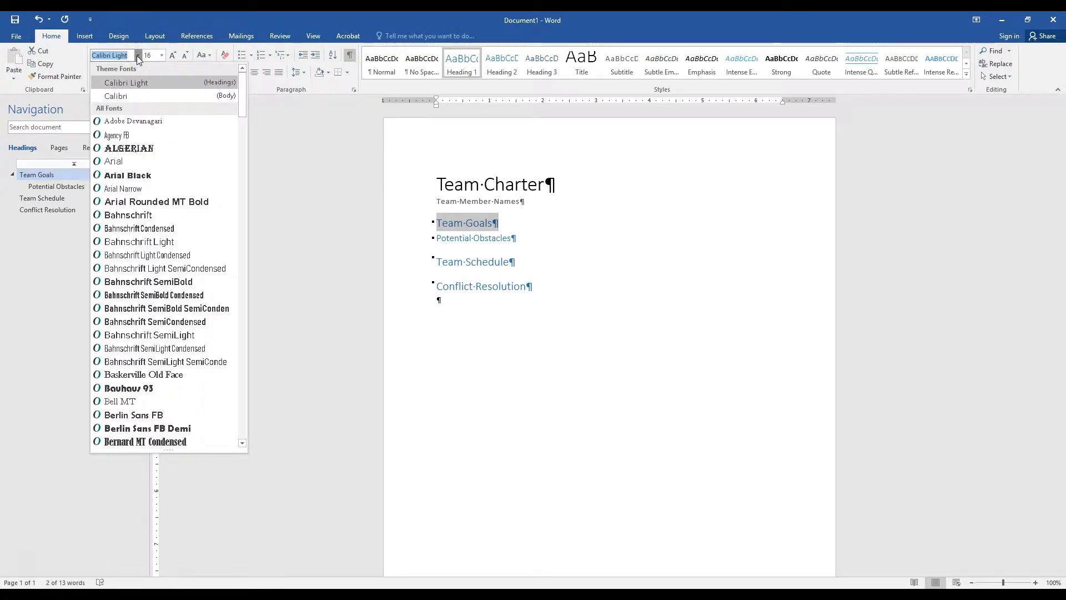
type("Lucida S")
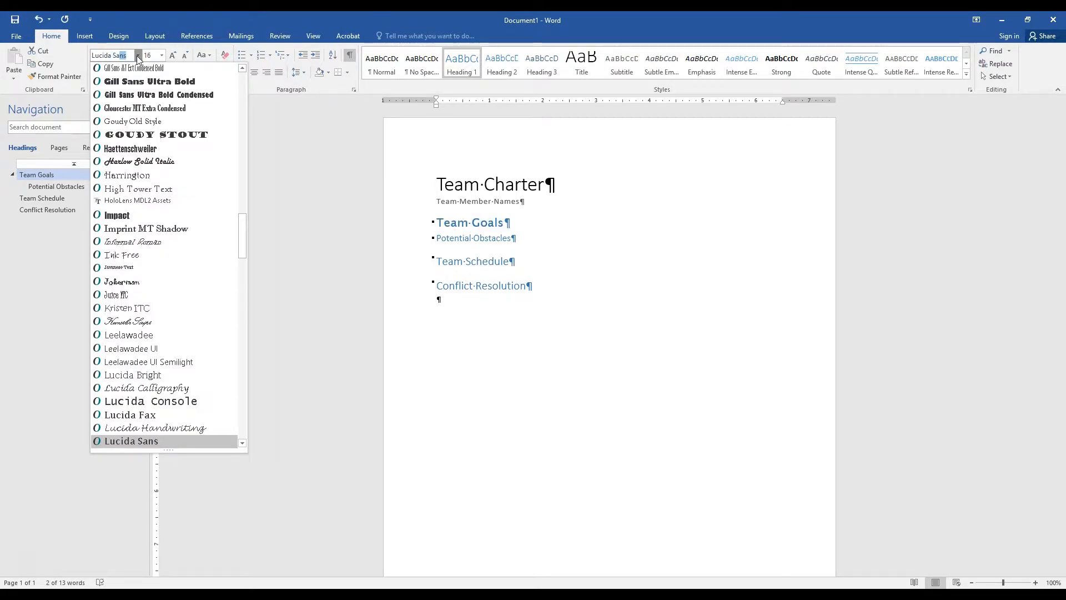
type("ans")
left_click(162, 55)
left_click(152, 121)
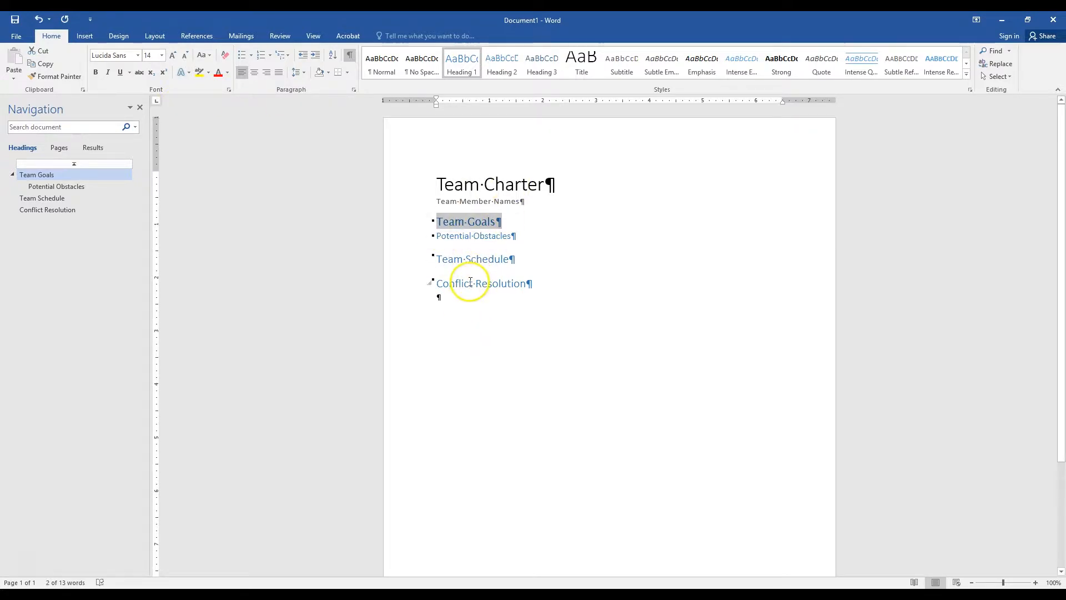
Update the Heading 1 style to match the Team Goals formatting, and add an empty line below that heading
right_click(461, 66)
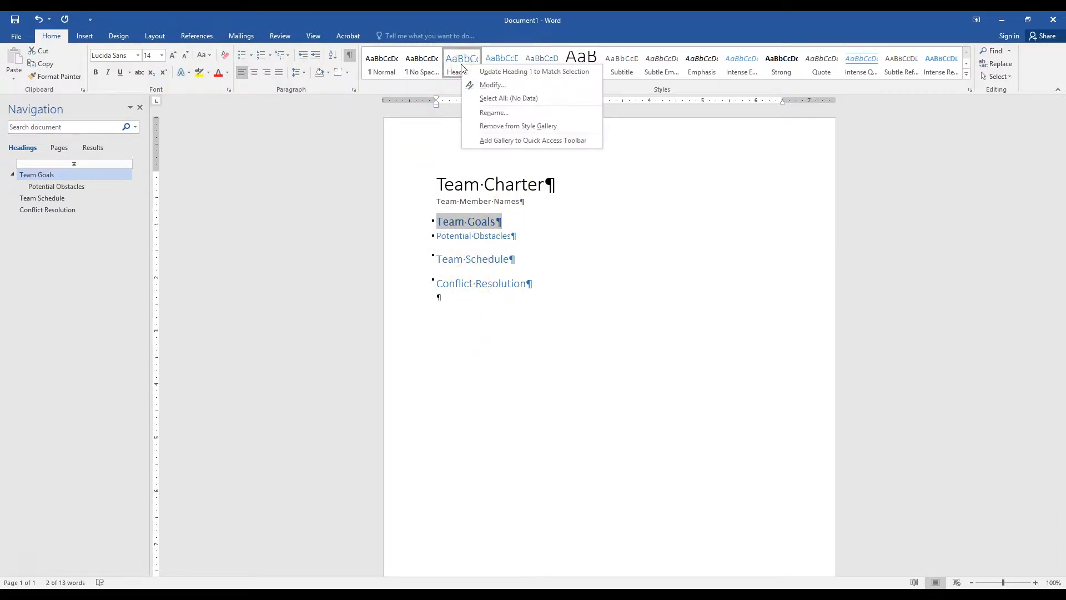
left_click(510, 72)
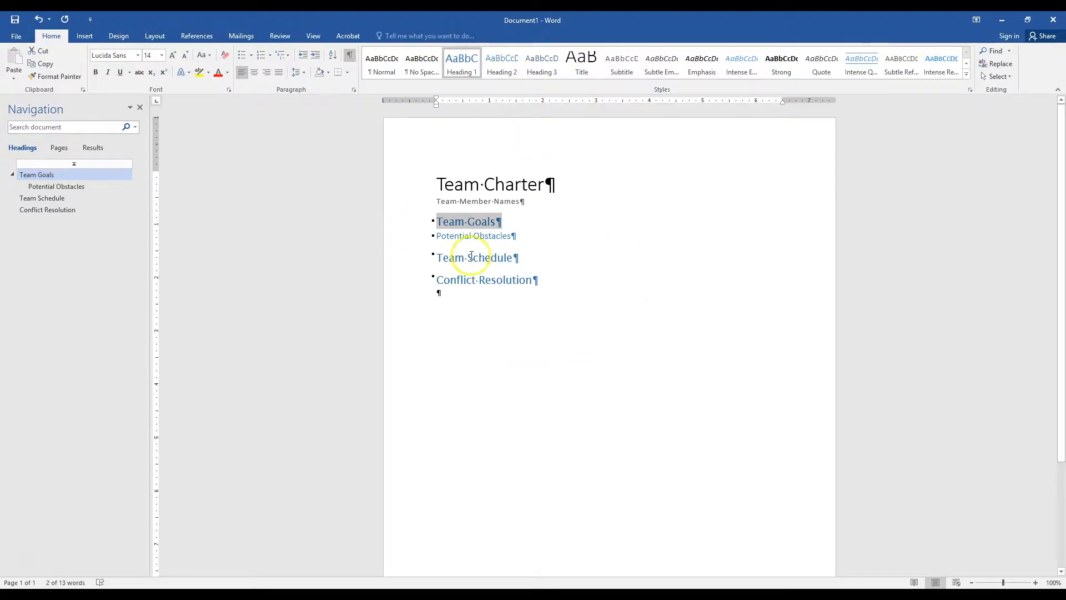
left_click(507, 225)
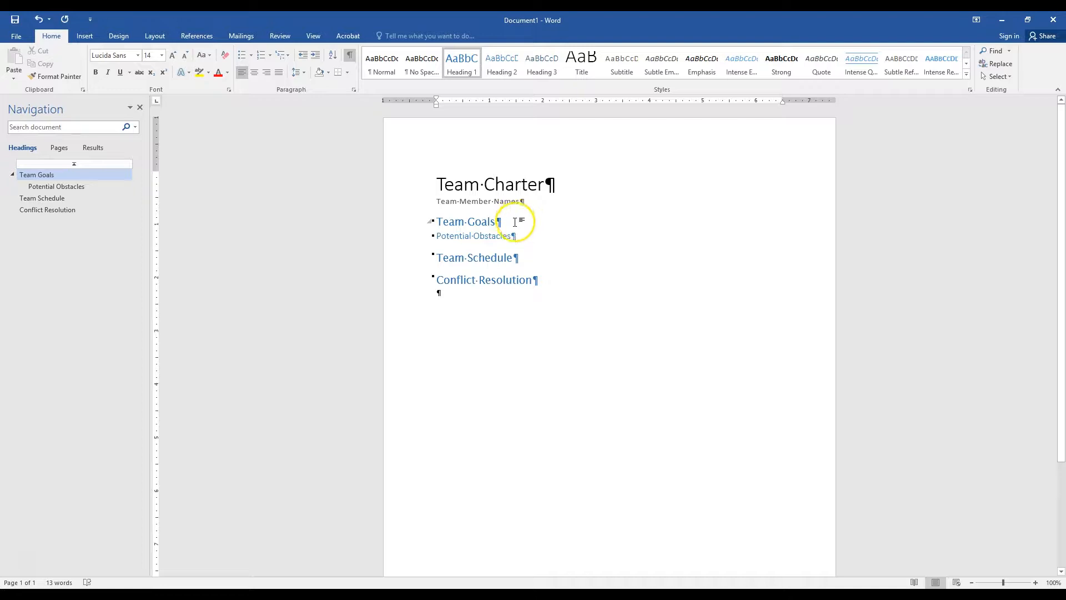
key("Return")
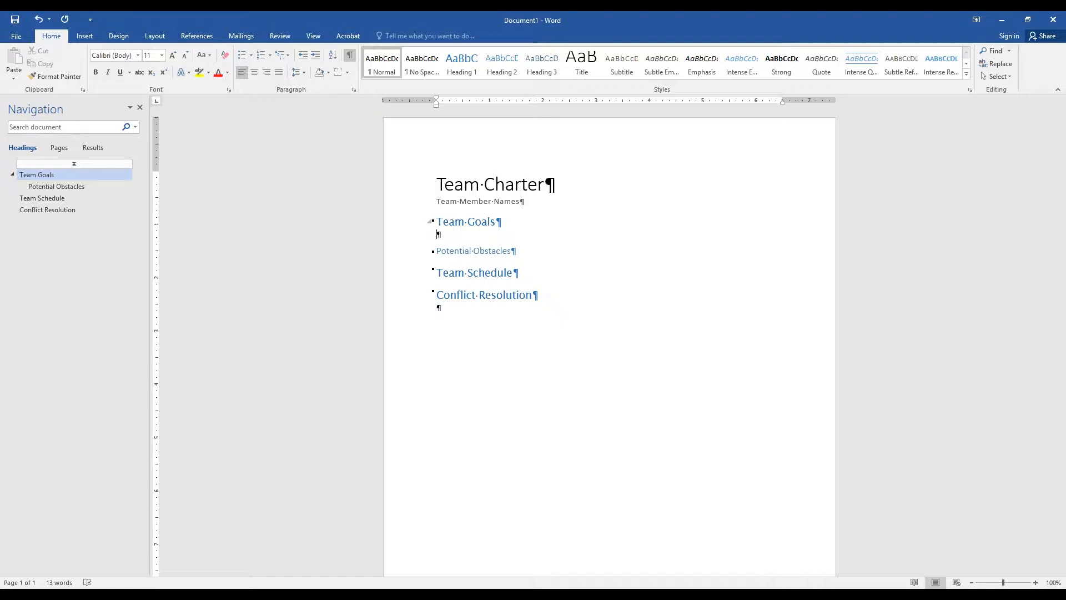
type("=rand(")
key("shift+Return")
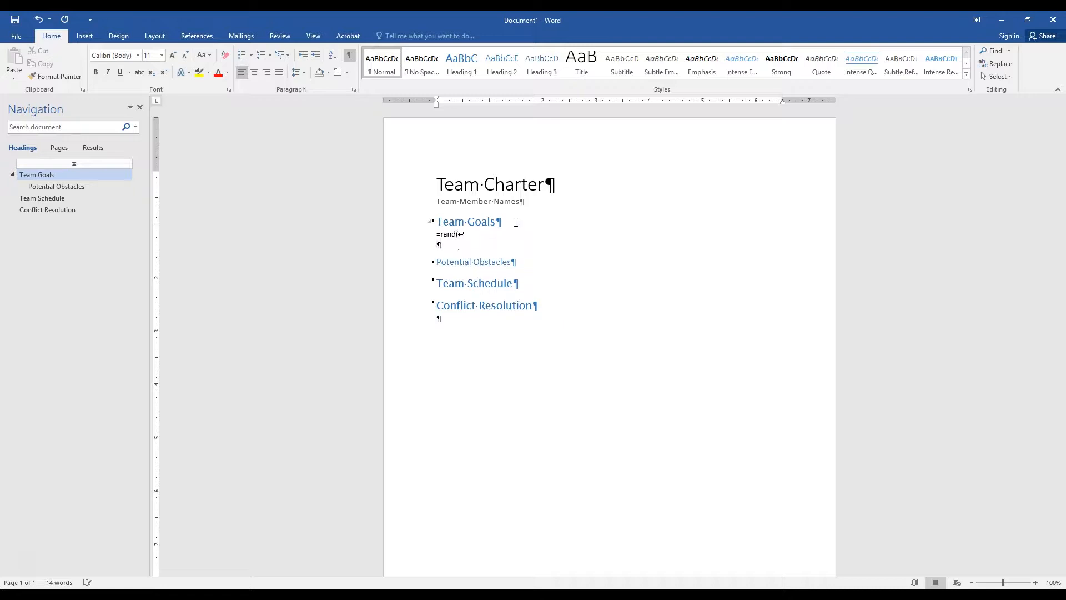
type("1)")
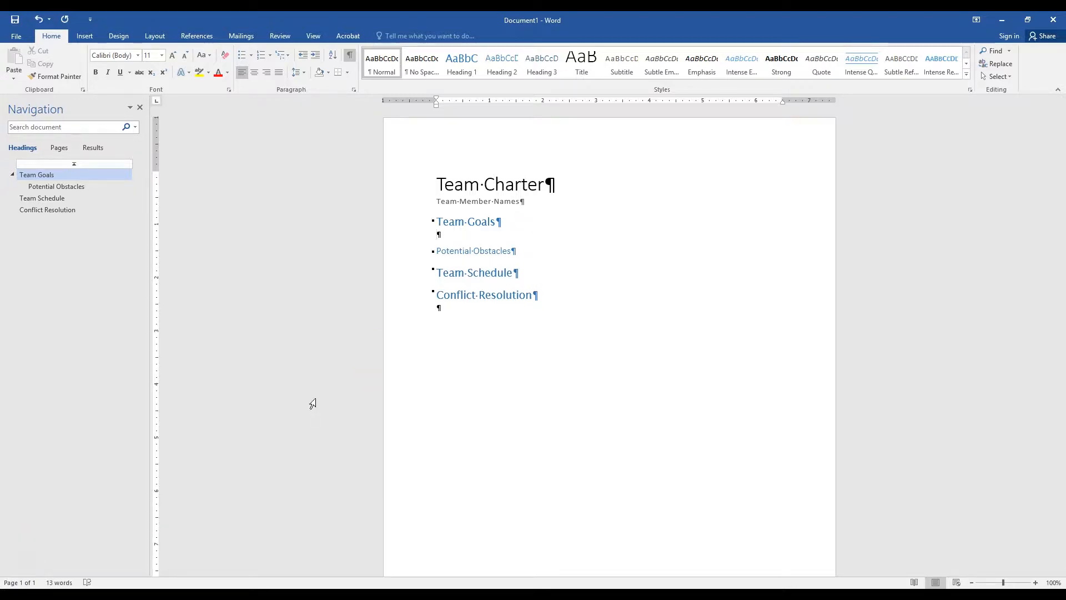
Generate one paragraph of placeholder text below the Team Goals heading with =rand(1)
type("=rand(1")
key("shift+Home")
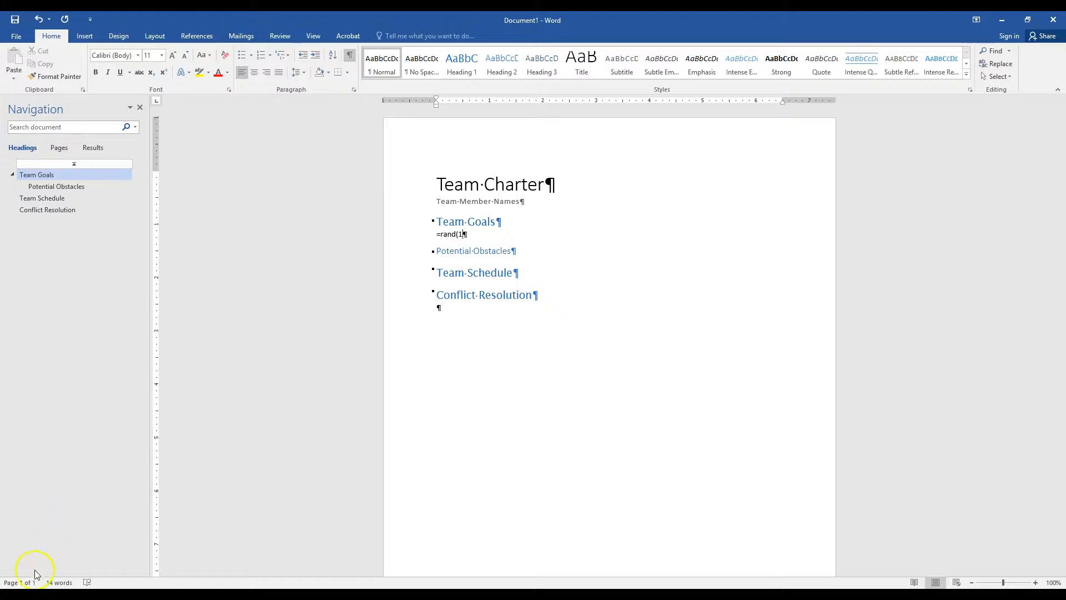
key("BackSpace")
type("=rand(1)")
key("Return")
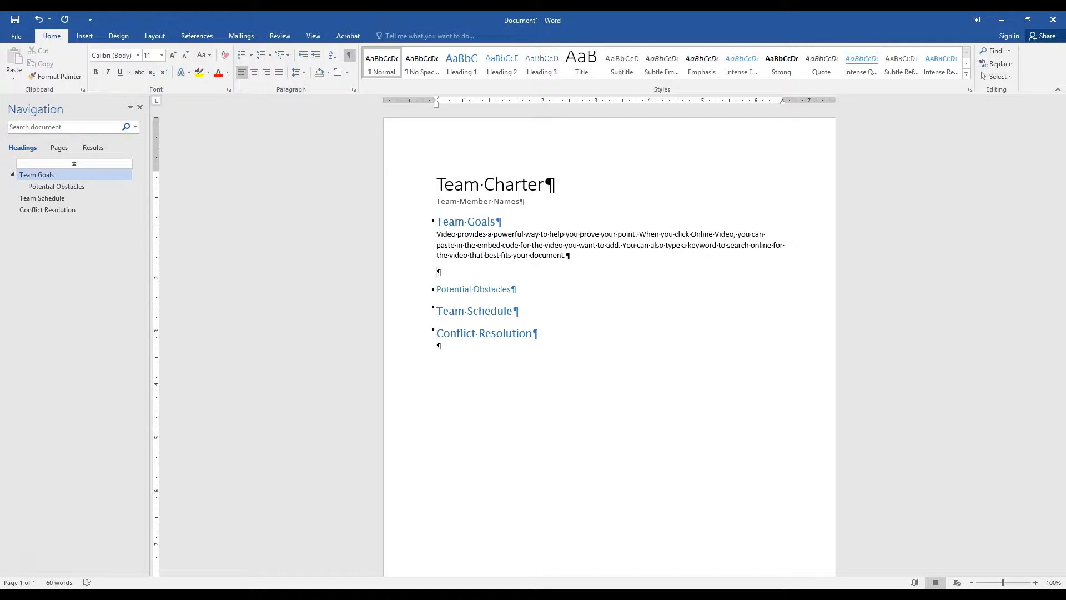
Generate one paragraph of placeholder text on a new line below the Potential Obstacles heading with =rand(1)
left_click(522, 290)
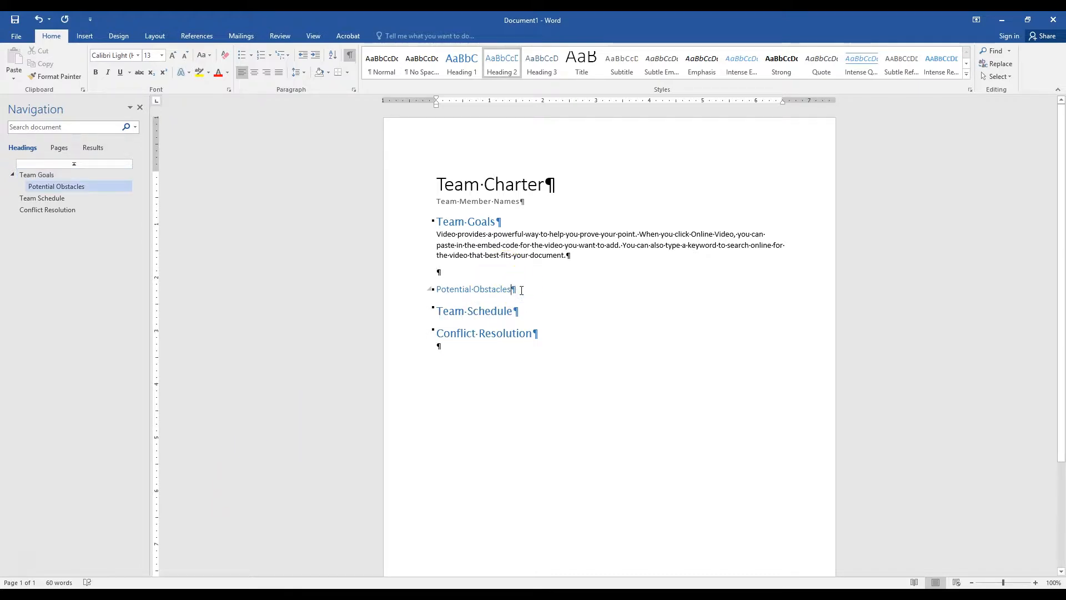
key("Return")
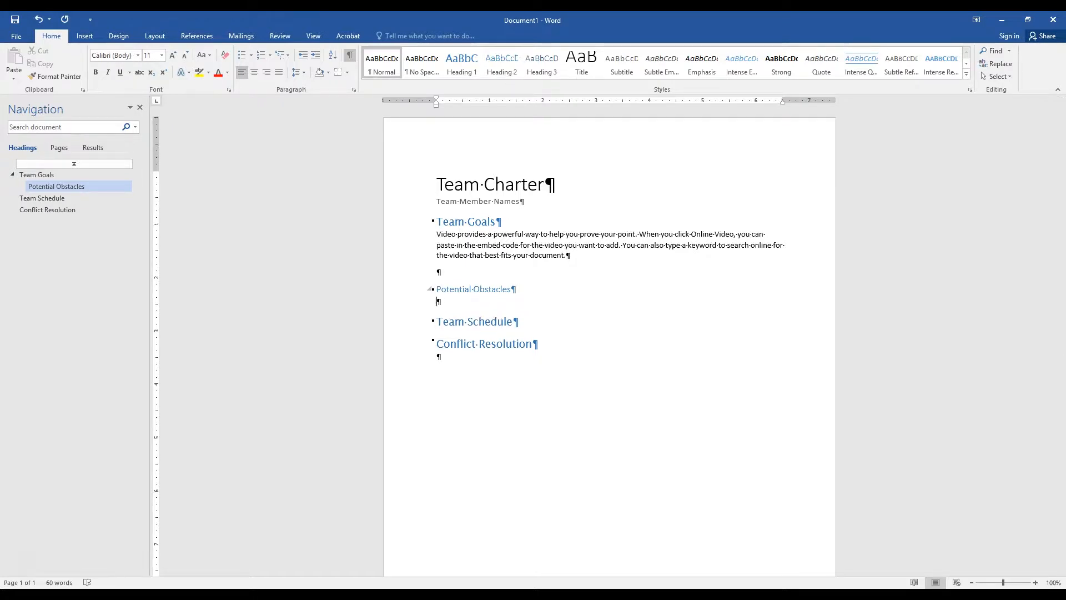
type("=rand(1)")
key("Return")
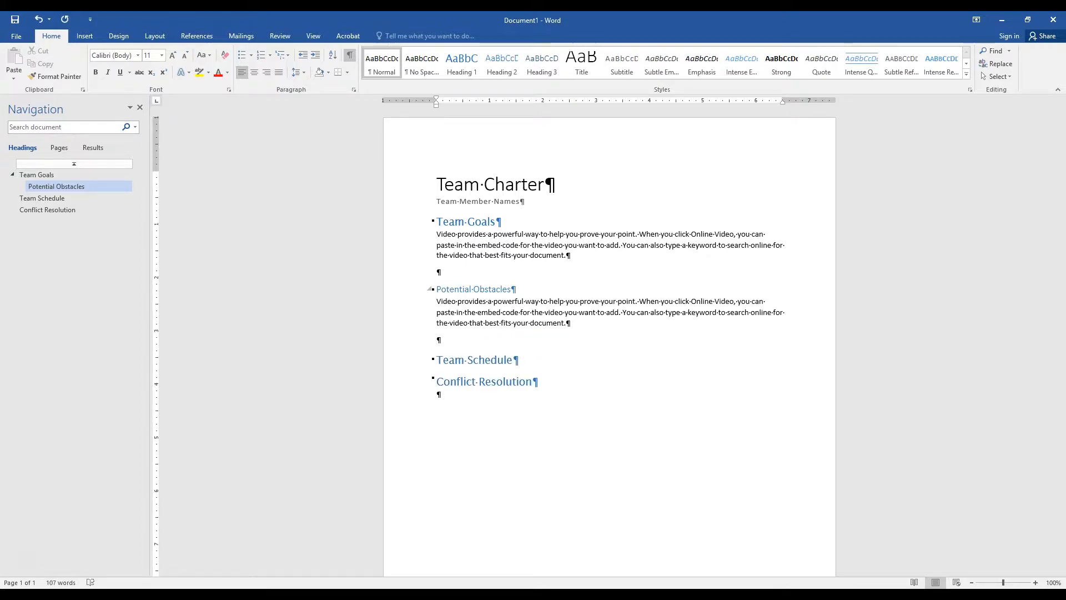
Generate two paragraphs of placeholder text on a new line below the Conflict Resolution heading with =rand(2)
left_click(552, 385)
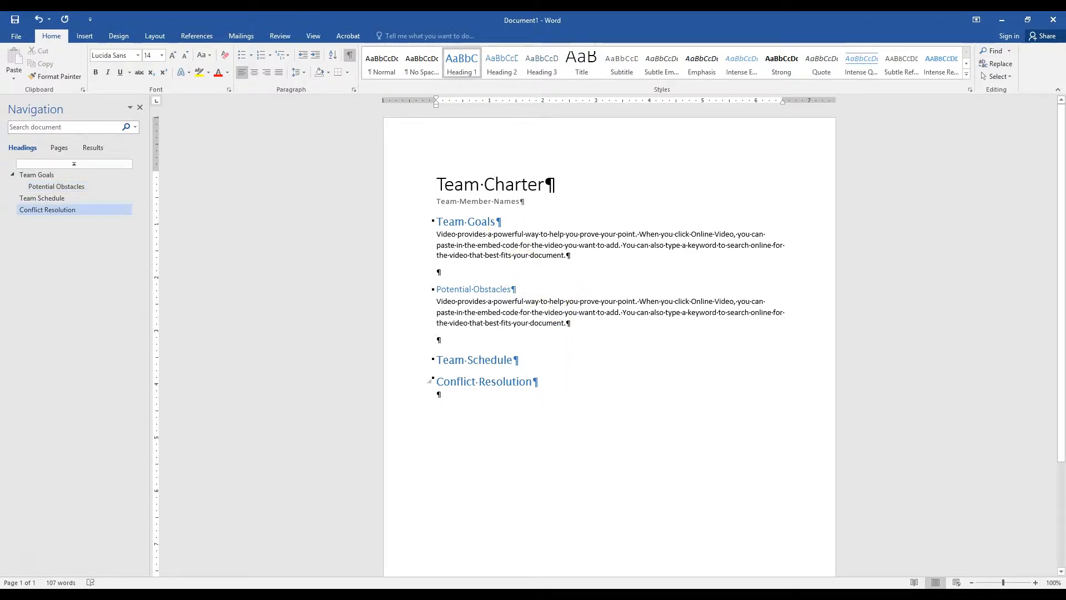
key("Return")
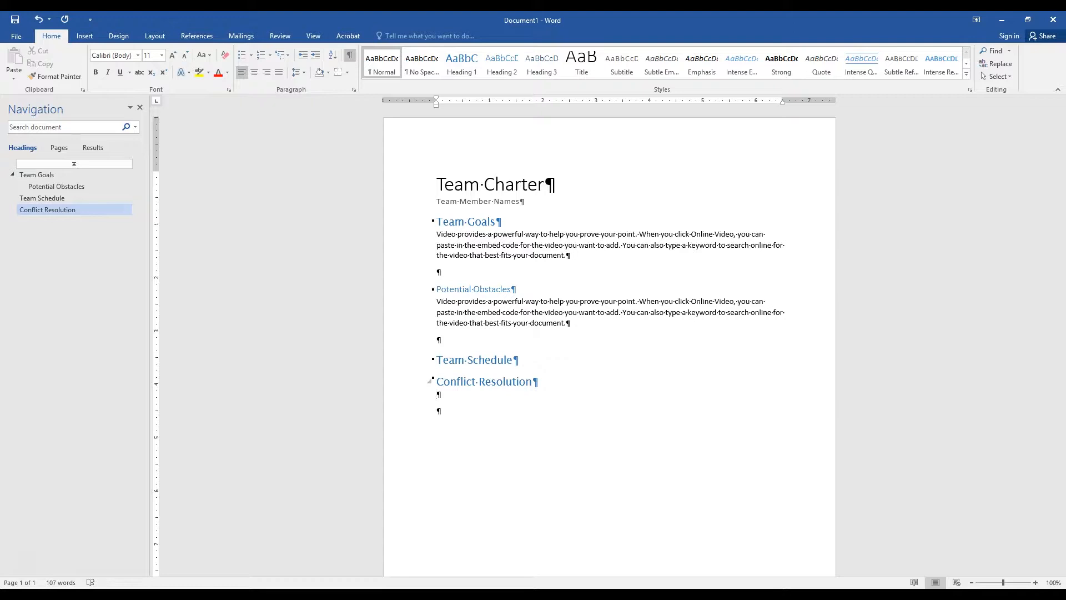
type("=rand(2")
key("shift+Return")
key("BackSpace")
key("BackSpace")
type(")")
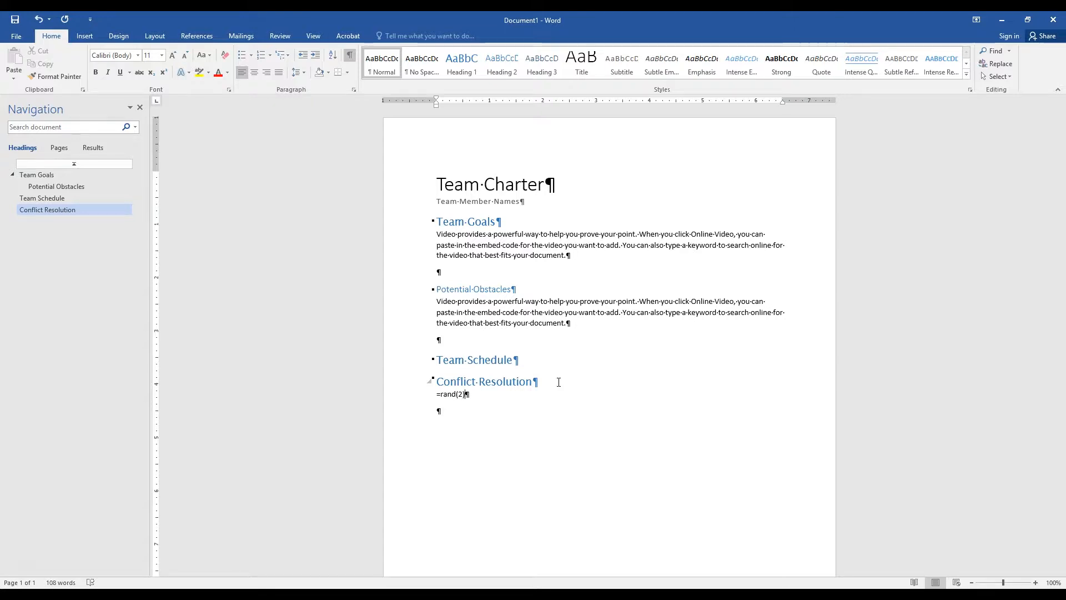
key("Return")
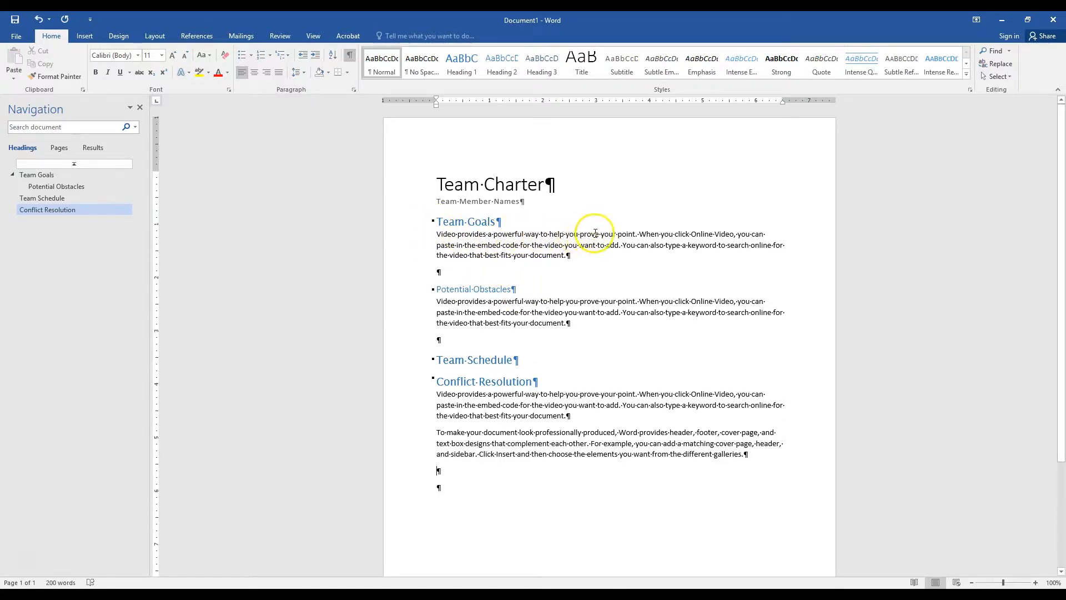
Split the Team Goals paragraph after its first sentence and begin the new paragraph with "Goal 1"
left_click(638, 234)
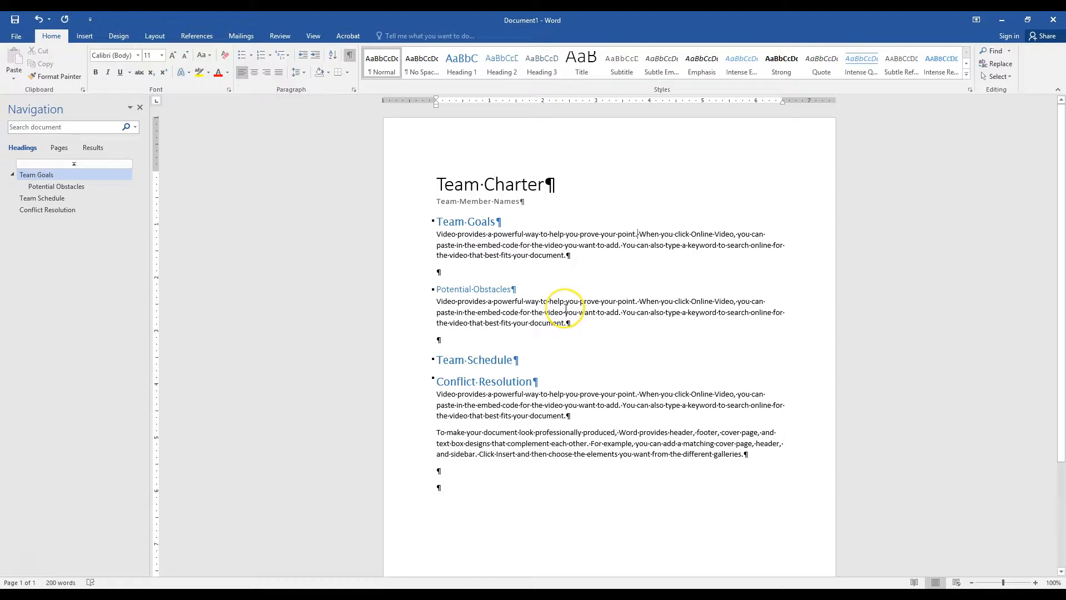
key("Return")
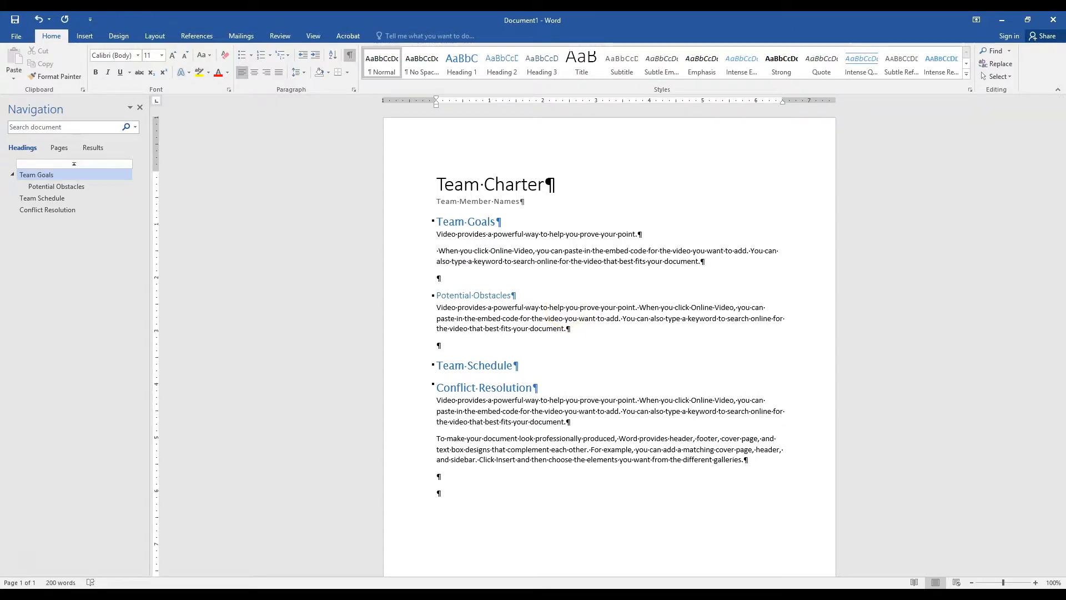
type("G")
type("oal1")
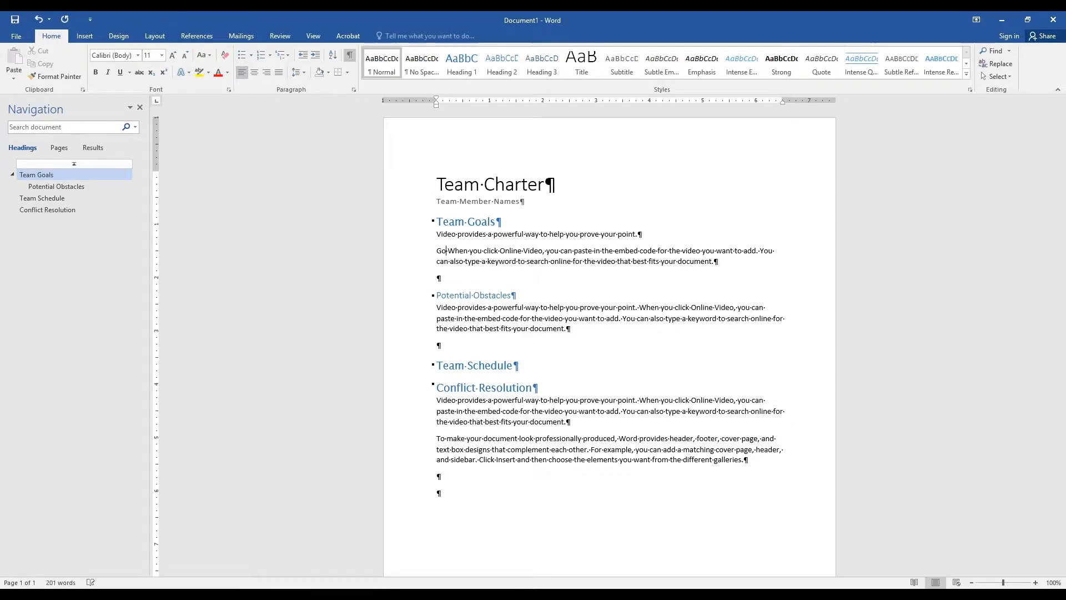
key("BackSpace")
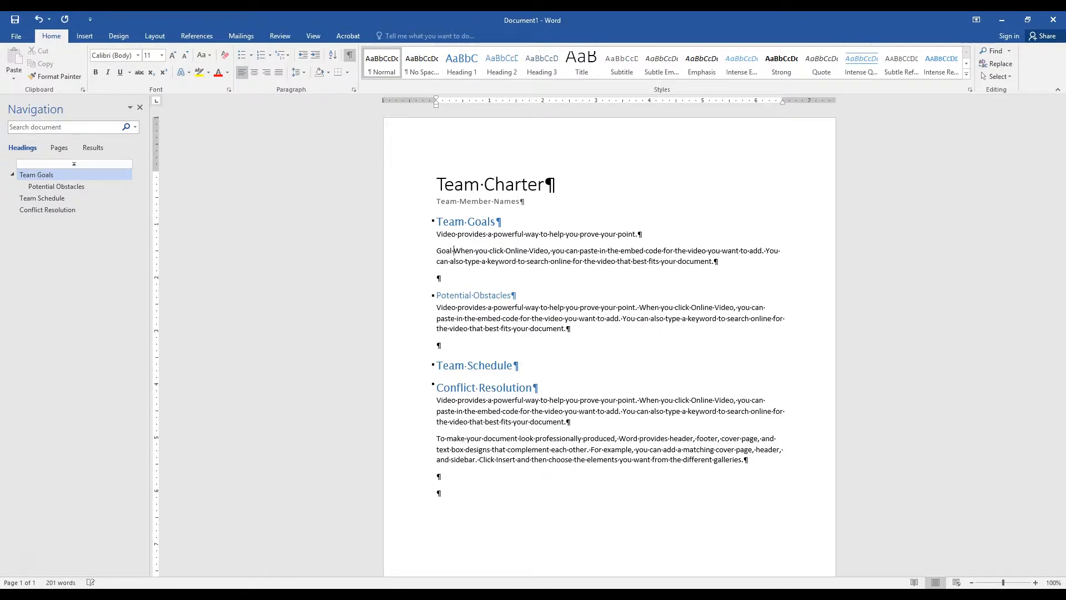
type("1")
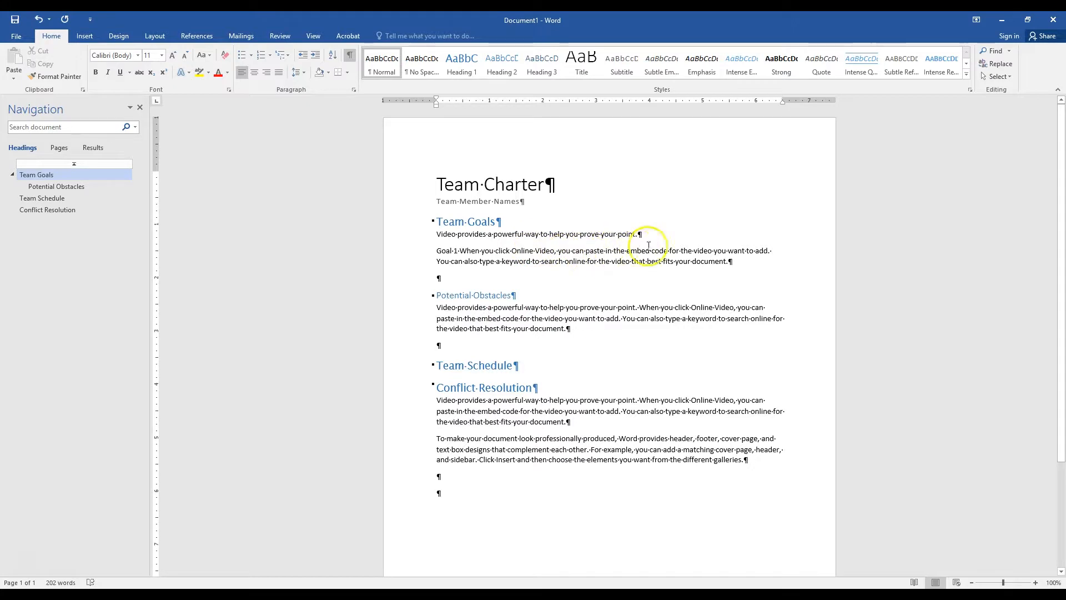
Split the Goal 1 paragraph after its first sentence and begin the new paragraph with "Goal 2"
left_click(772, 251)
key("Return")
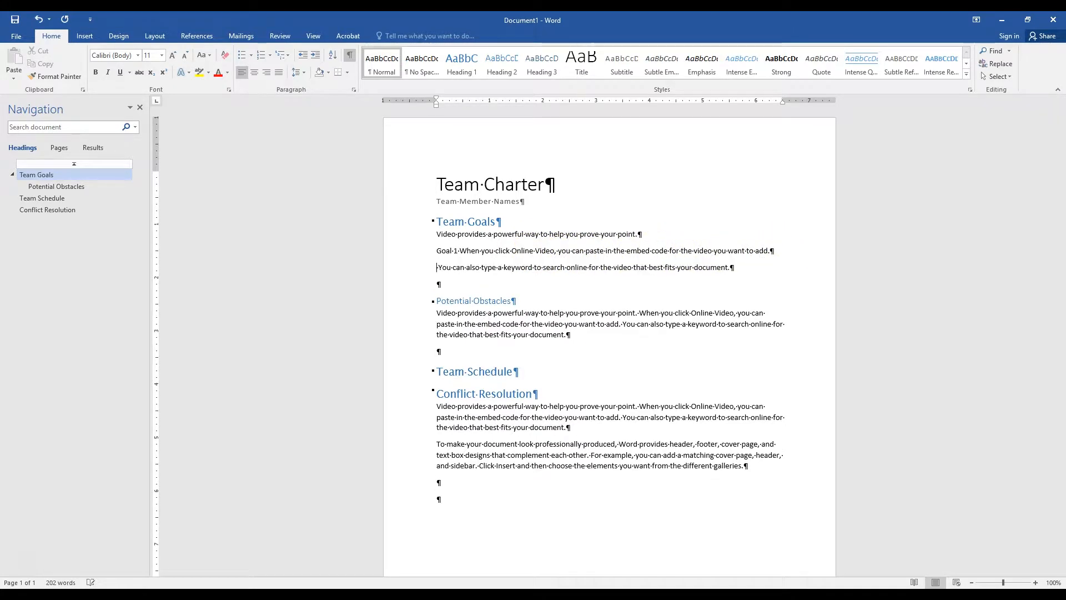
type("G")
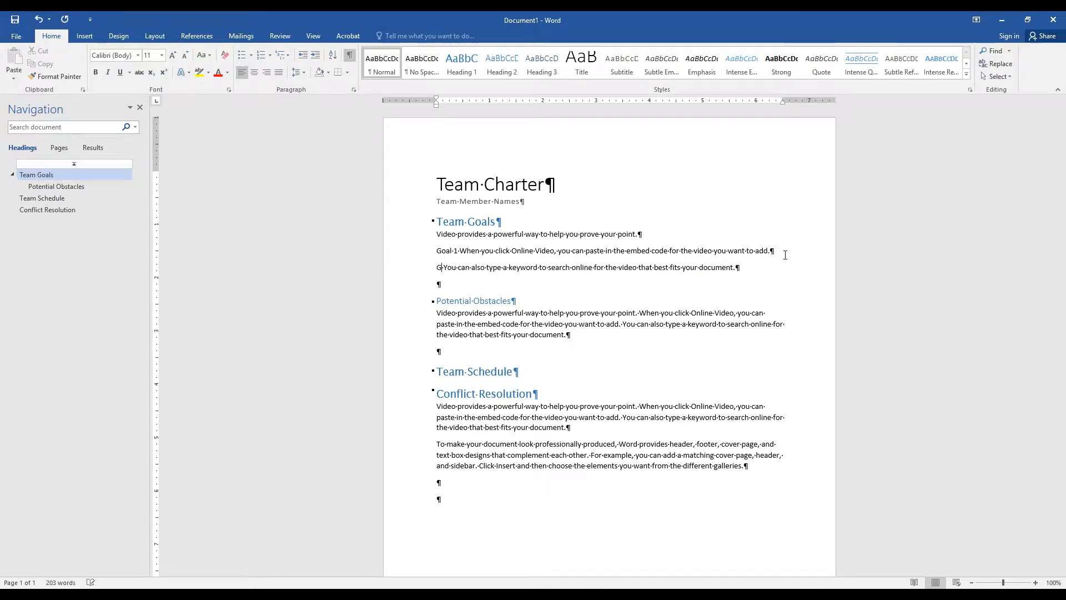
type("oal 2")
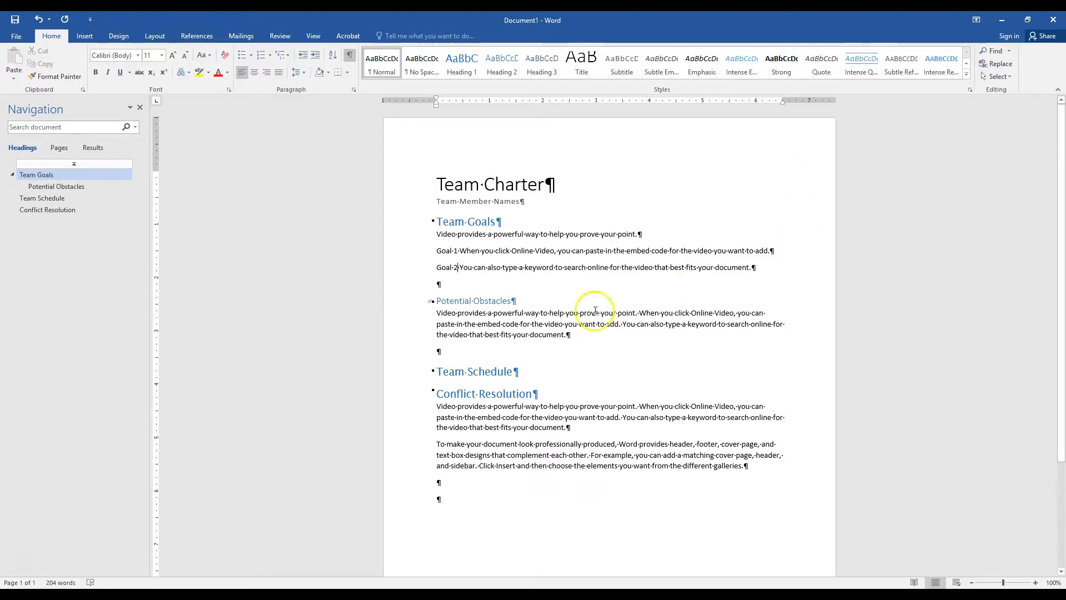
Format the Goal 1 and Goal 2 paragraphs under Team Goals as a numbered list
left_click_drag(755, 267, 439, 255)
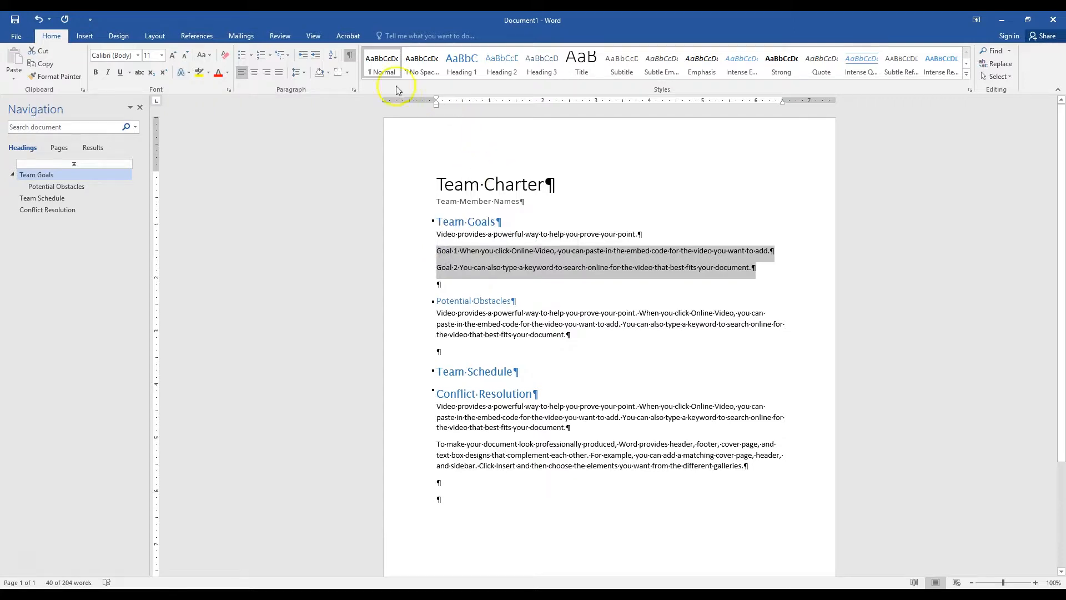
left_click(261, 56)
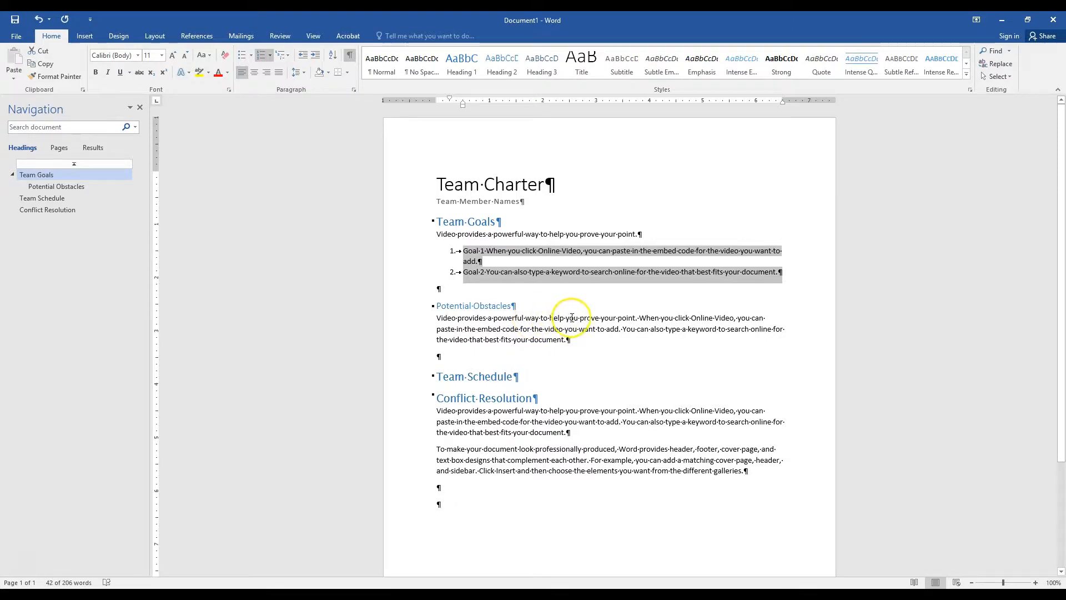
Split the Potential Obstacles paragraph into three one-sentence paragraphs and format them as a bulleted list
left_click(636, 319)
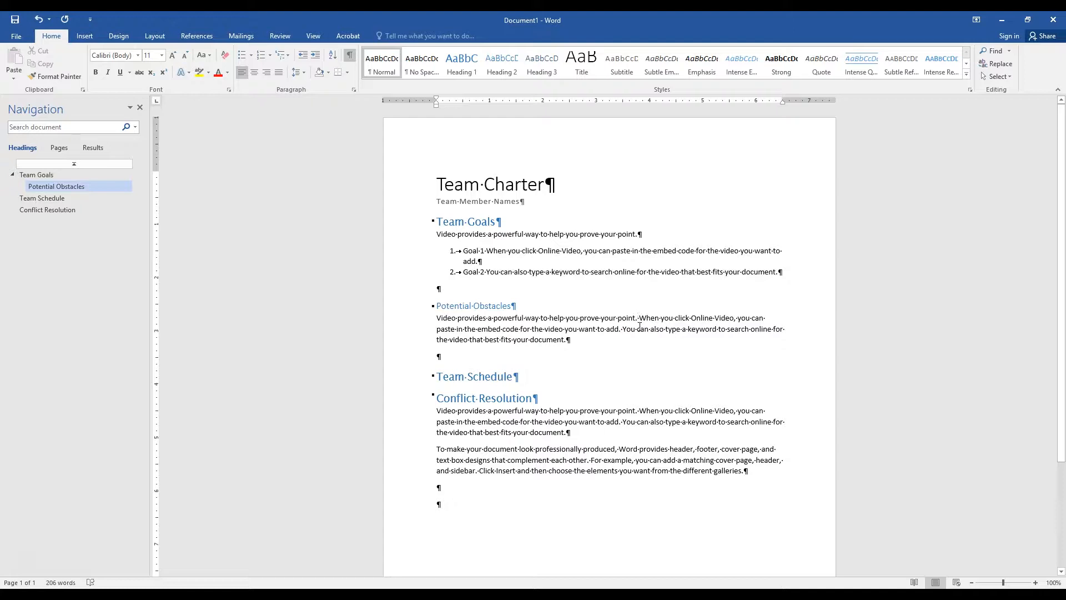
key("Return")
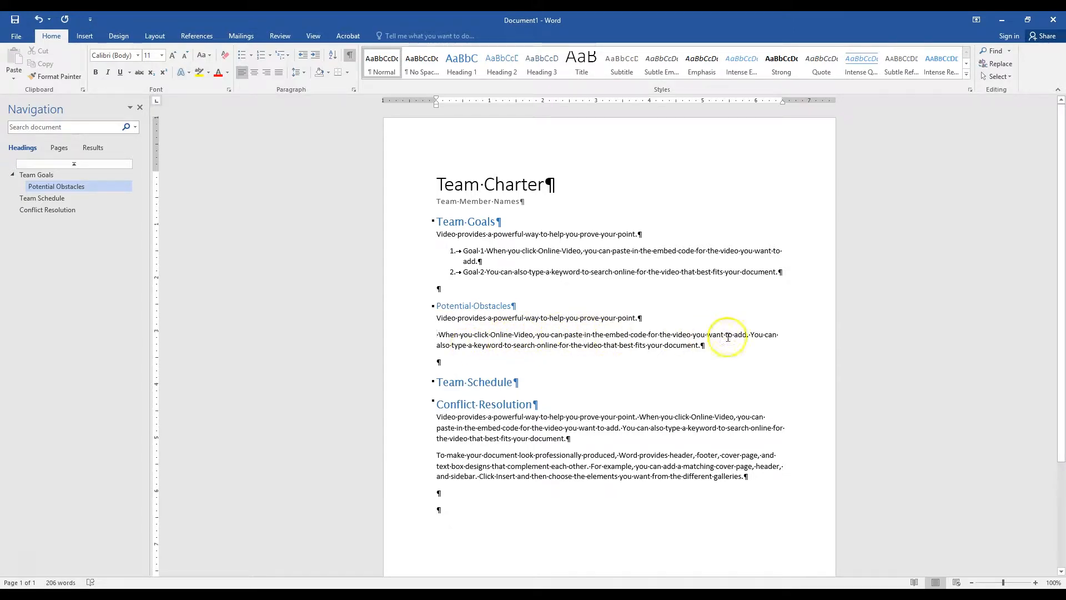
left_click(748, 336)
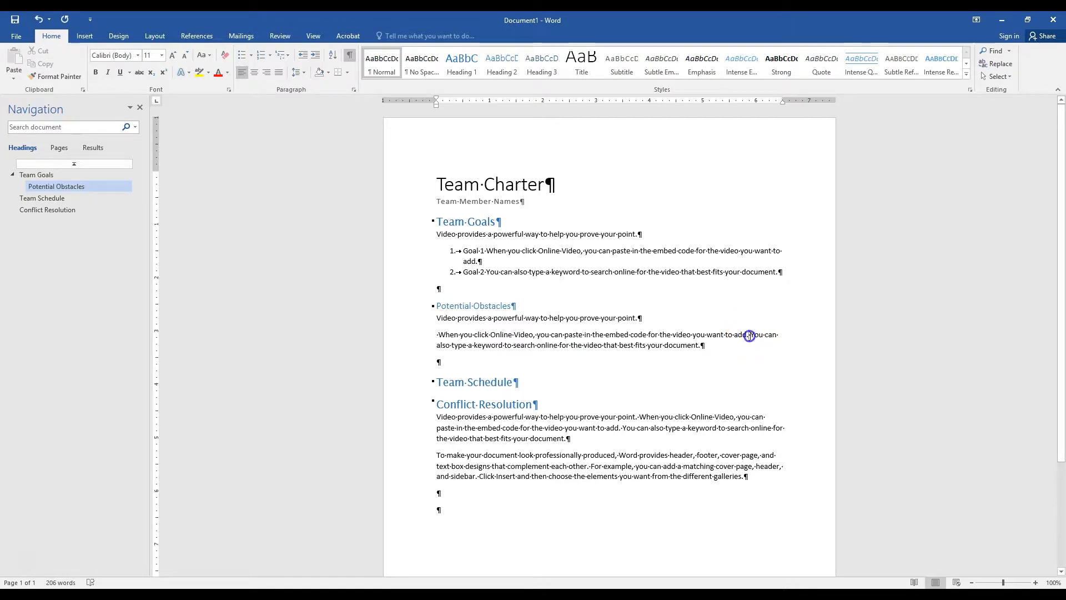
key("Return")
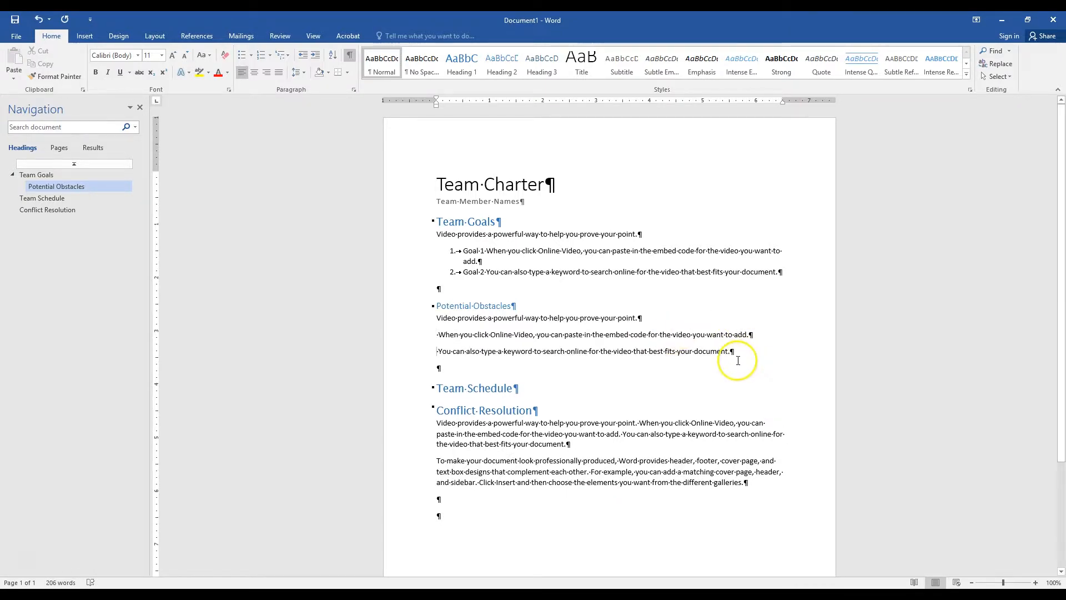
left_click_drag(735, 352, 445, 327)
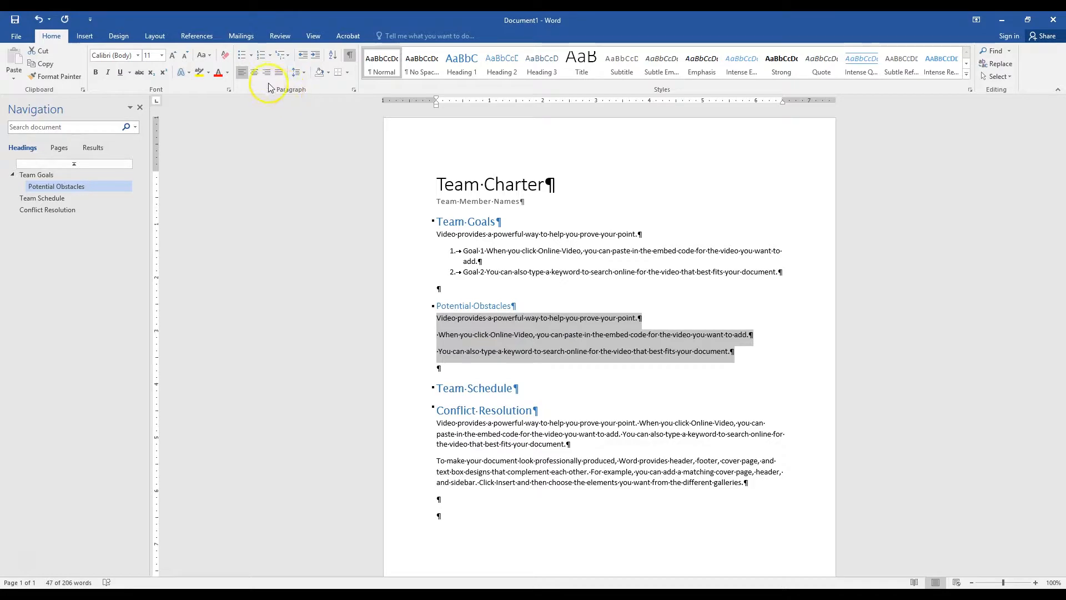
left_click(241, 56)
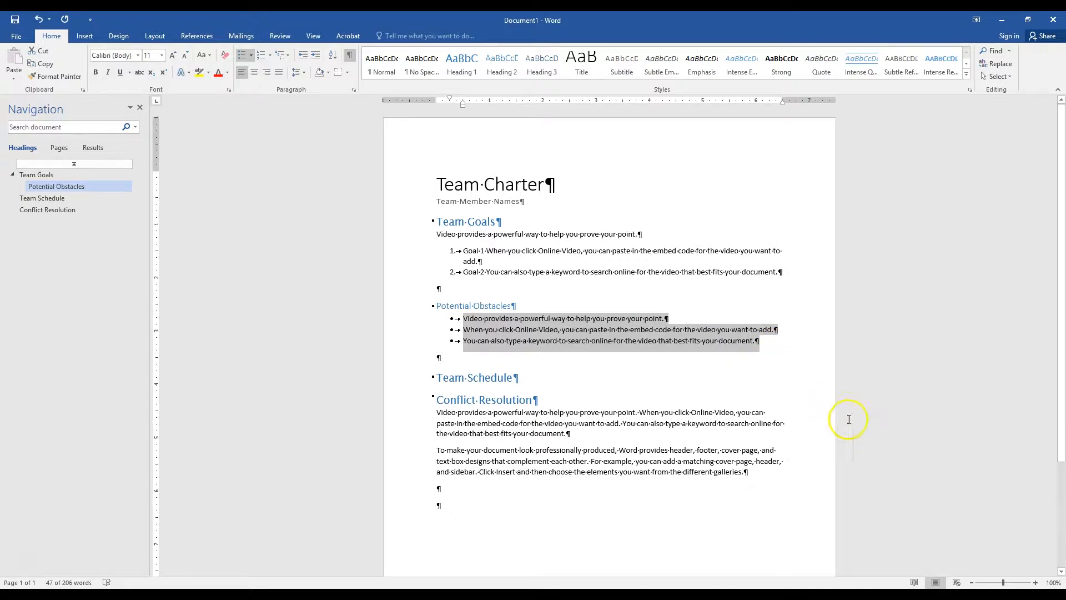
Open the page footer for editing and enter "Team Name" at its right-aligned tab stop
scroll(639, 422, "down", 3)
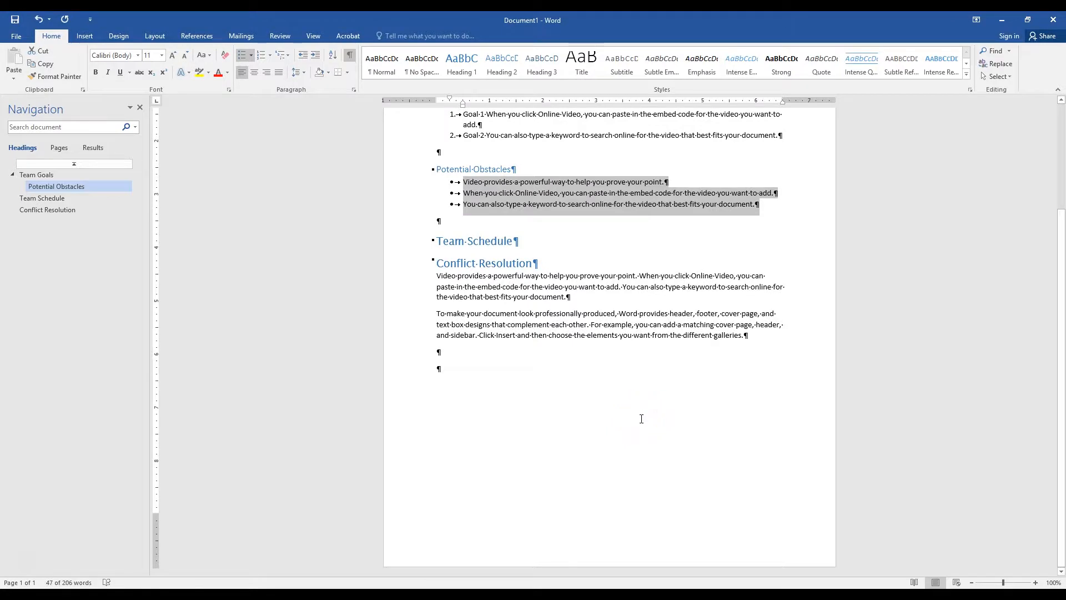
left_click(576, 547)
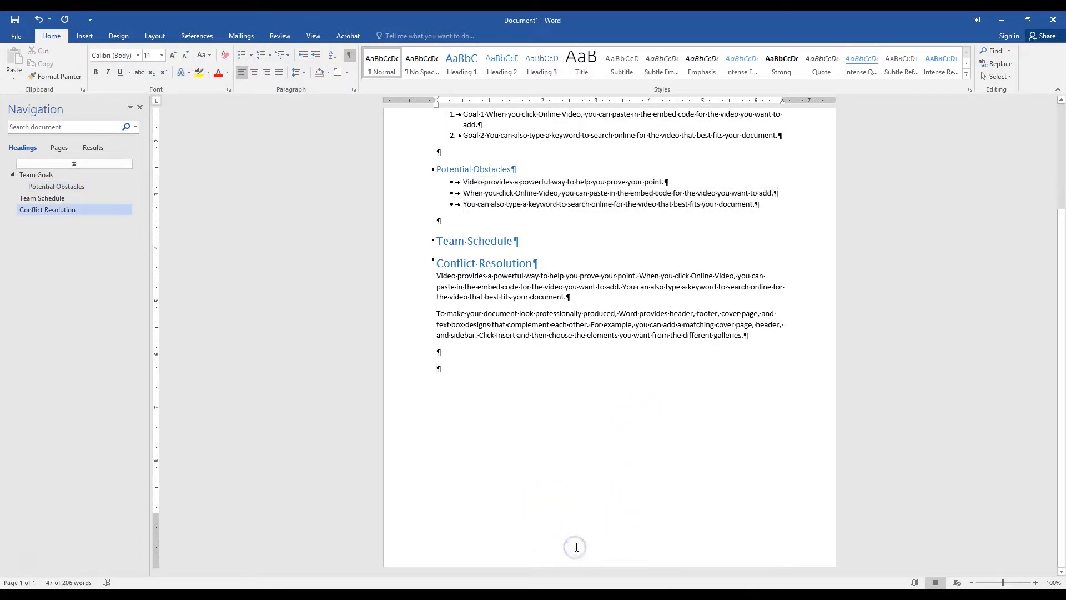
double_click(576, 547)
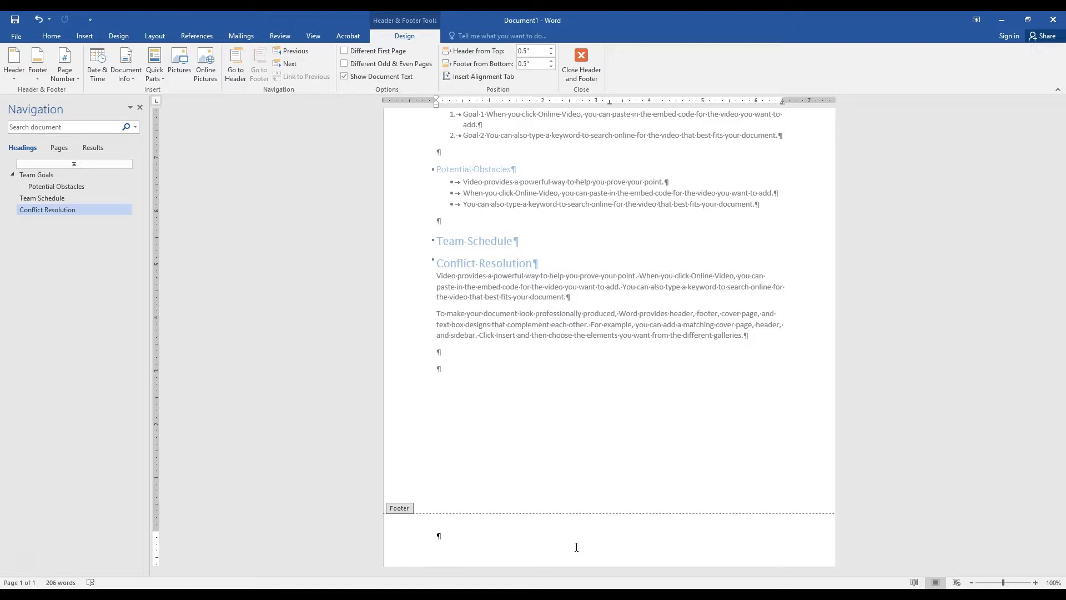
key("Tab")
type("Team Name")
Insert a Plain Number page number at the current position after "Team Name" and close the footer
left_click(76, 81)
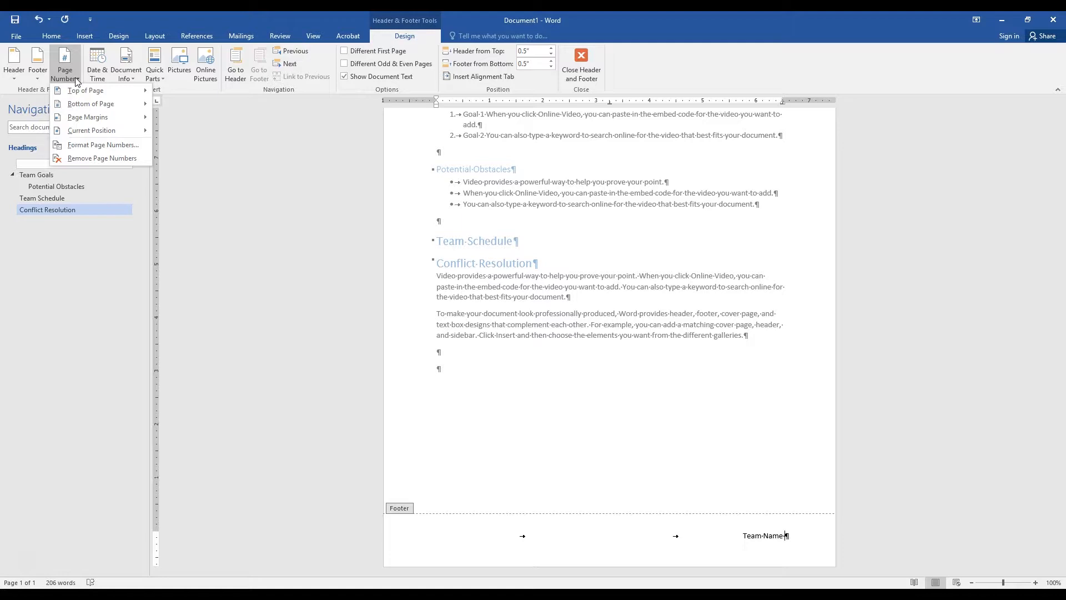
left_click(82, 132)
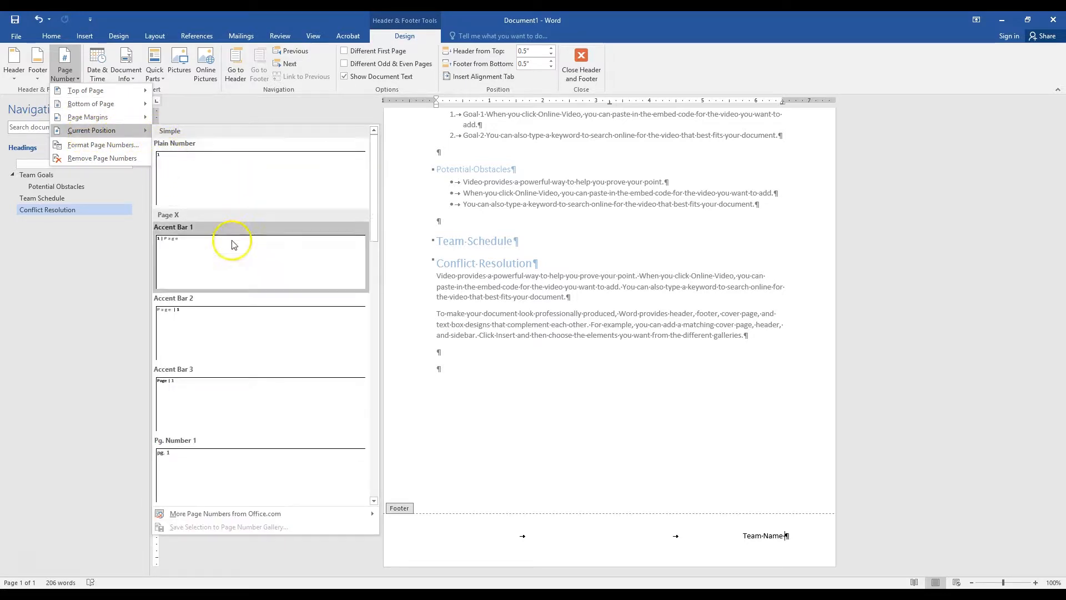
left_click(275, 175)
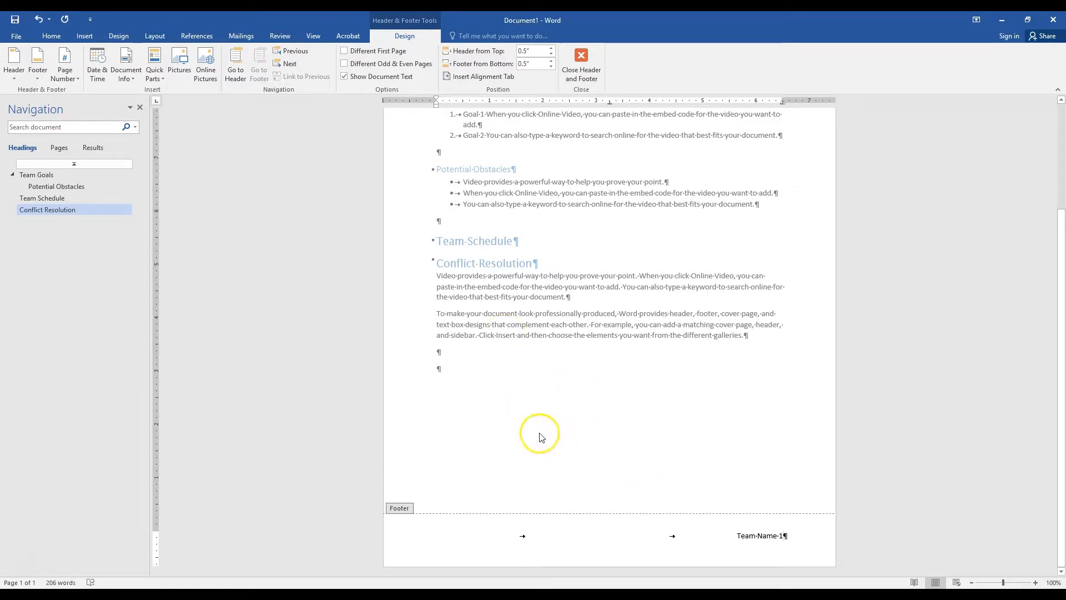
left_click(553, 418)
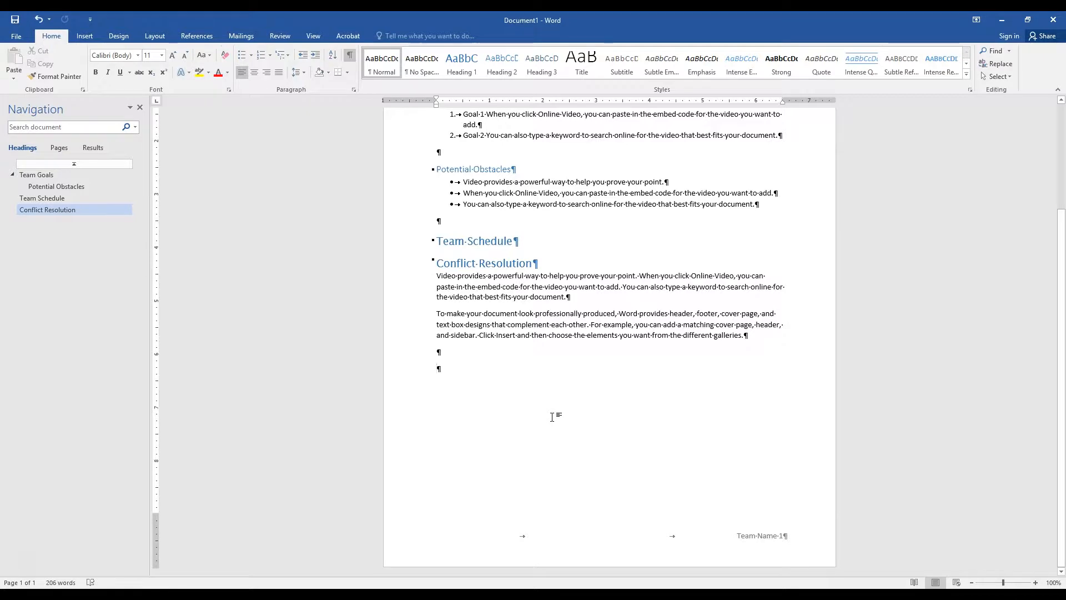
Insert the Gantt Chart Image picture from the Downloads folder on a new line below the Team Schedule heading
scroll(555, 421, "up", 1)
scroll(560, 423, "up", 1)
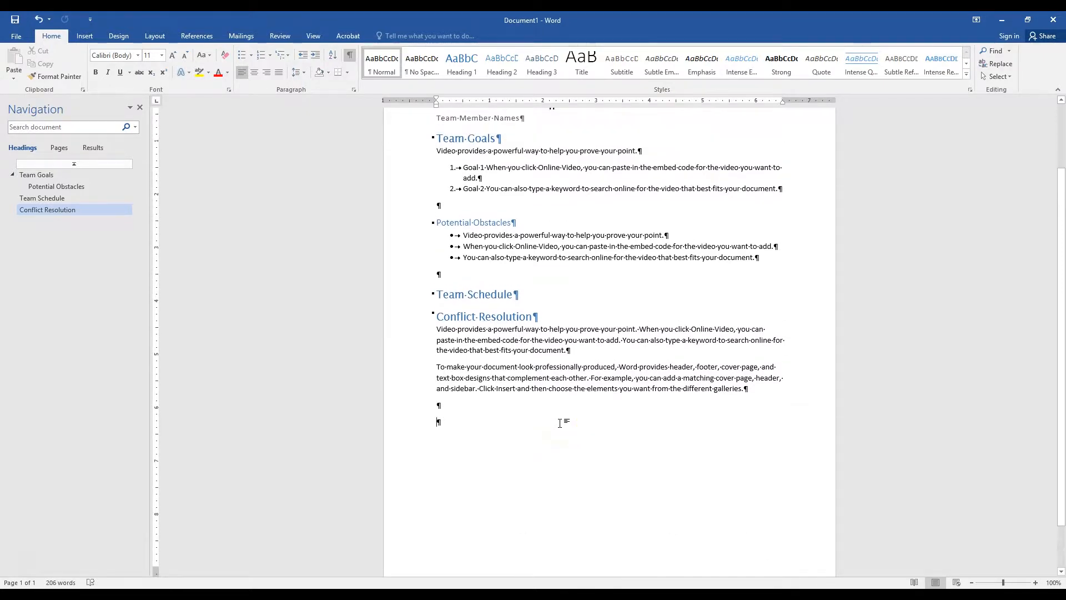
left_click(542, 296)
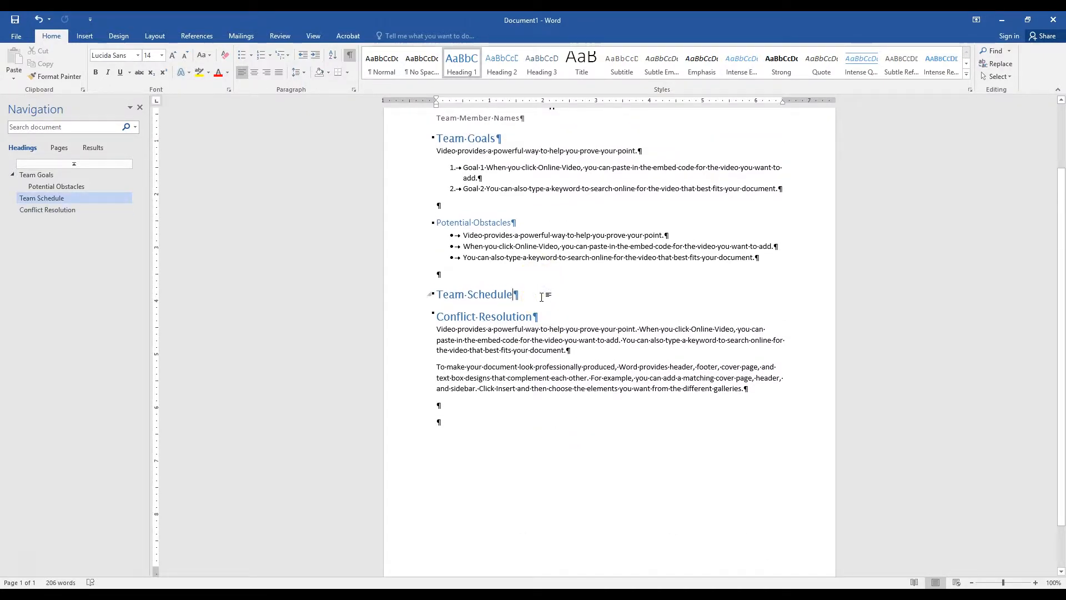
key("Return")
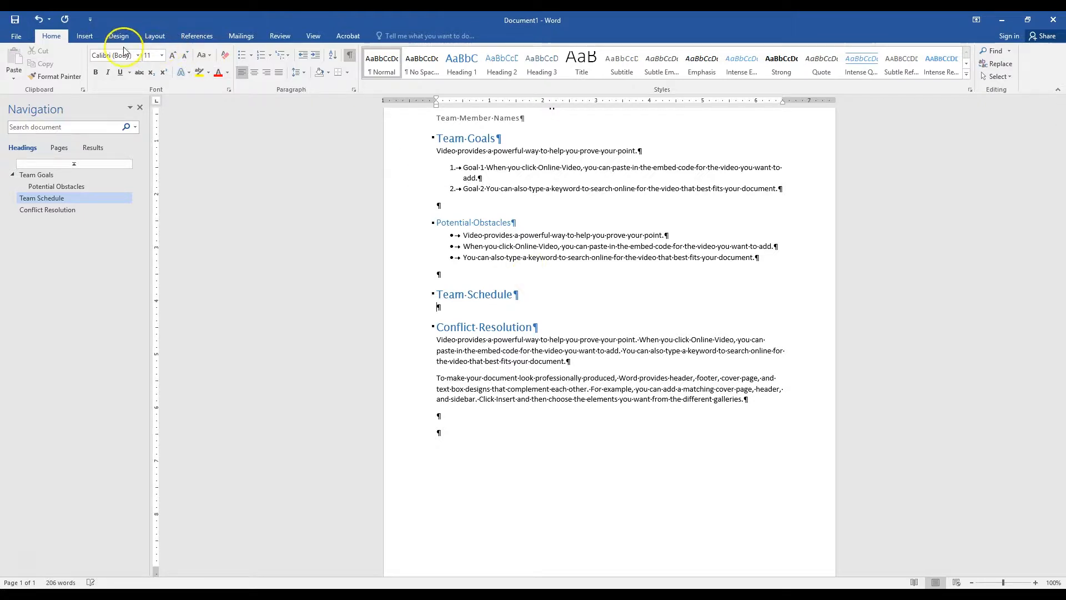
left_click(87, 37)
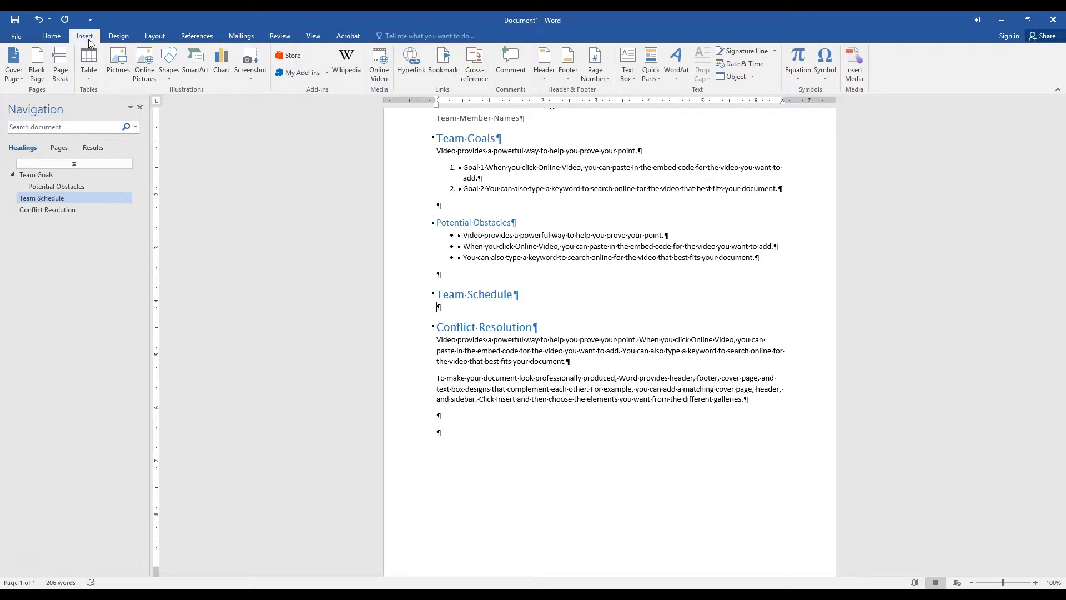
left_click(118, 71)
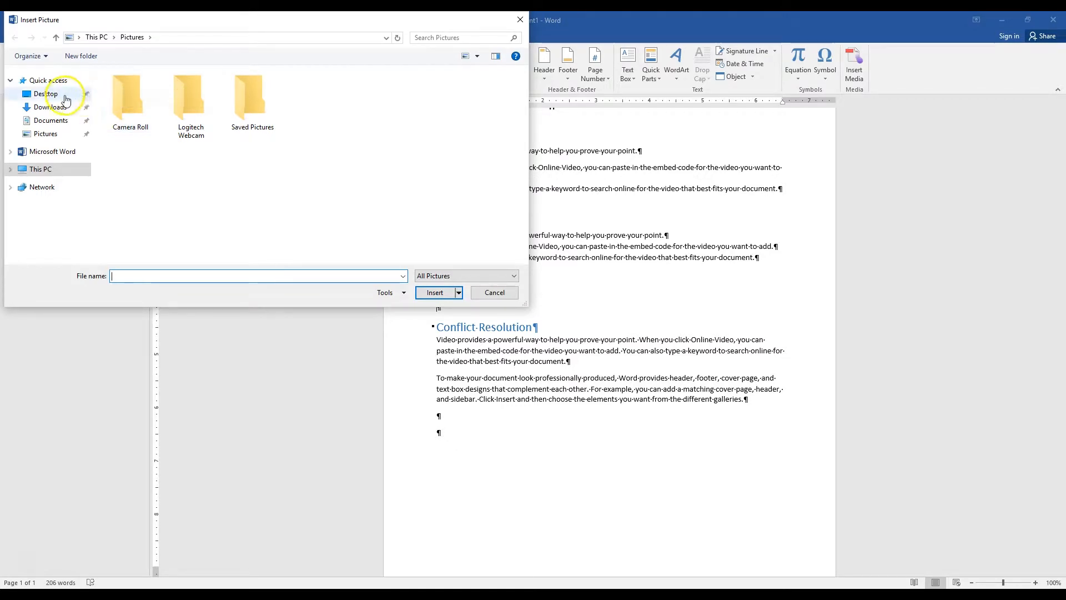
left_click(53, 109)
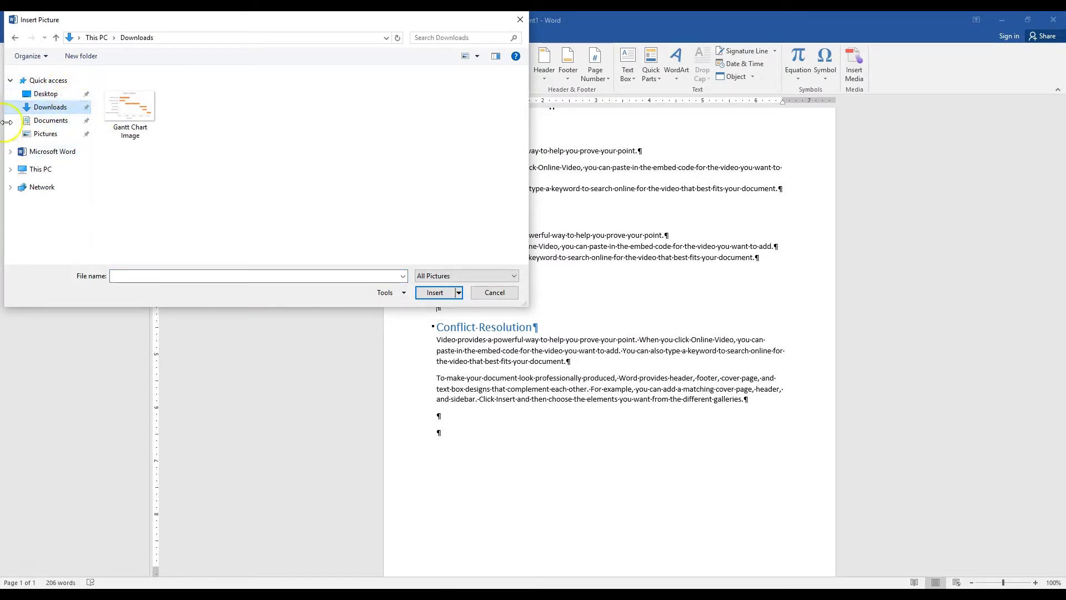
left_click(133, 113)
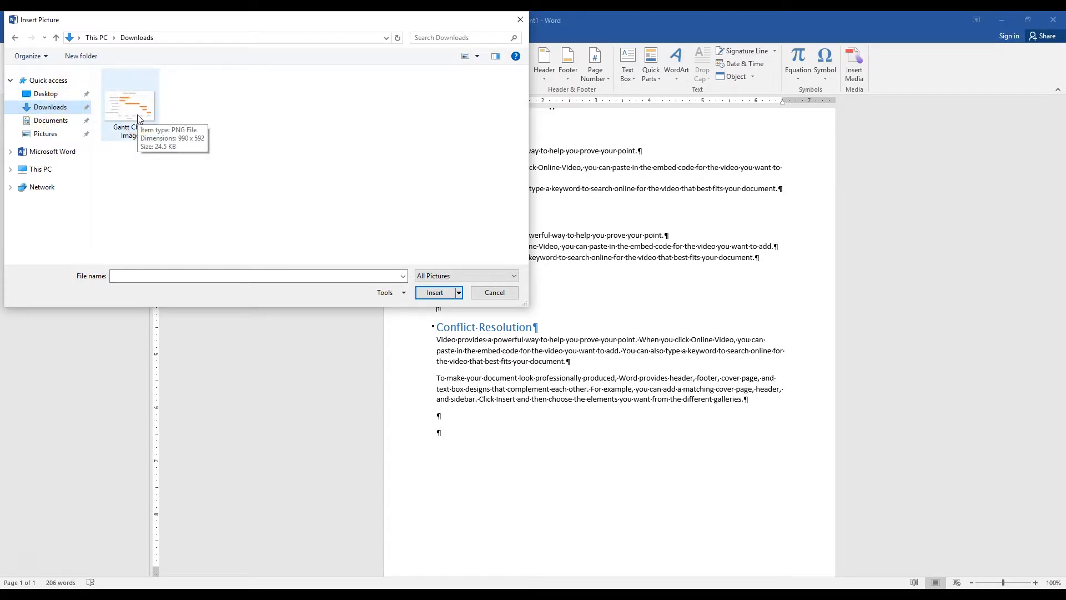
left_click(139, 118)
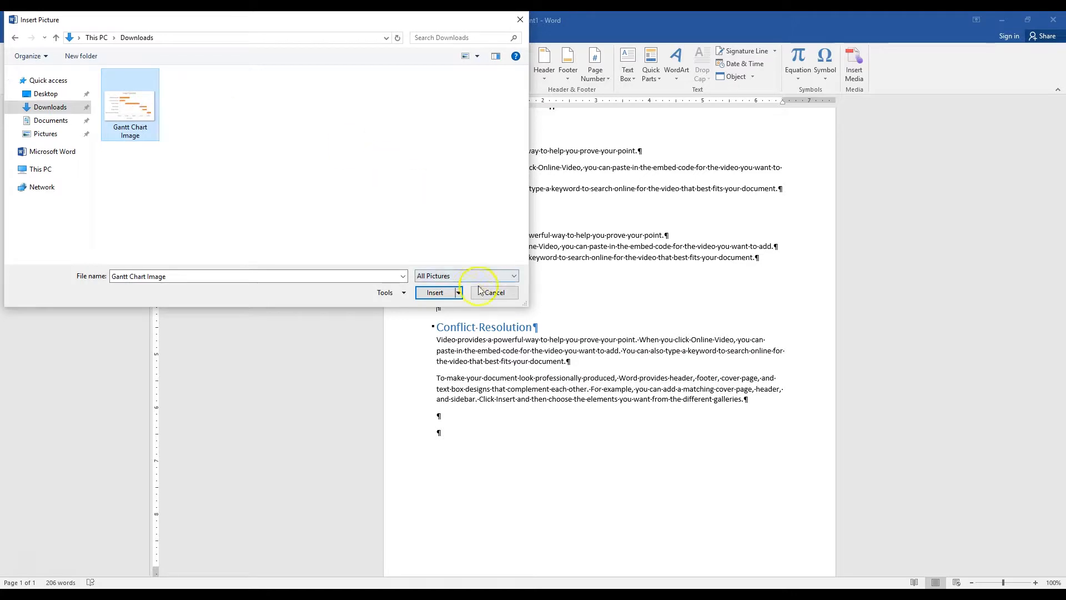
left_click(435, 292)
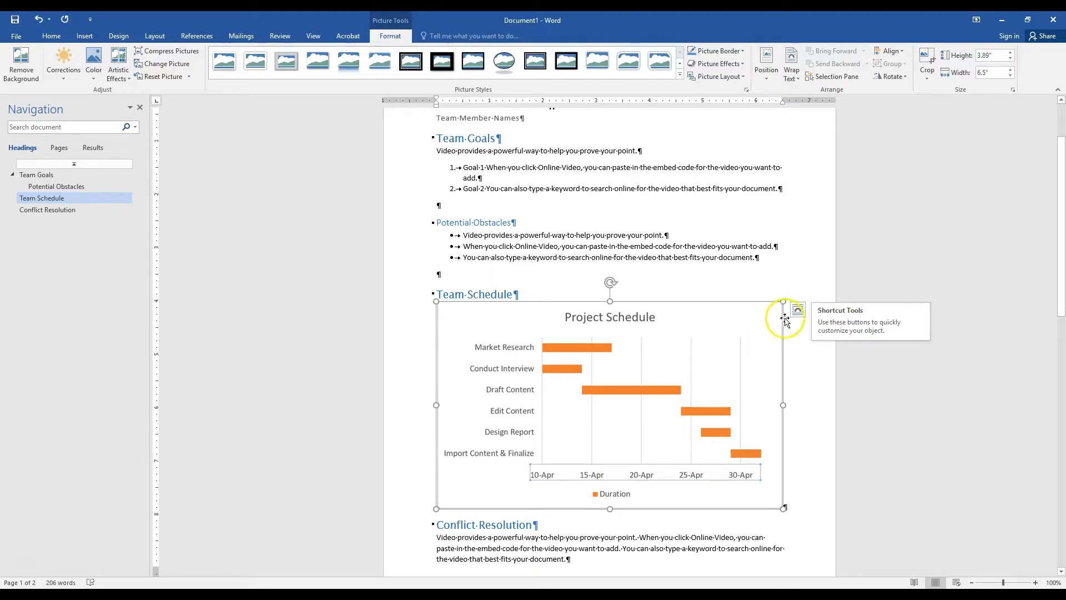
Set the Gantt chart picture's text wrapping to Tight and fix its position on the page
left_click(801, 309)
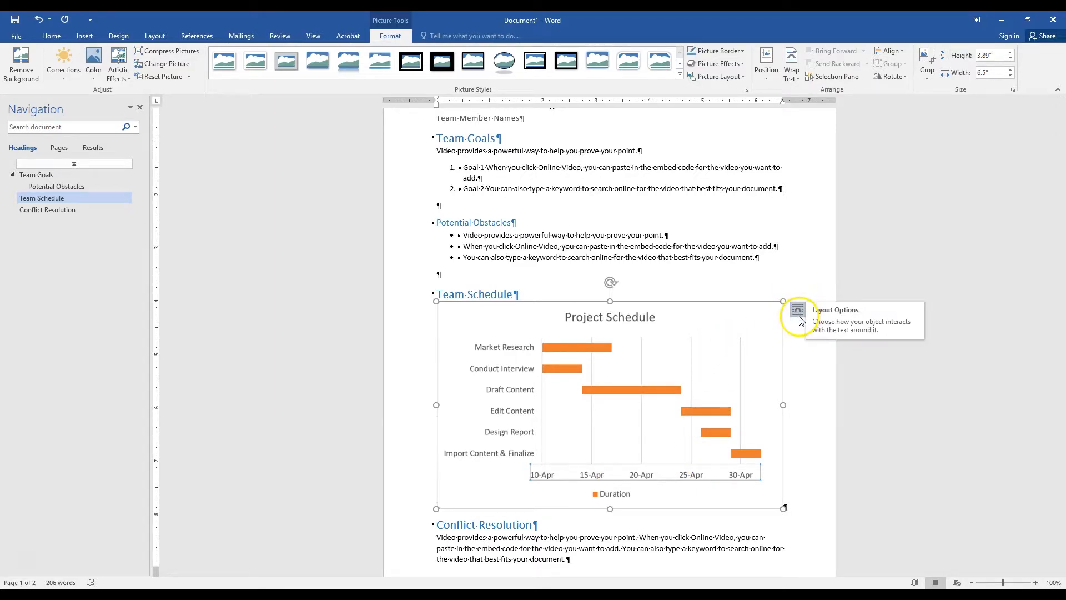
left_click(798, 310)
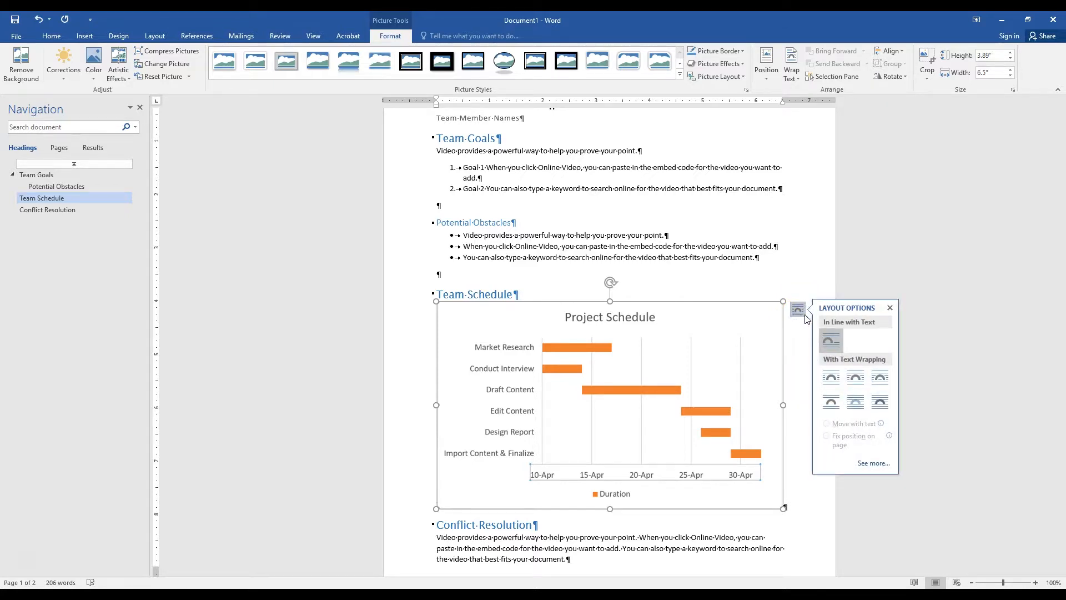
left_click(844, 379)
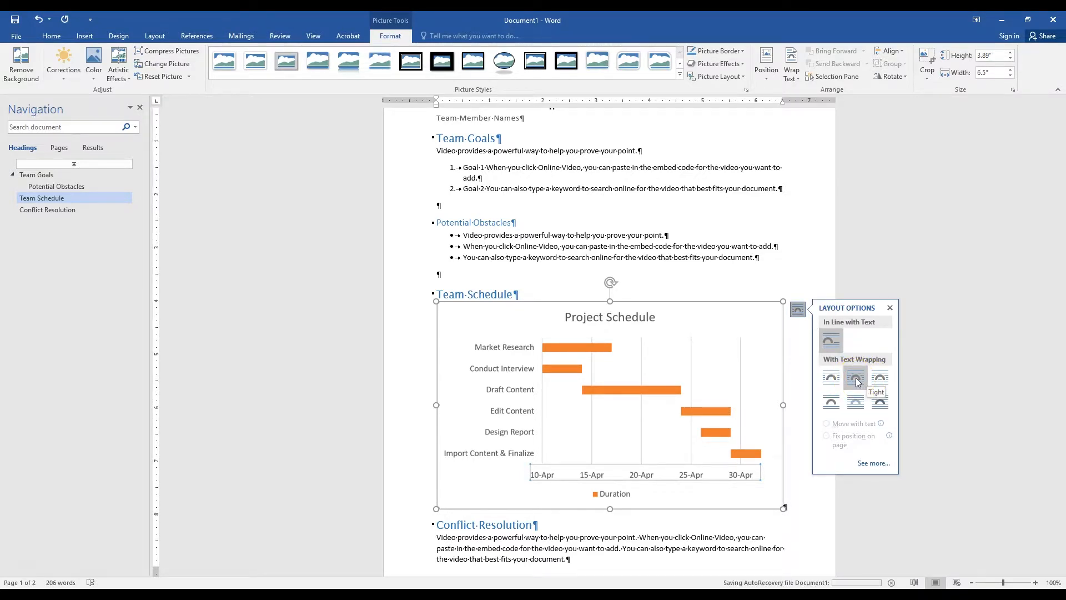
left_click(855, 378)
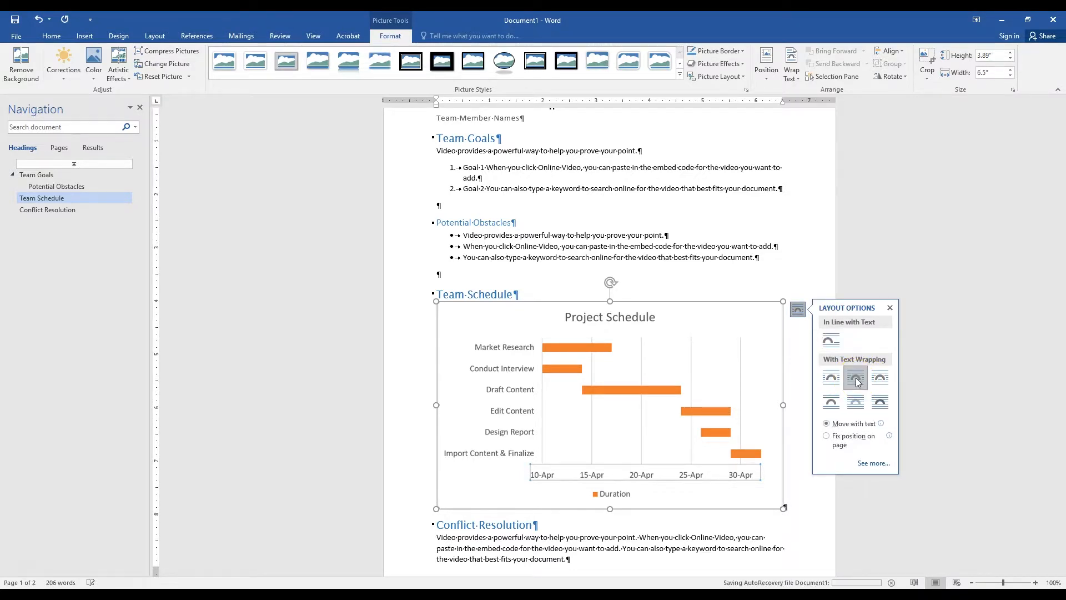
left_click(839, 445)
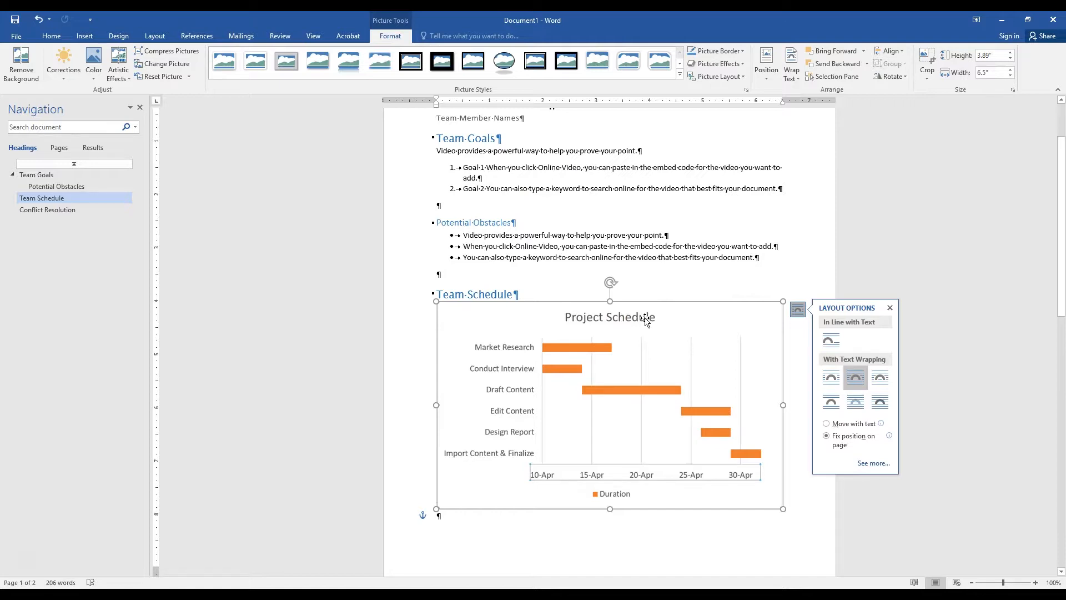
Crop the title and outer margins off the Gantt chart picture and move it up directly below the Team Schedule heading
left_click(394, 36)
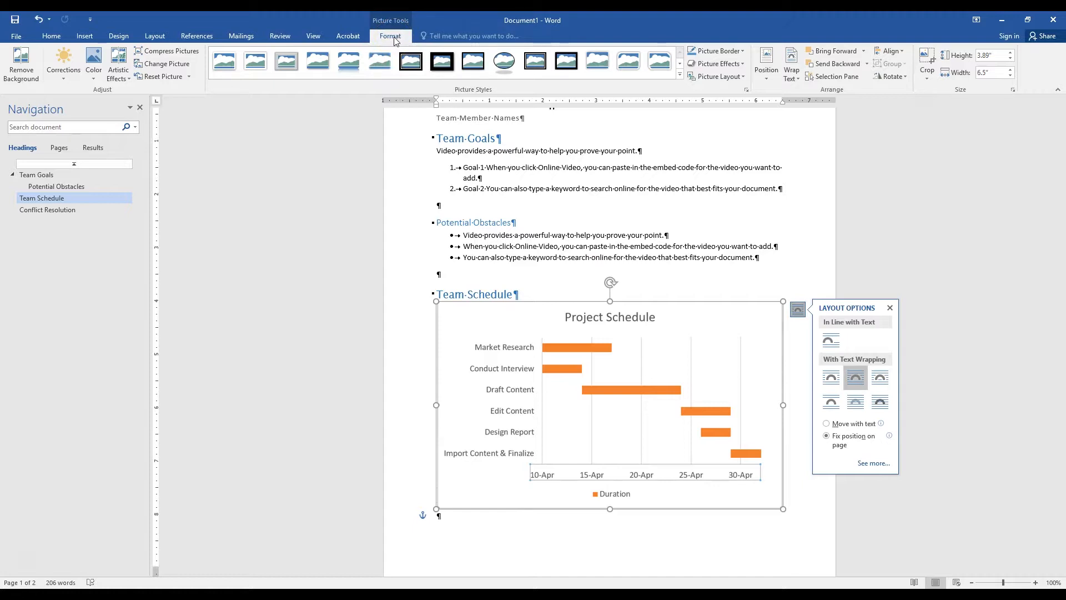
left_click(926, 56)
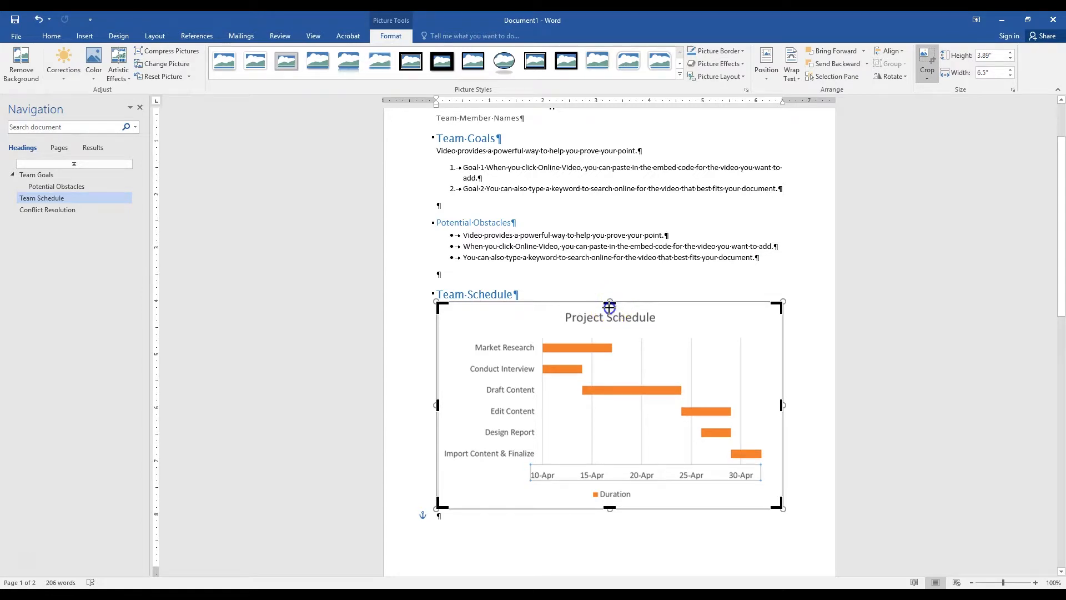
left_click_drag(610, 302, 608, 328)
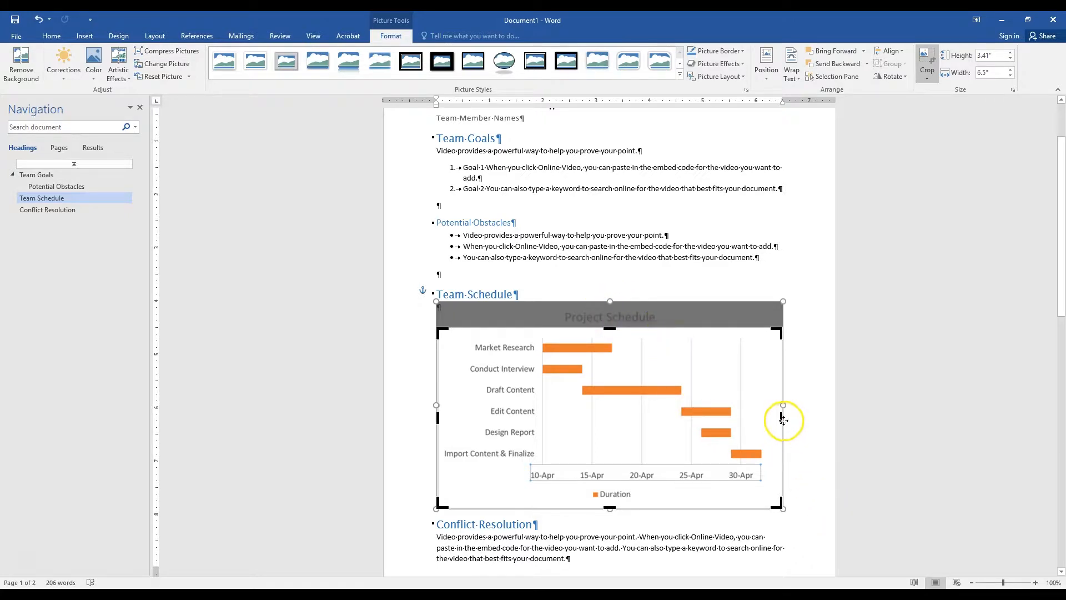
left_click_drag(782, 421, 769, 424)
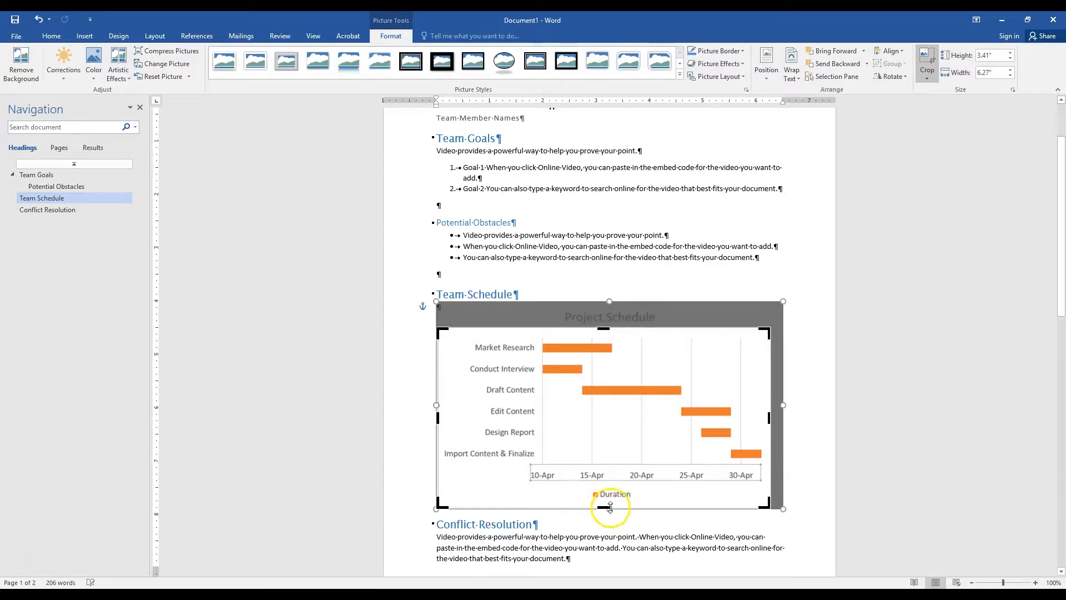
left_click_drag(605, 508, 605, 501)
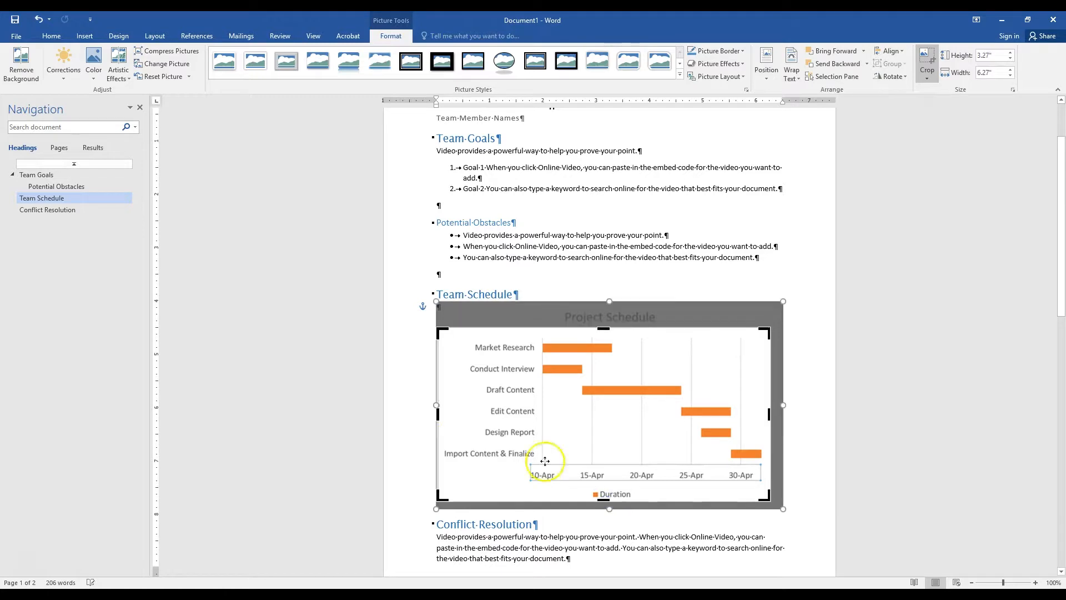
left_click_drag(437, 416, 443, 416)
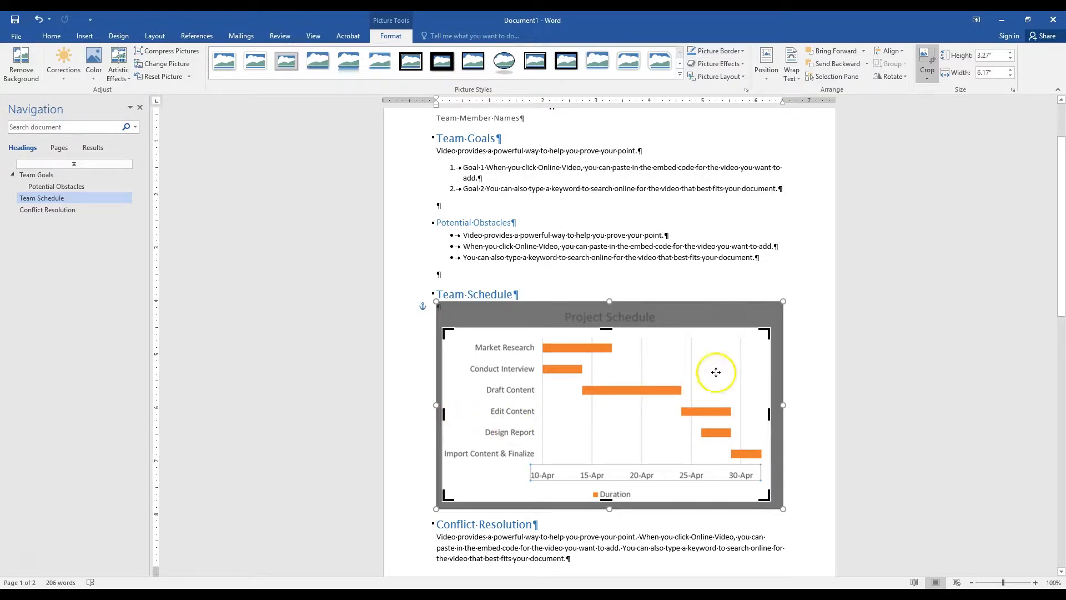
left_click(925, 65)
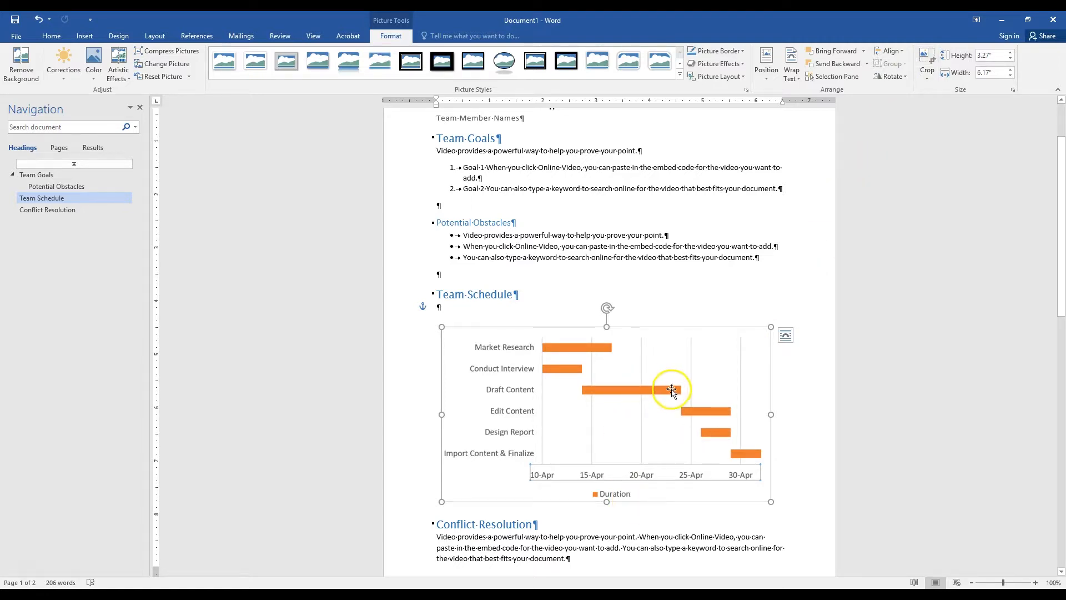
left_click_drag(616, 401, 616, 380)
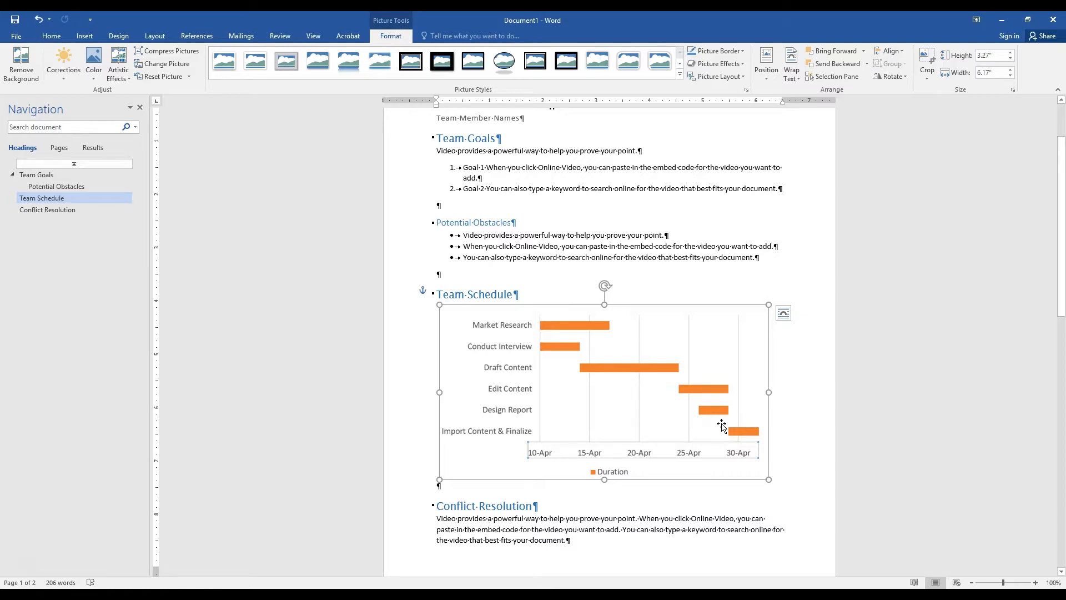
Add the line "Communication Plan" below the last paragraph on page 2 and give it the Heading 1 style
scroll(721, 425, "down", 11)
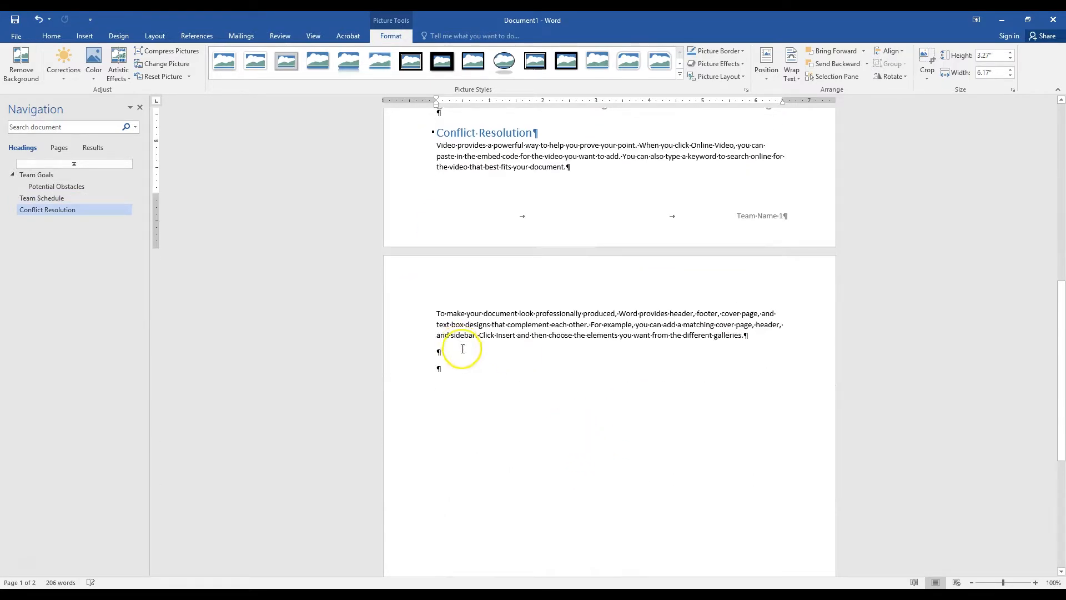
left_click(463, 349)
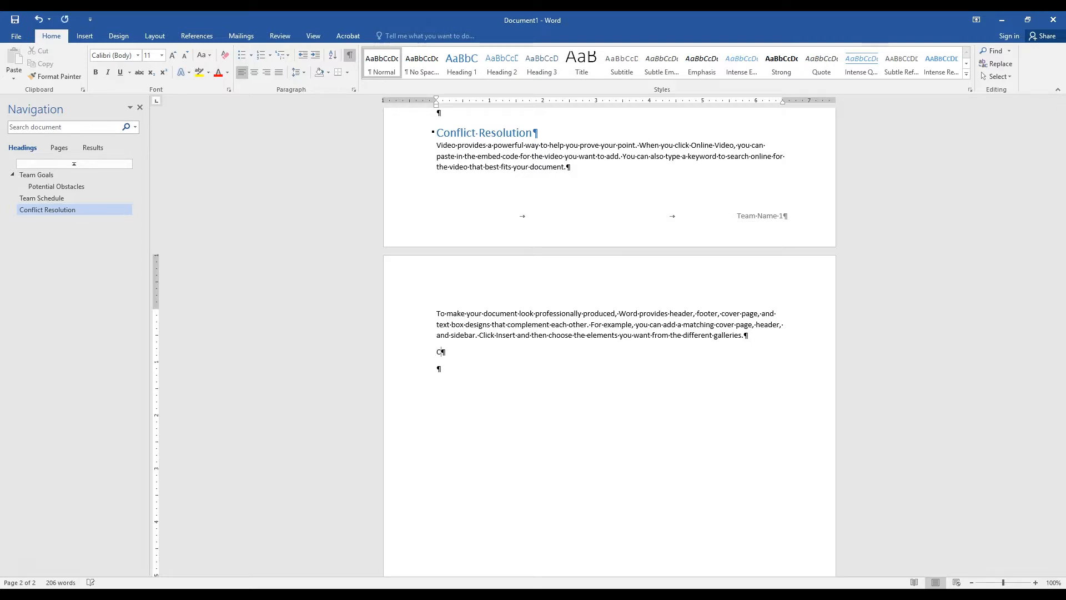
type("Communication Plan")
triple_click(462, 356)
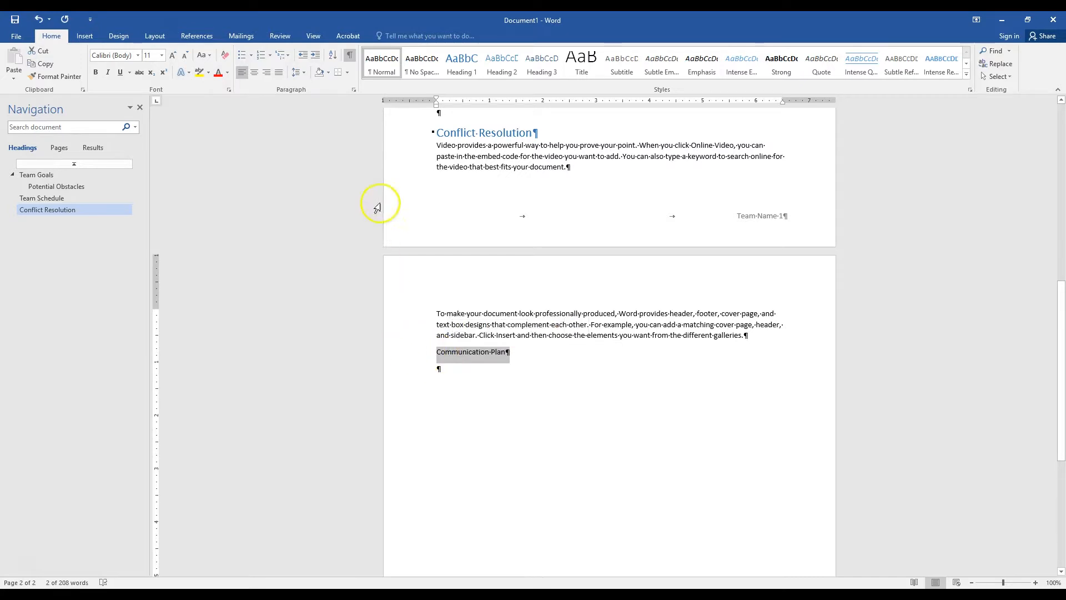
left_click(460, 76)
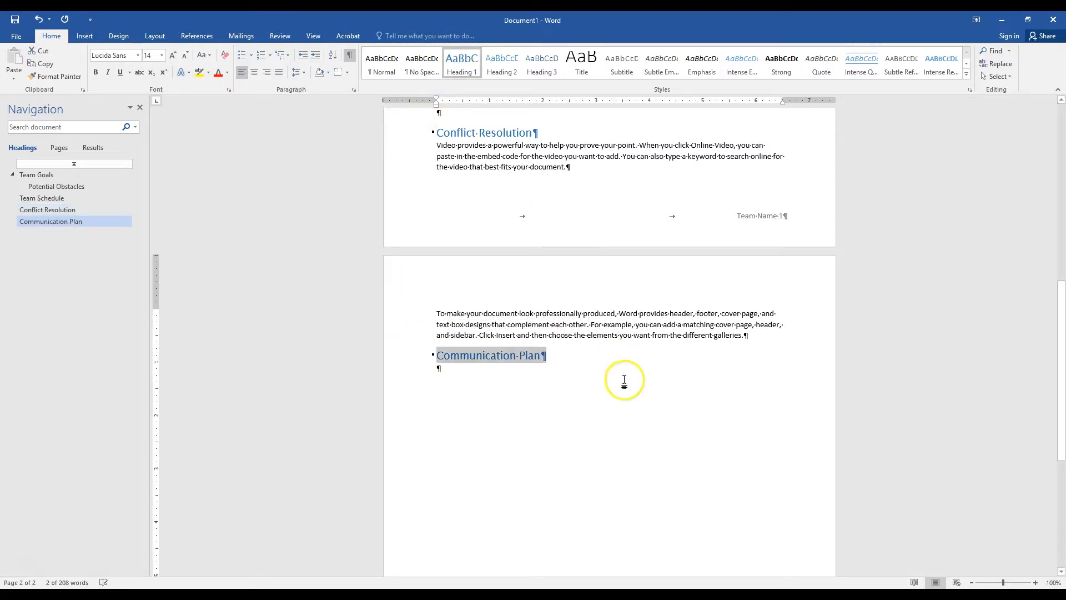
left_click(578, 364)
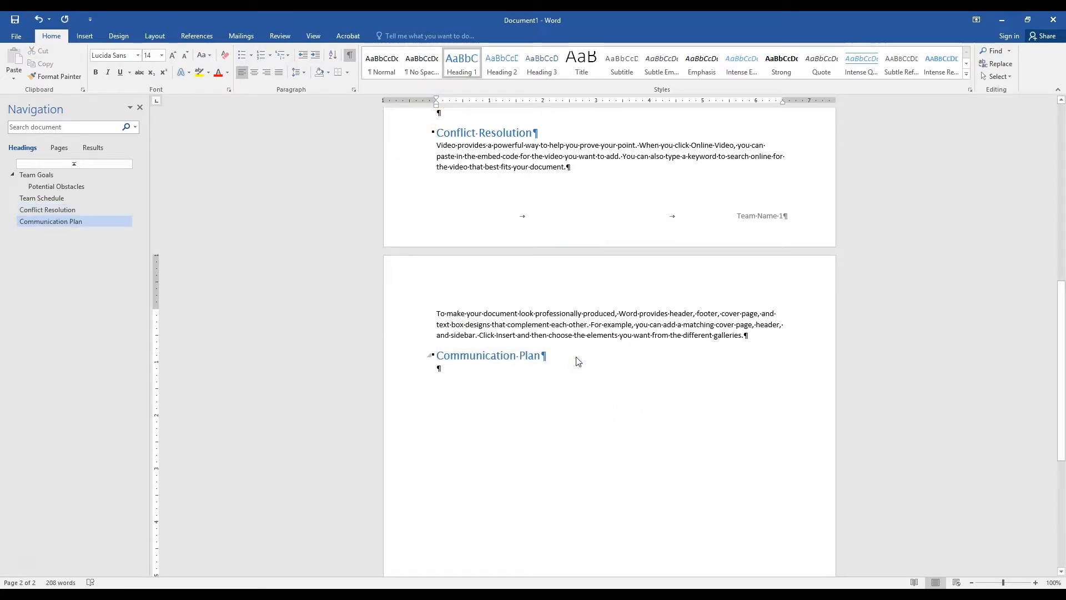
Insert a table with four columns and five rows on the empty line below the Communication Plan heading
left_click(492, 372)
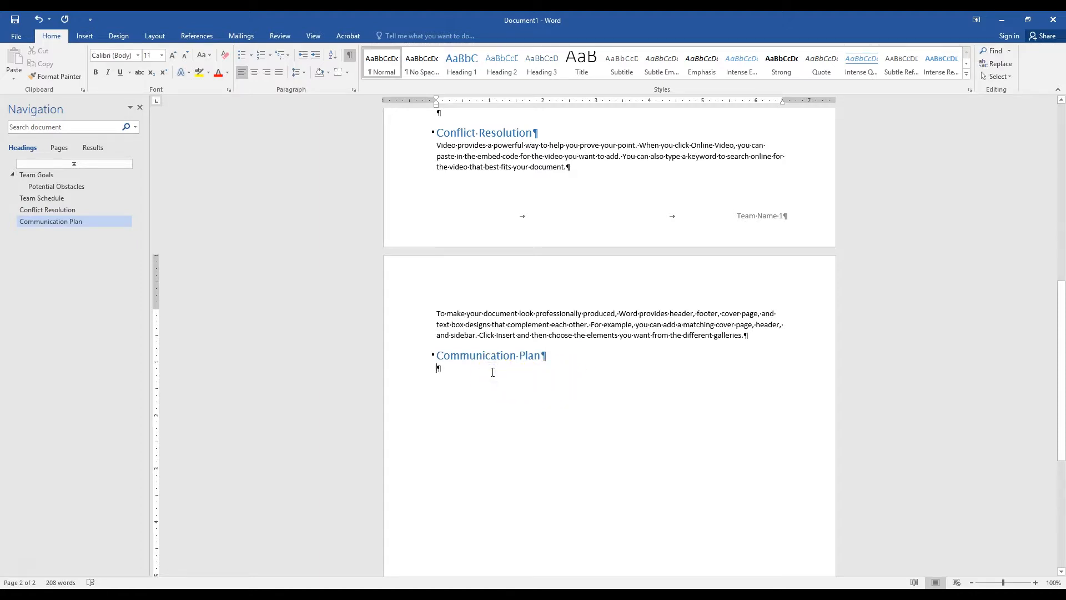
left_click(92, 42)
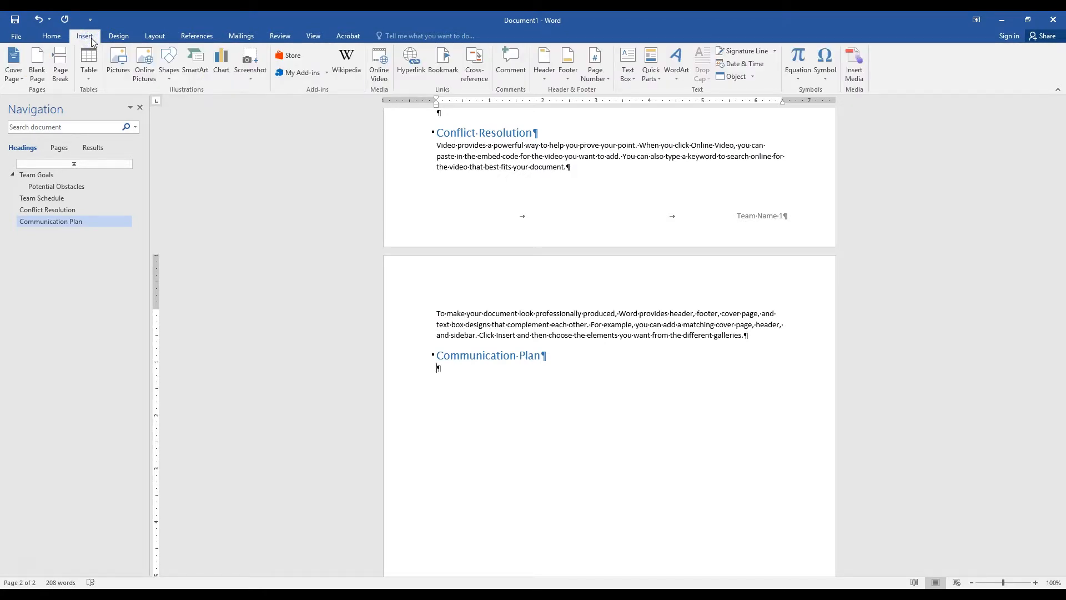
left_click(89, 78)
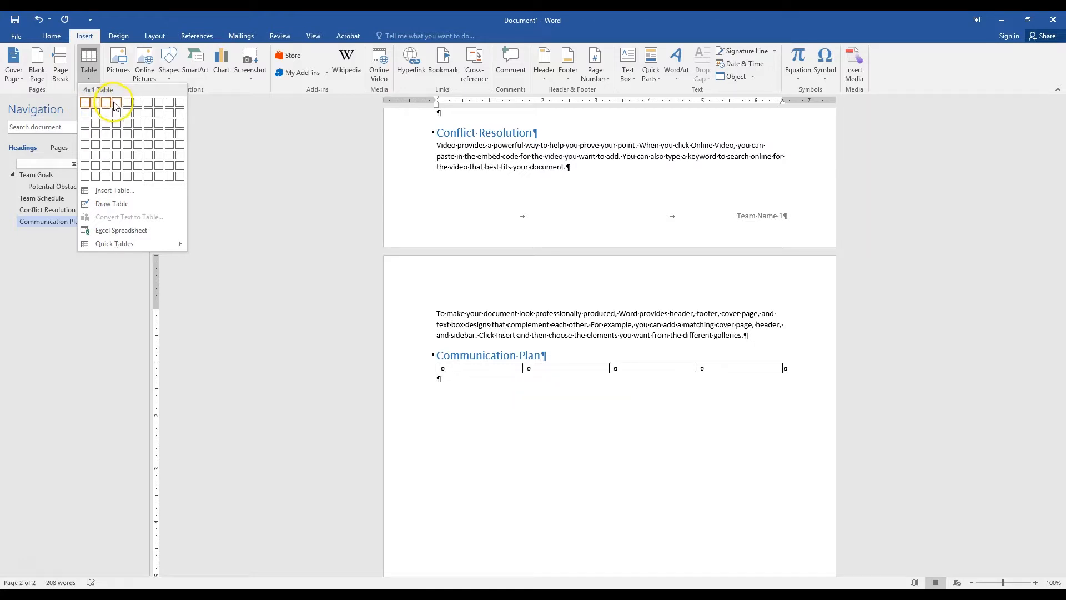
left_click(117, 149)
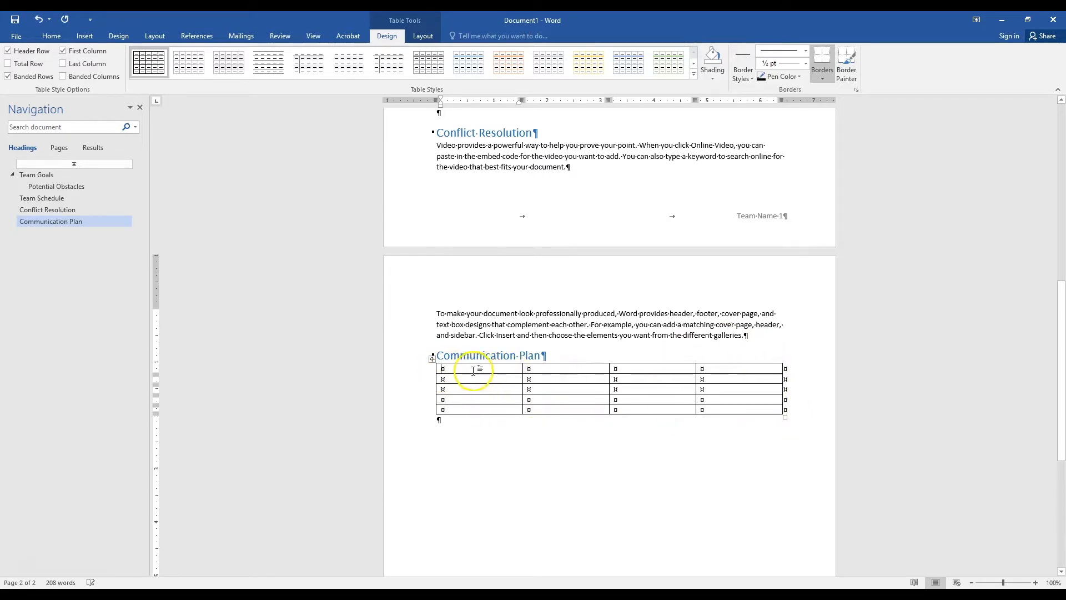
Select the whole Communication Plan table and turn on the display of table gridlines
left_click(433, 360)
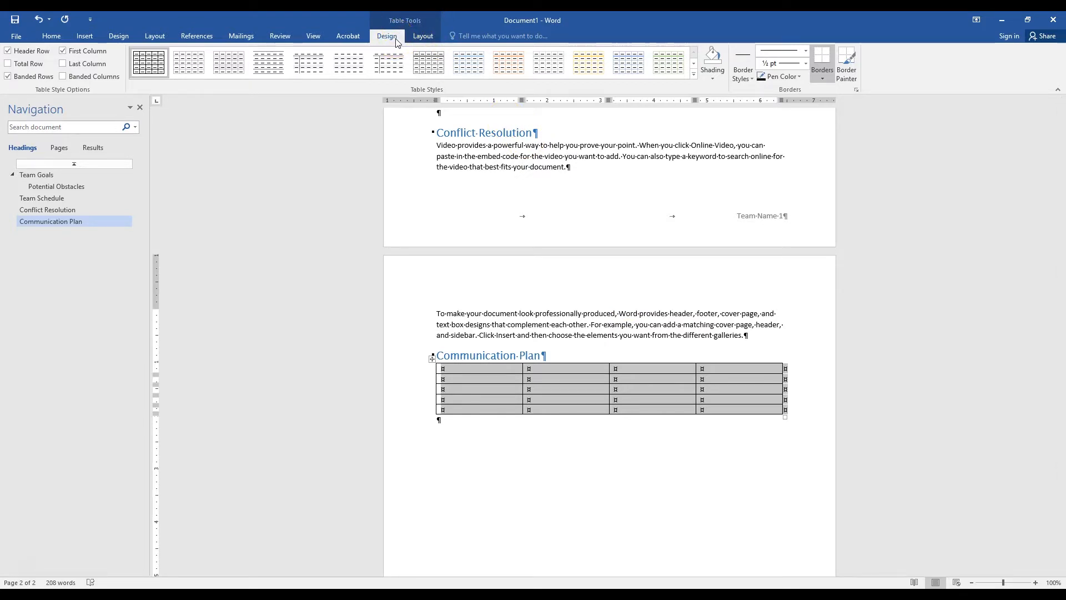
left_click(826, 80)
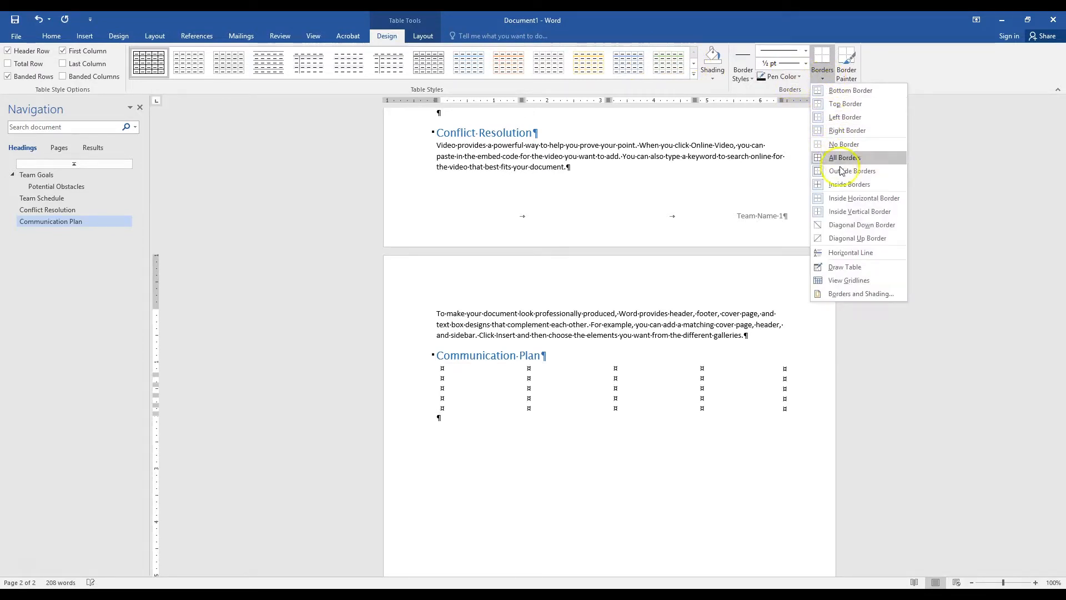
left_click(836, 282)
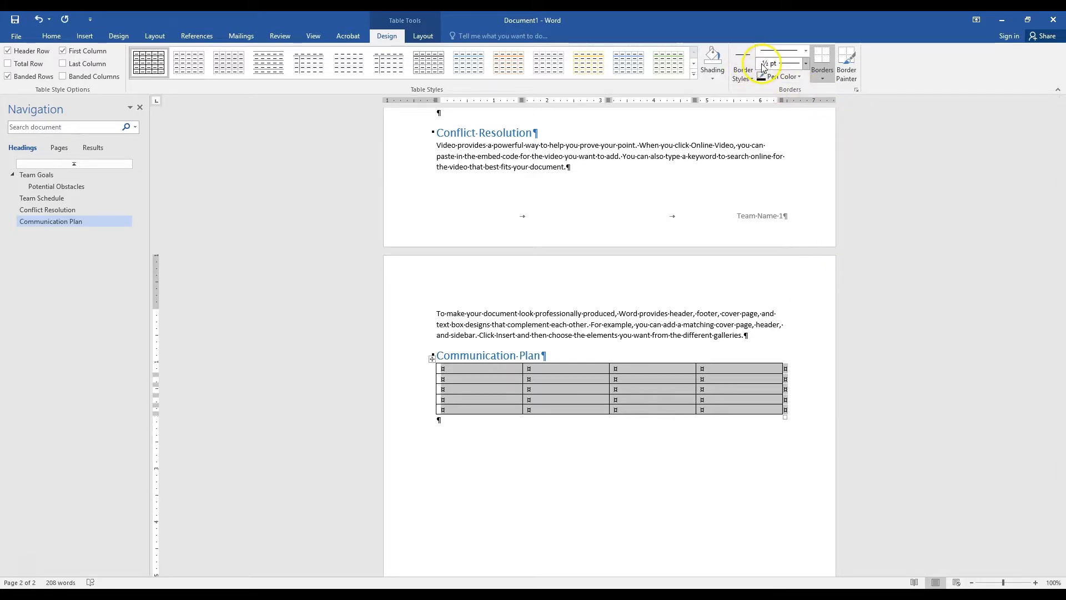
Replace all borders of the selected table with 1 ½ pt inside borders only
left_click(806, 64)
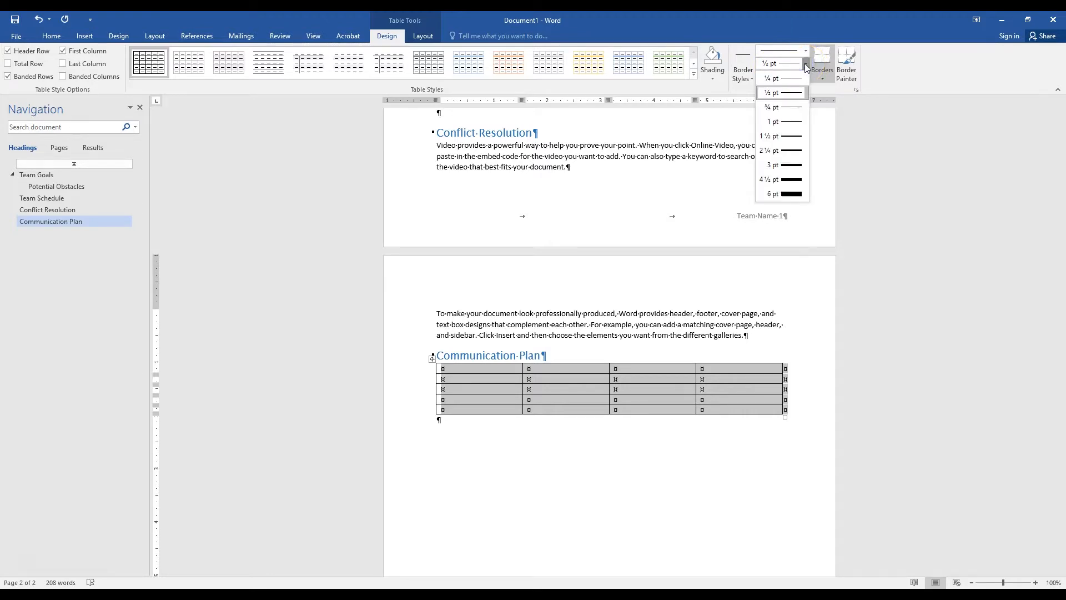
left_click(783, 136)
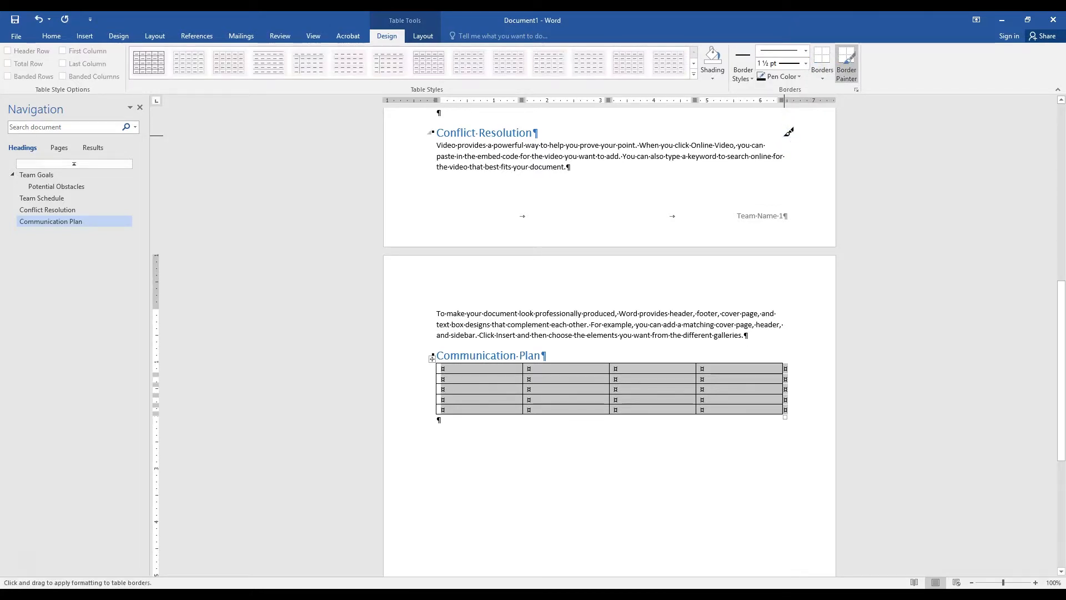
left_click(830, 83)
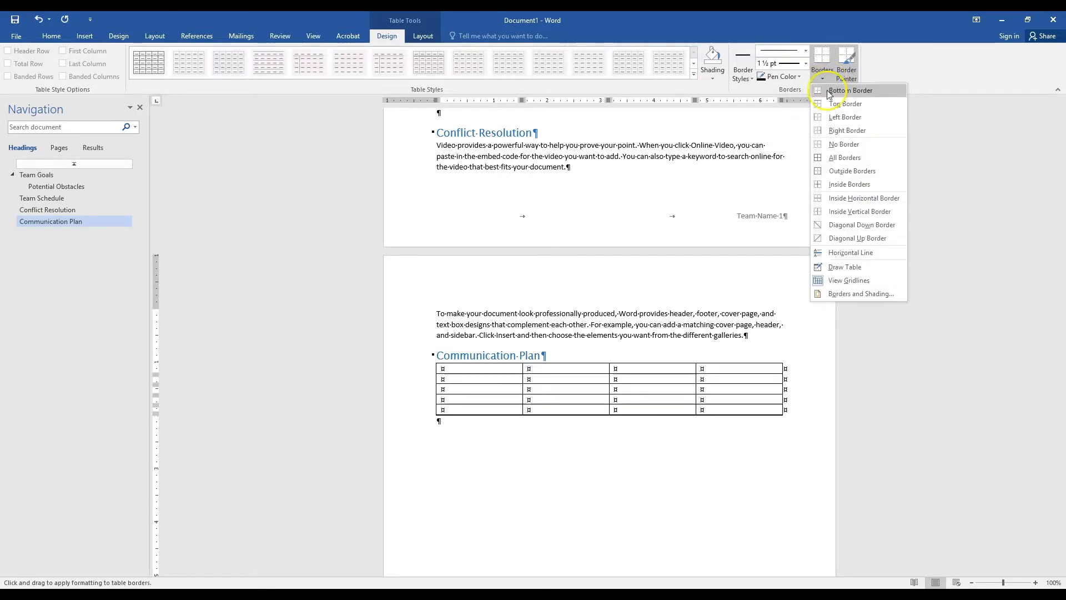
left_click(844, 146)
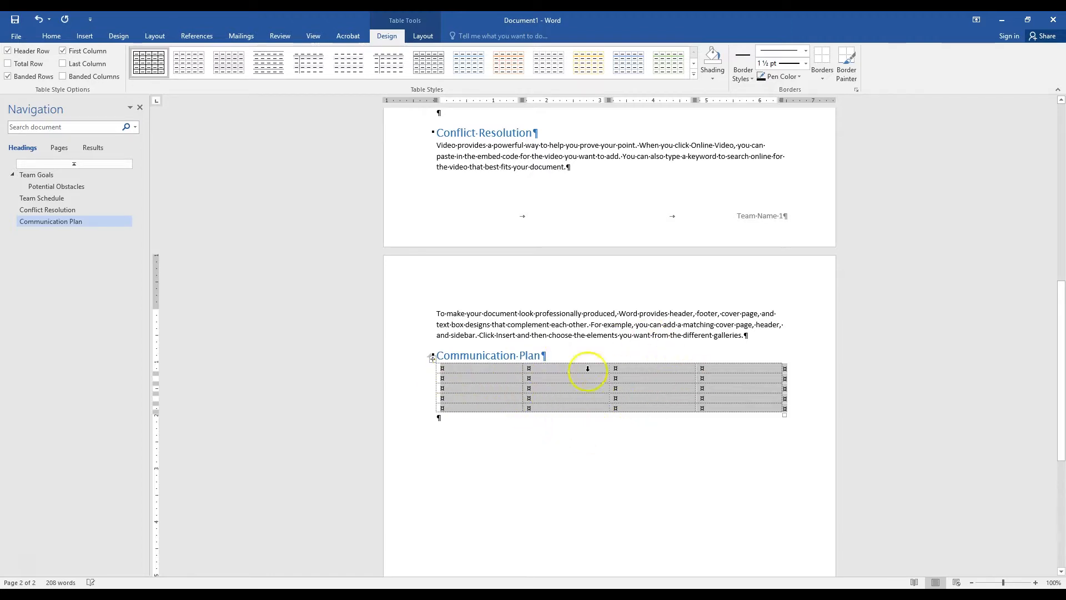
left_click(825, 74)
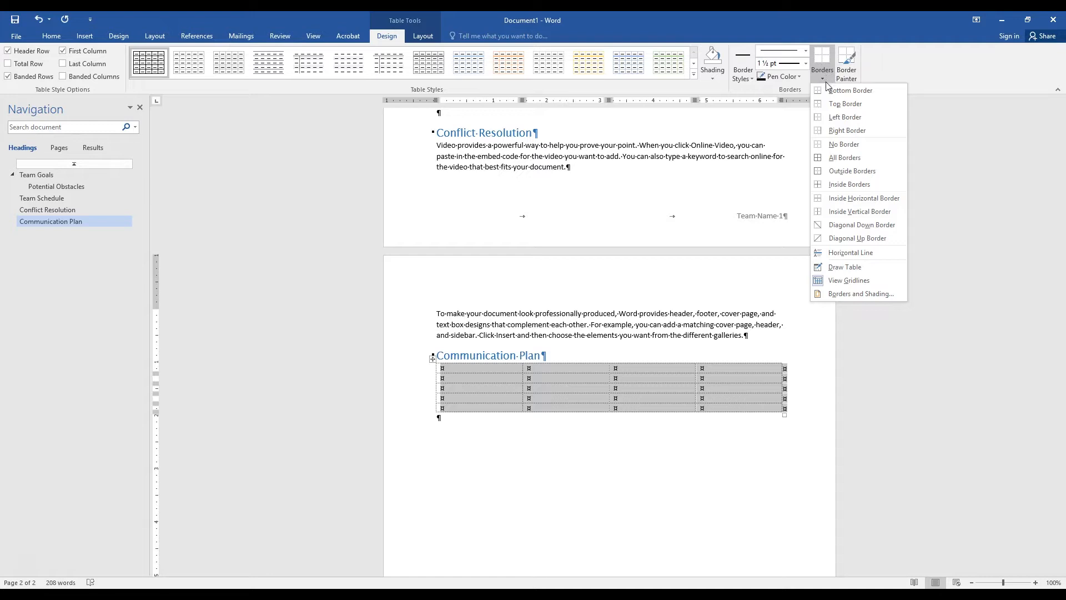
left_click(852, 186)
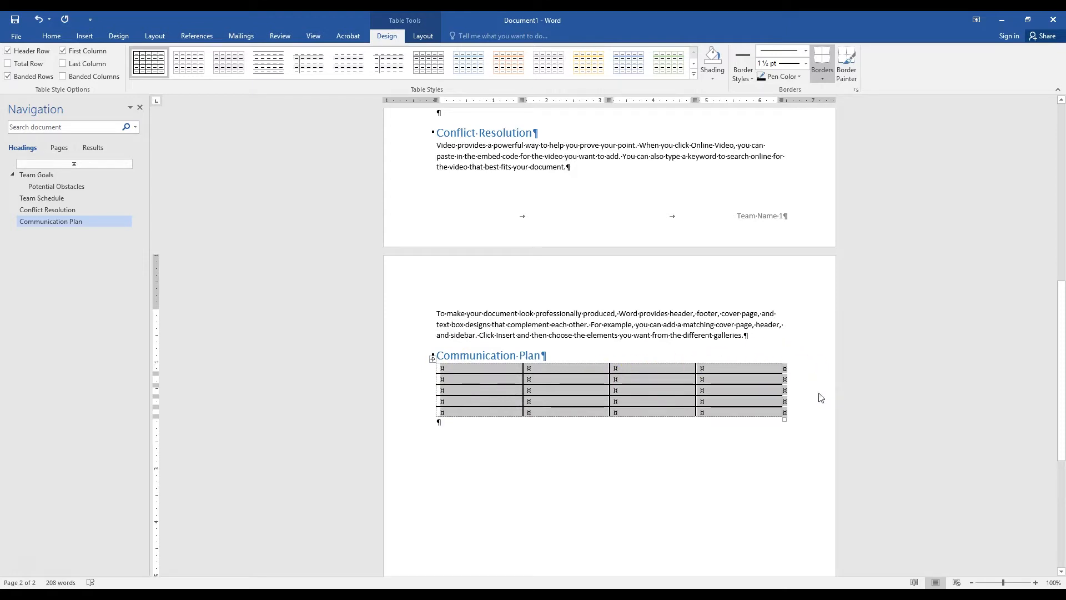
left_click(763, 396)
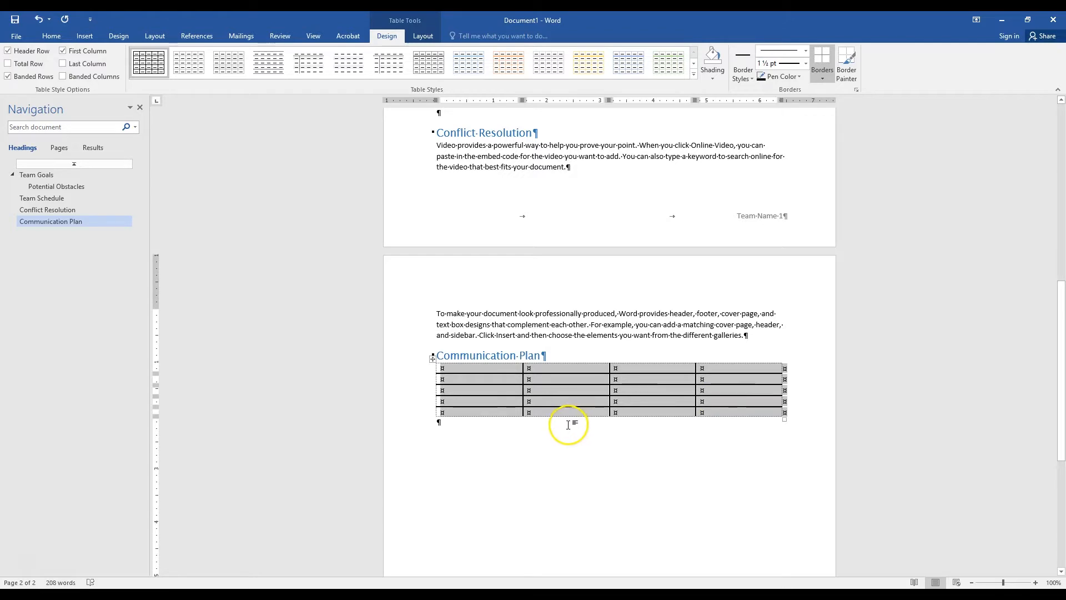
Turn off the display of table gridlines and deselect the table
left_click(822, 80)
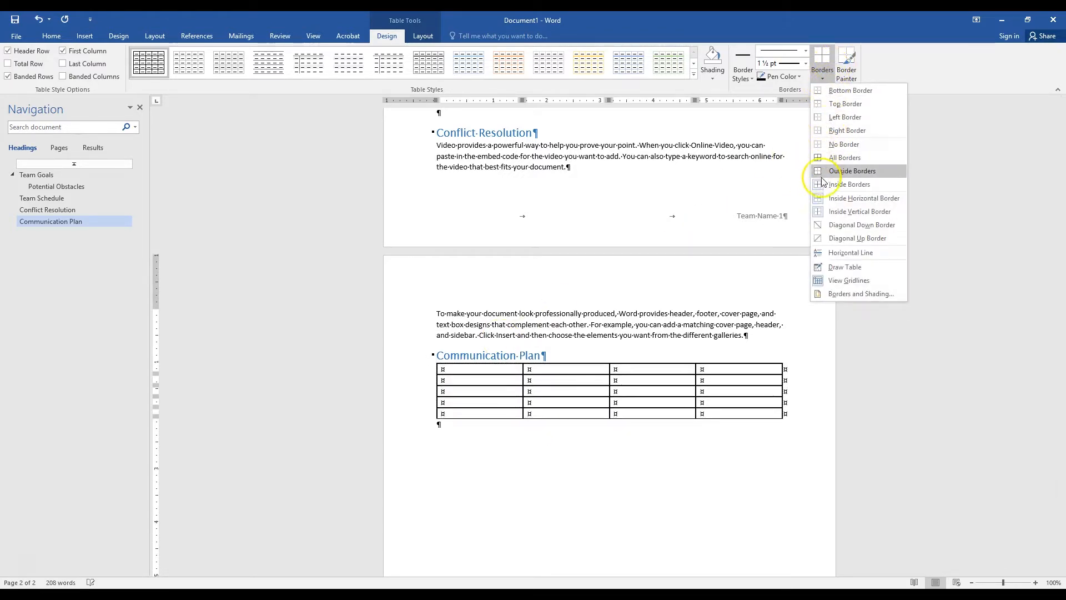
left_click(828, 281)
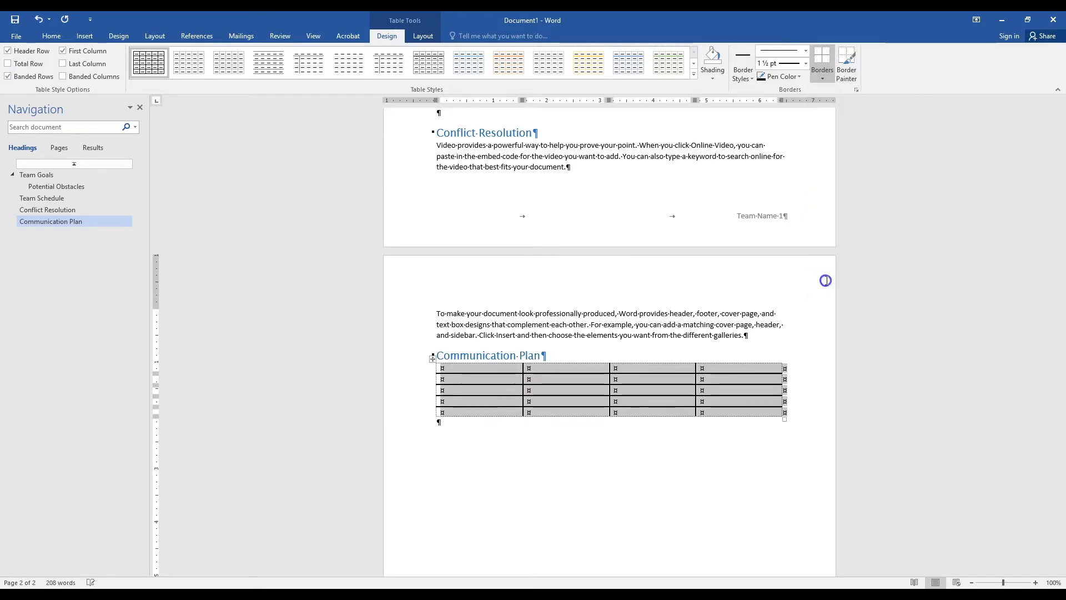
left_click(743, 451)
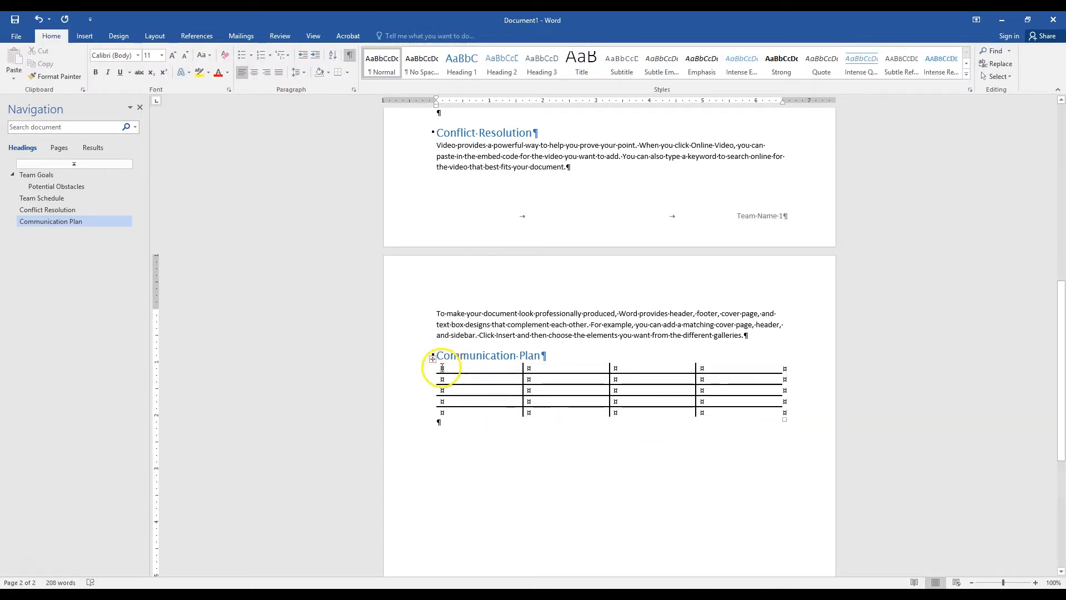
key("ctrl+a")
left_click(524, 369)
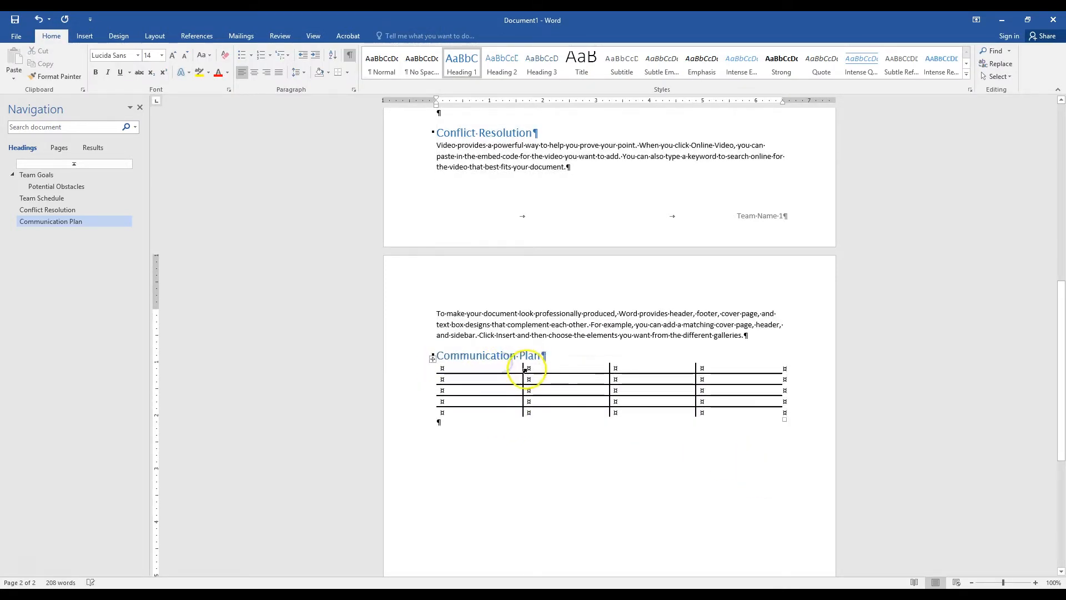
key("ctrl+a")
right_click(541, 371)
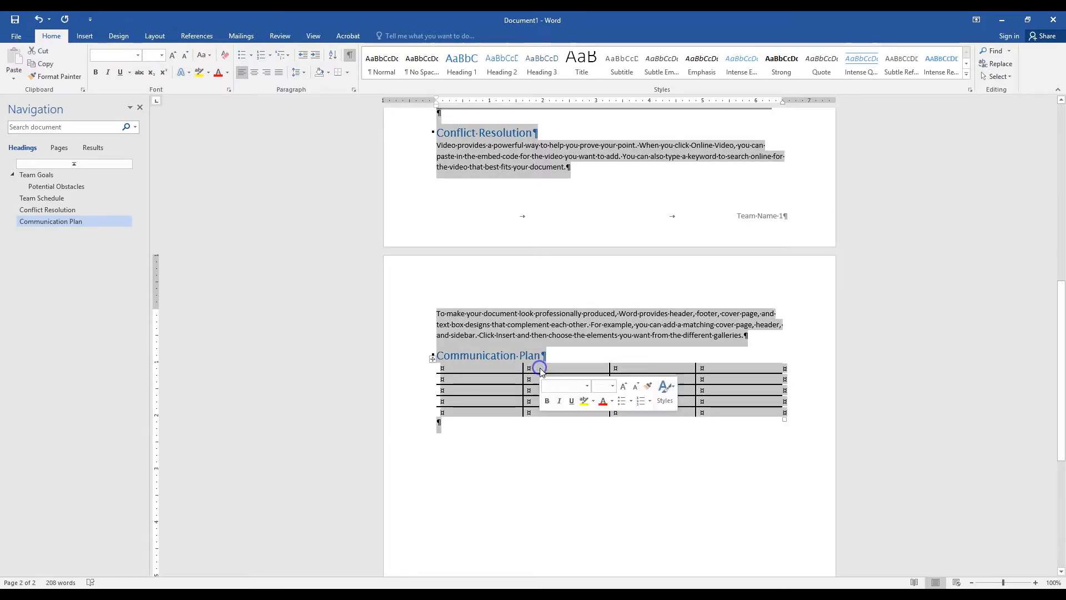
left_click(541, 369)
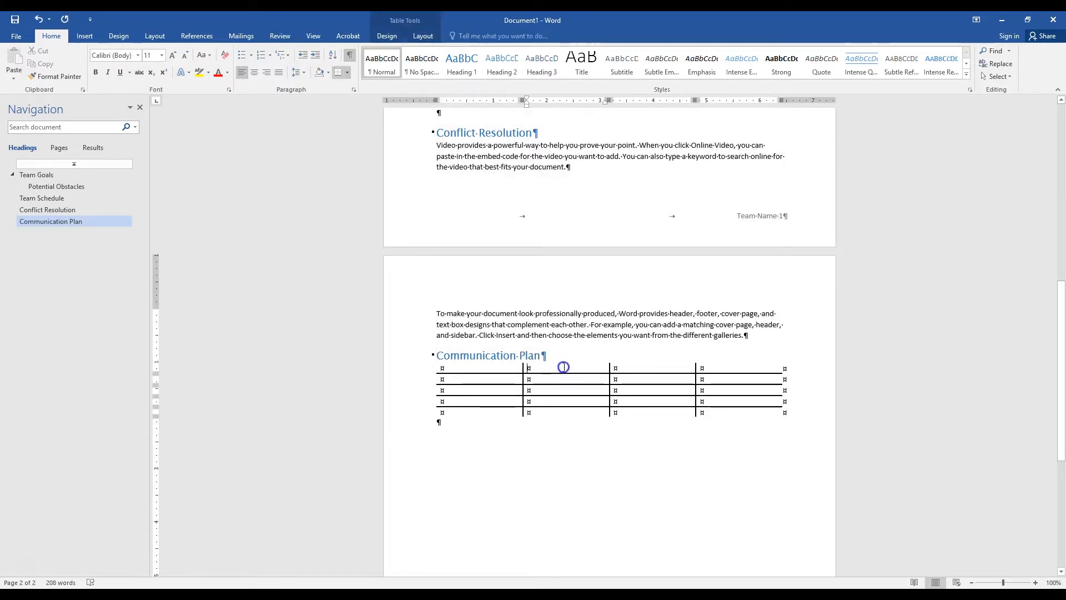
left_click_drag(564, 366, 718, 366)
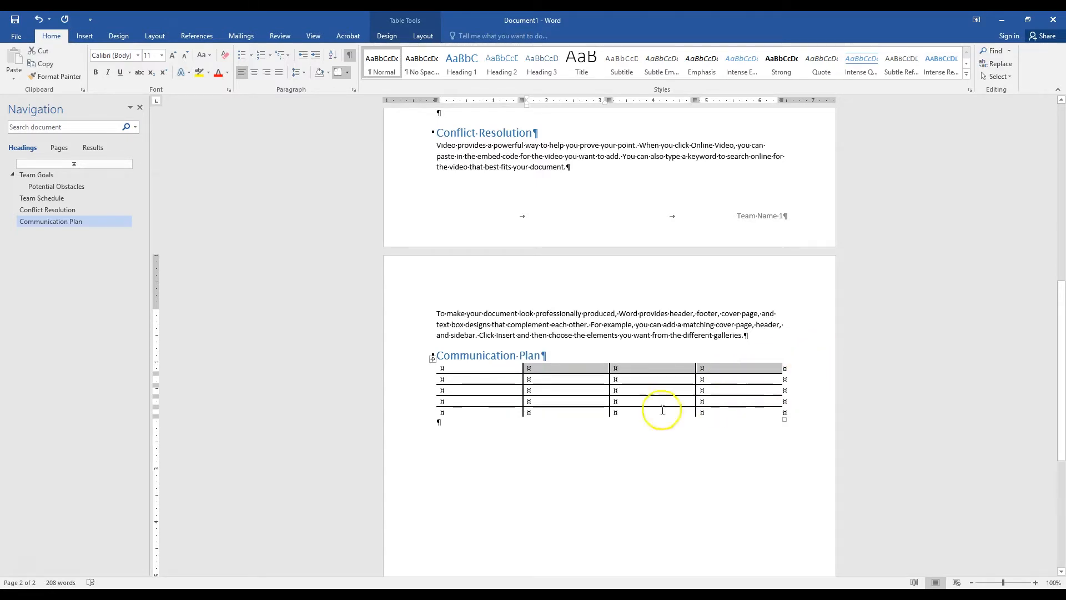
left_click(449, 378)
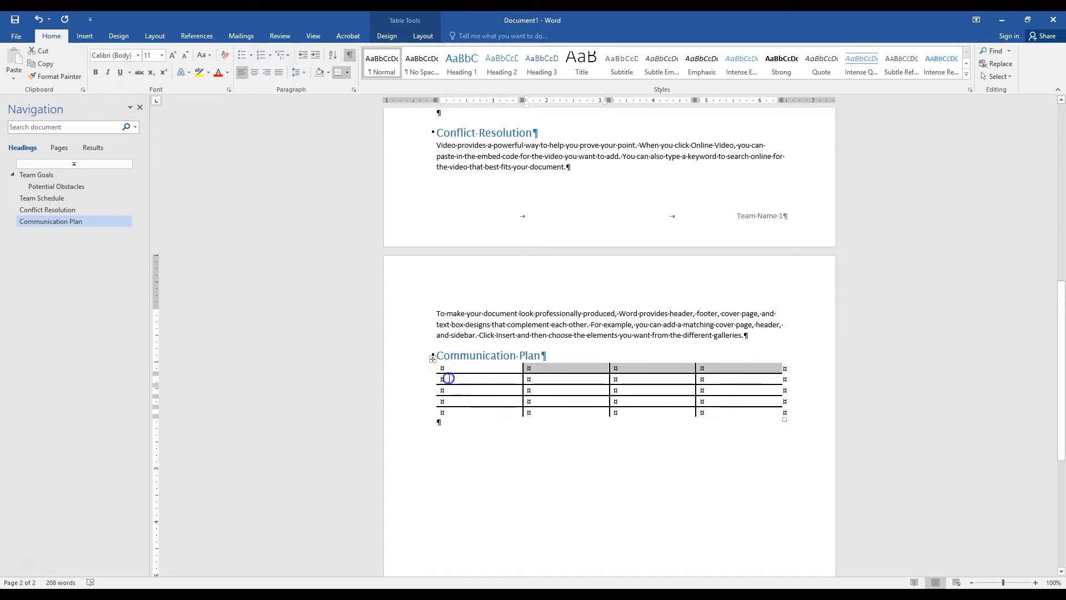
left_click_drag(450, 384, 449, 417)
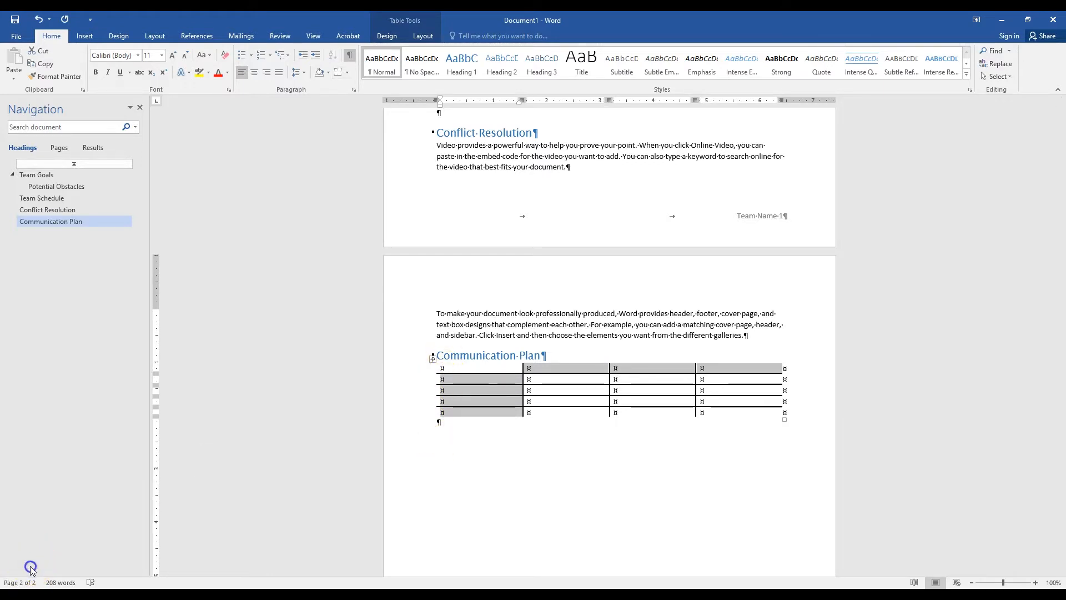
left_click(262, 474)
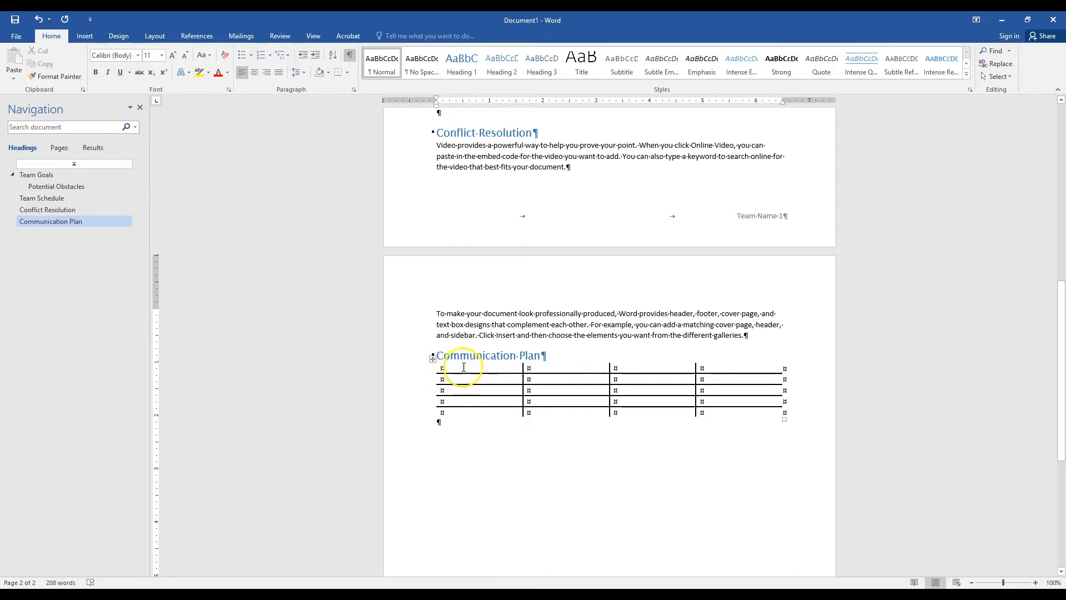
Bold the first-column cells below the header row together with the three header cells of the Communication Plan table, leaving out the corner cell
left_click_drag(444, 379, 444, 417)
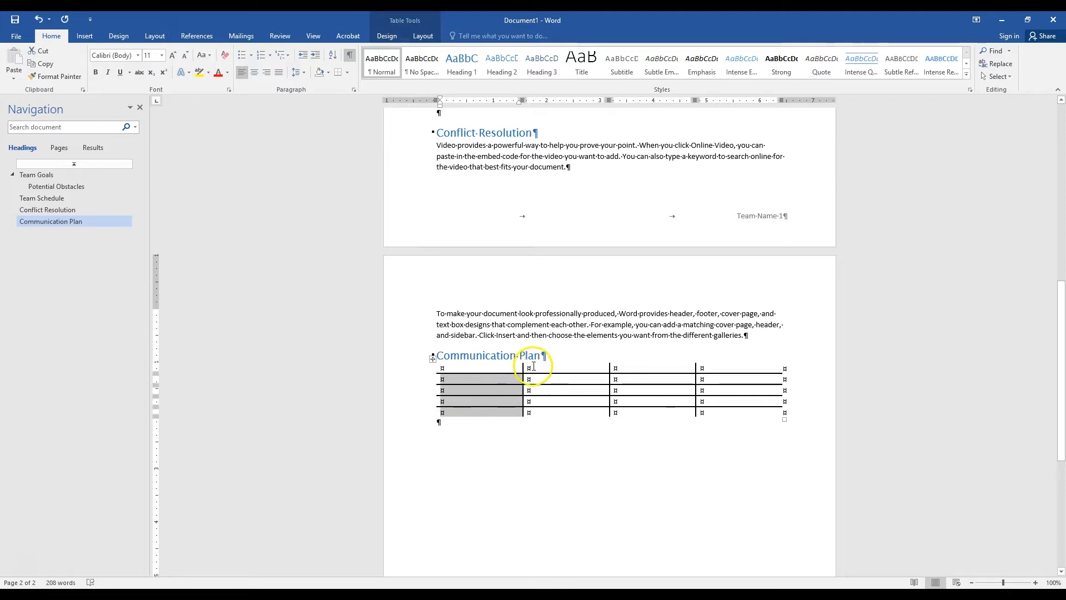
left_click_drag(526, 368, 720, 369)
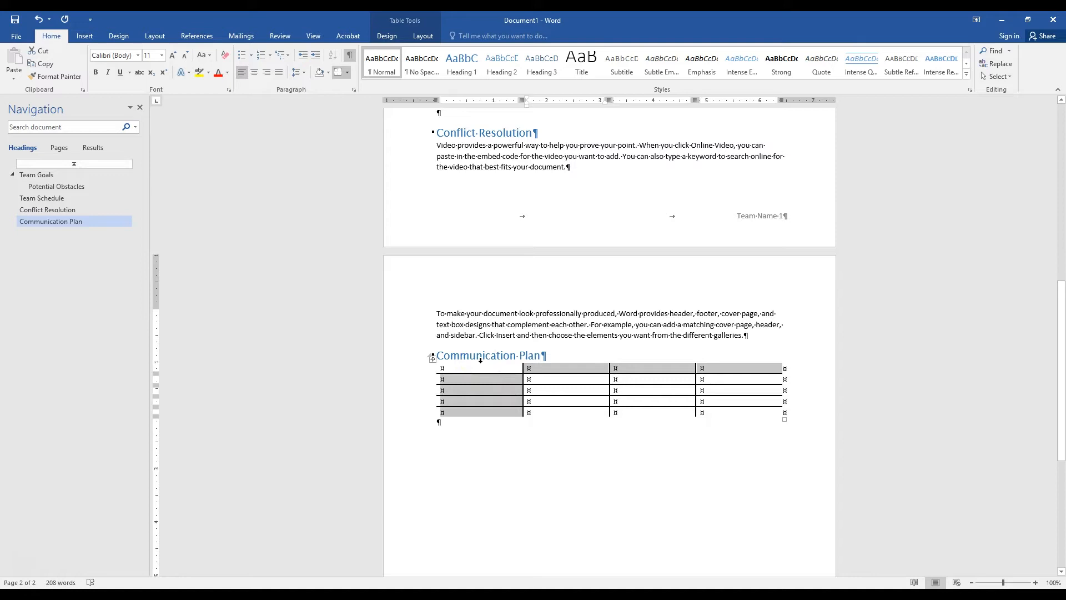
left_click(95, 73)
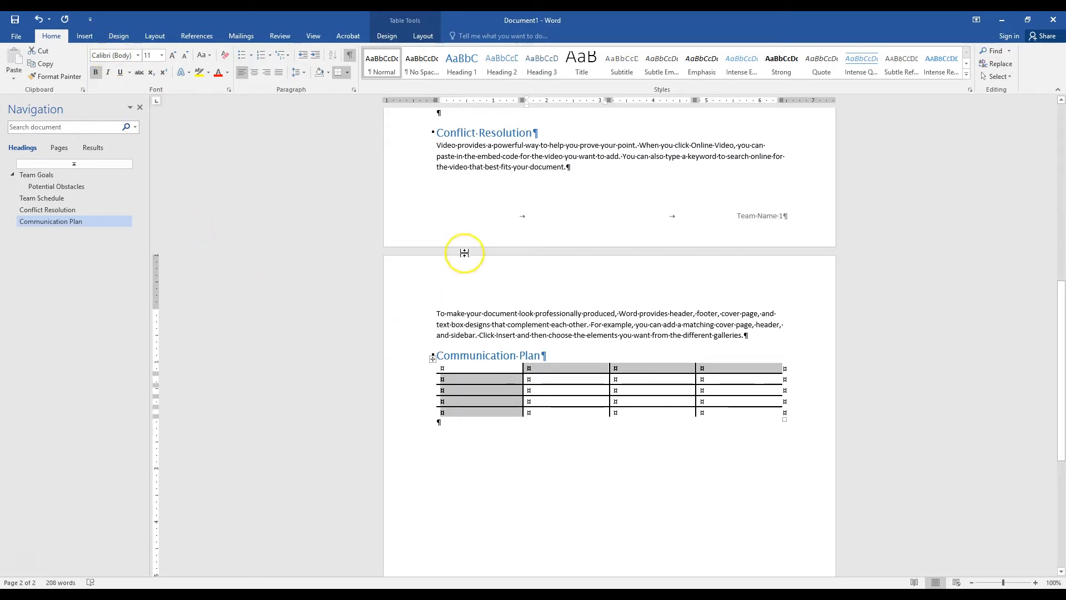
Shade the selected header-row and first-column cells with the lightest blue theme color and deselect them
left_click(392, 35)
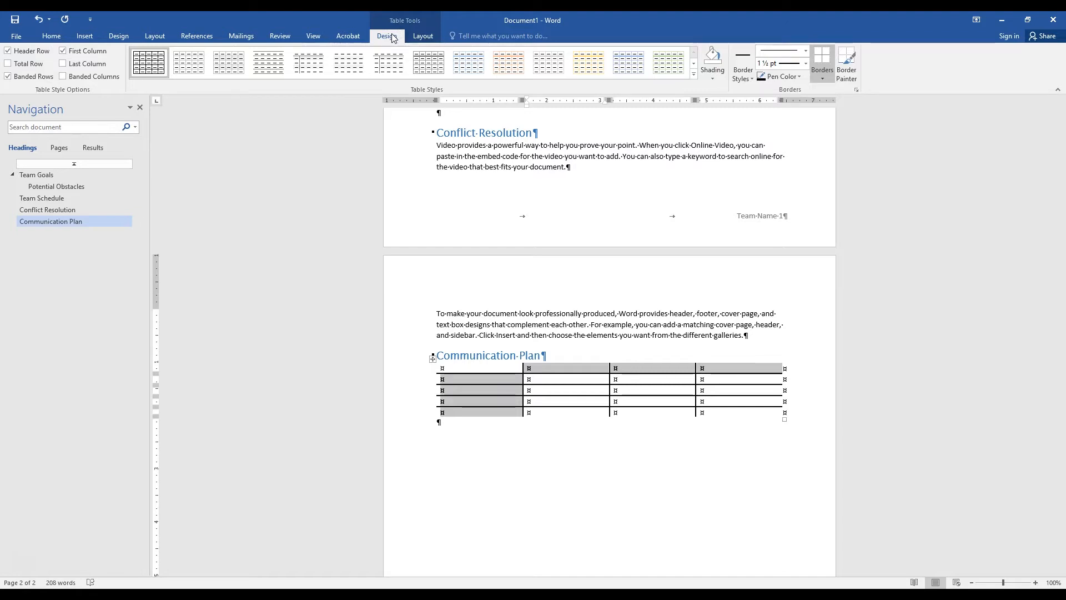
left_click(722, 75)
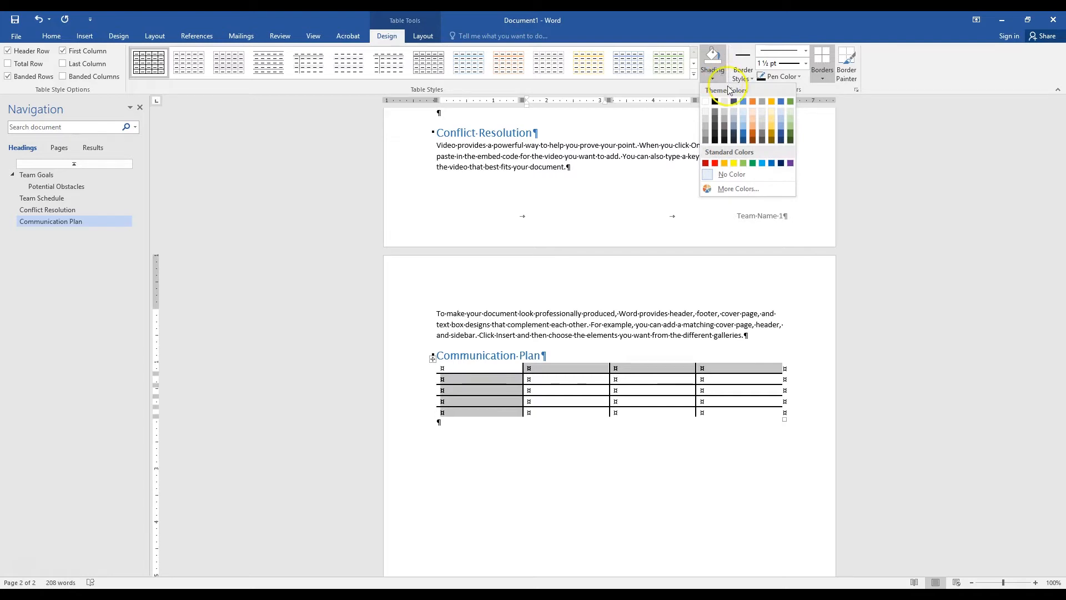
left_click(739, 174)
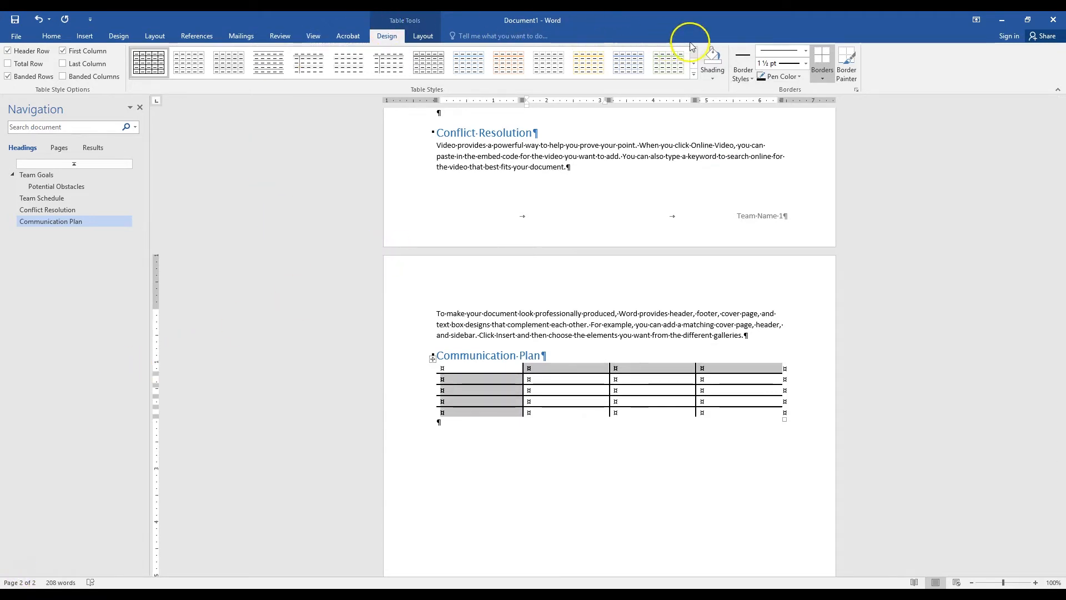
left_click(722, 78)
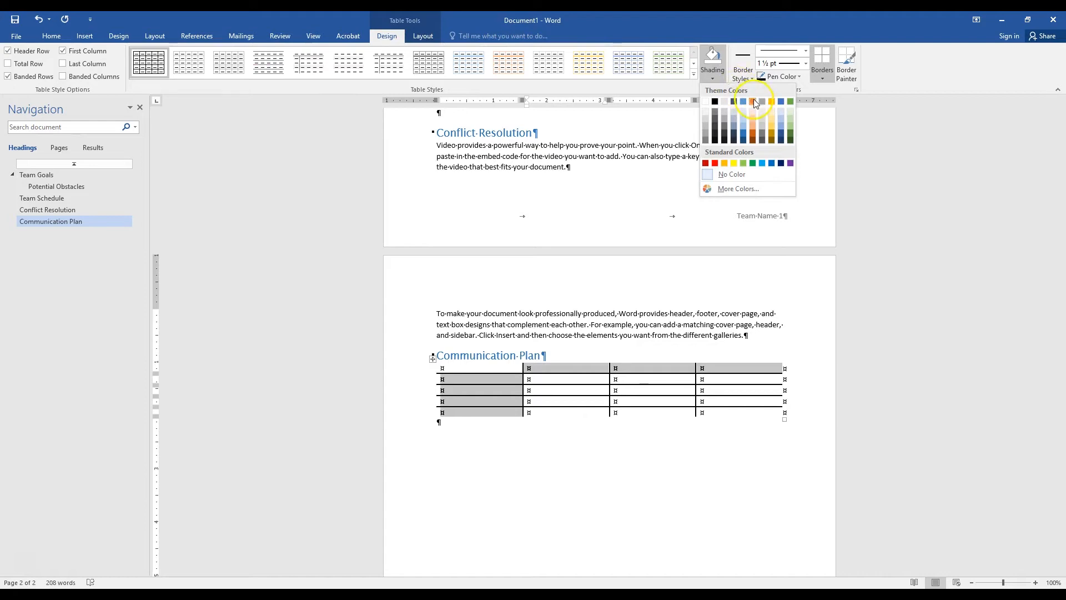
left_click(743, 112)
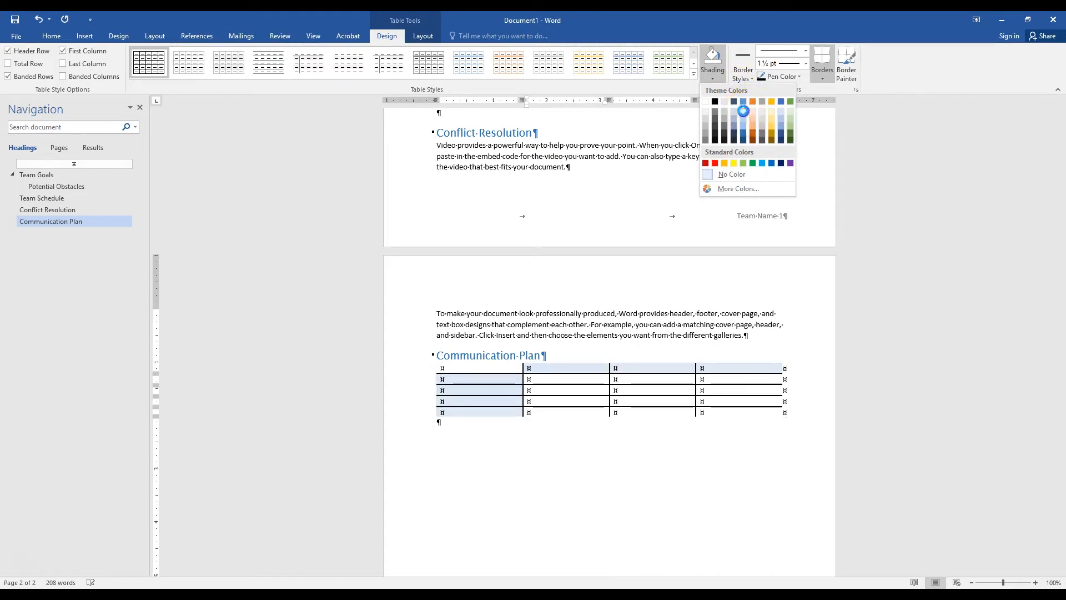
left_click(761, 114)
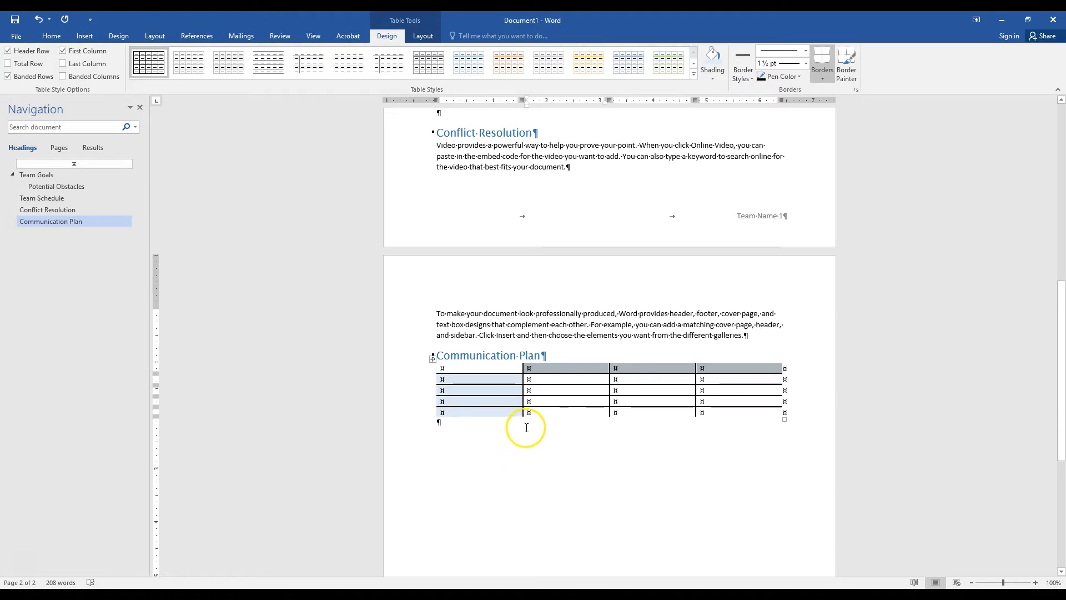
left_click(567, 370)
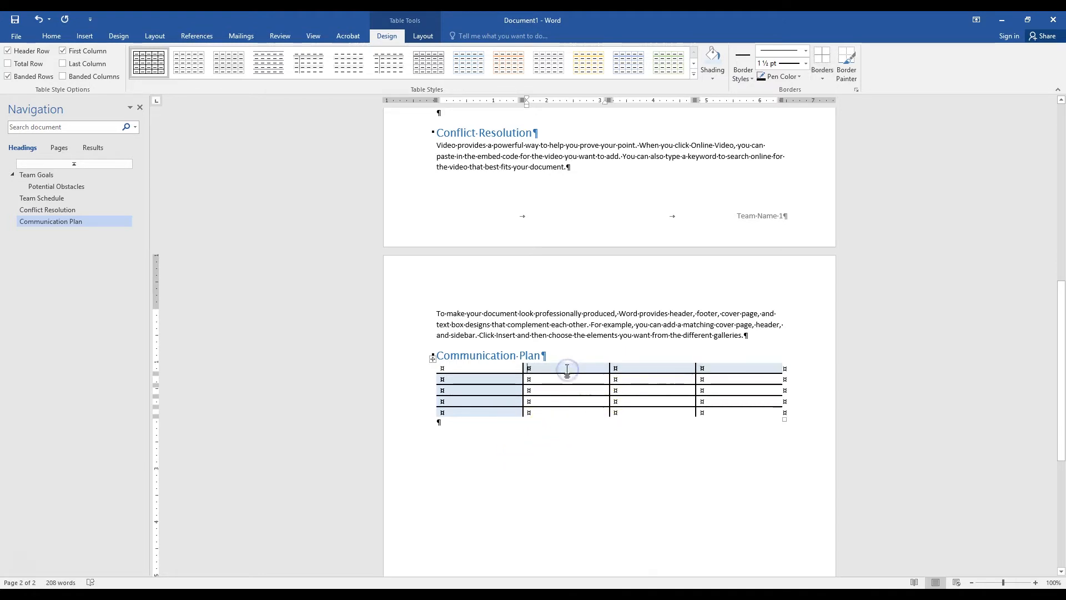
Label the table rows below the header Individual, Group, Simple and Complex in the first column
left_click(482, 380)
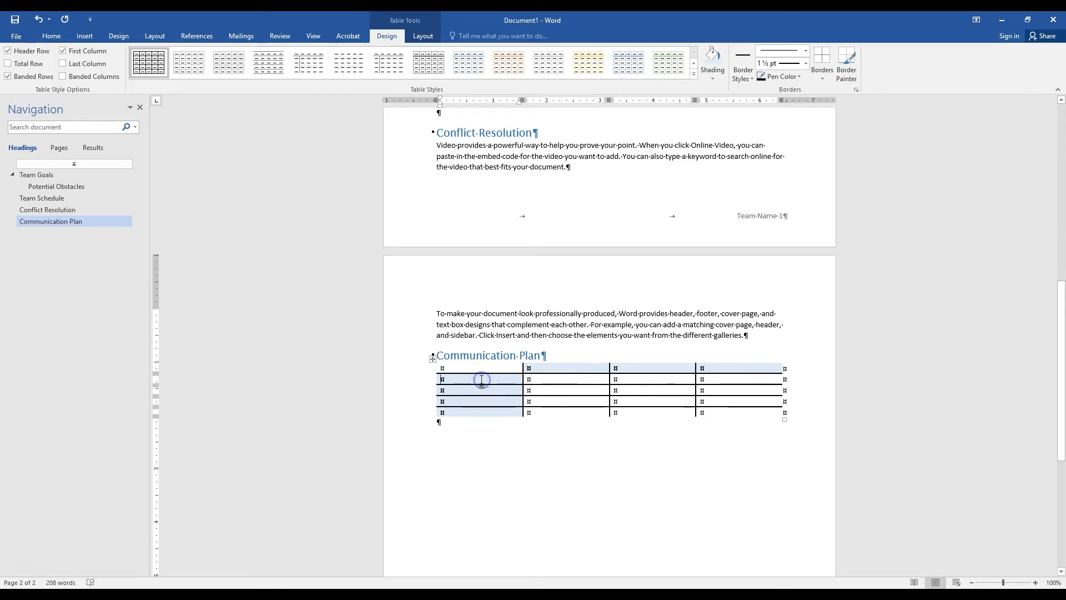
type("Indiv")
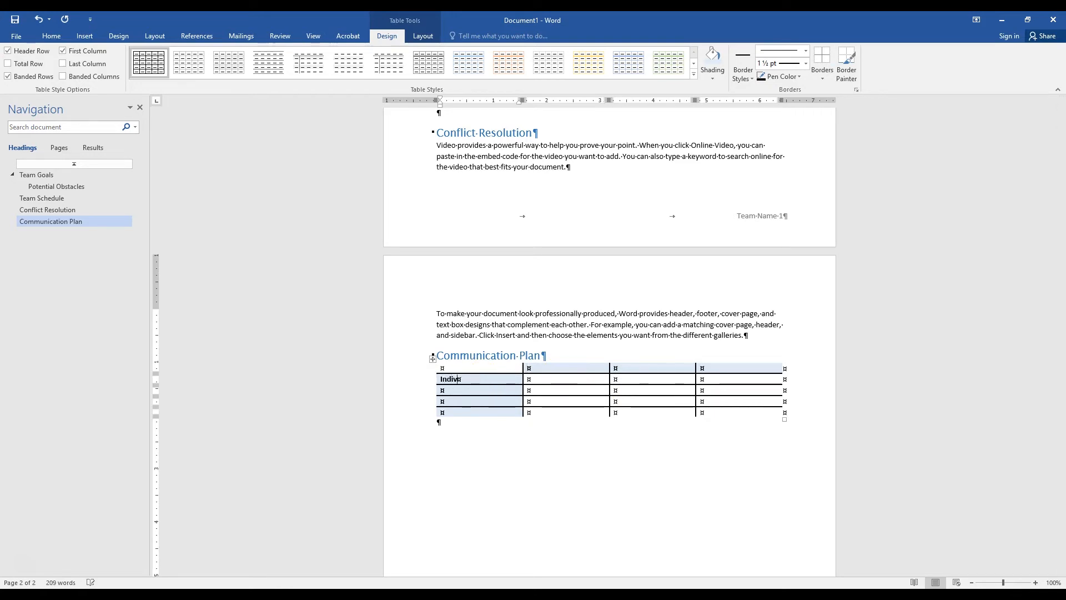
type("idual")
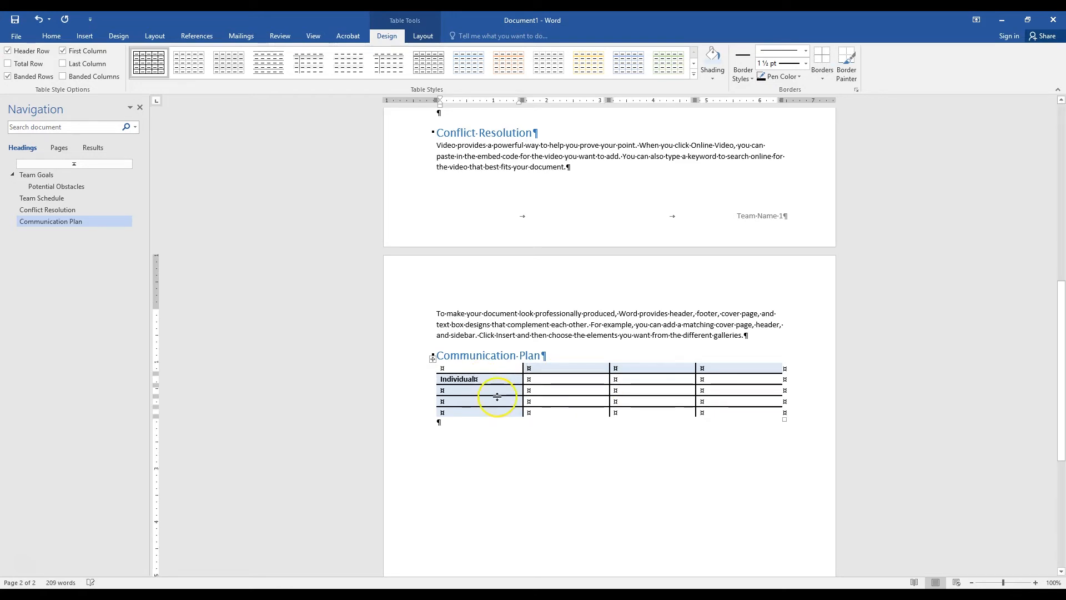
left_click(471, 388)
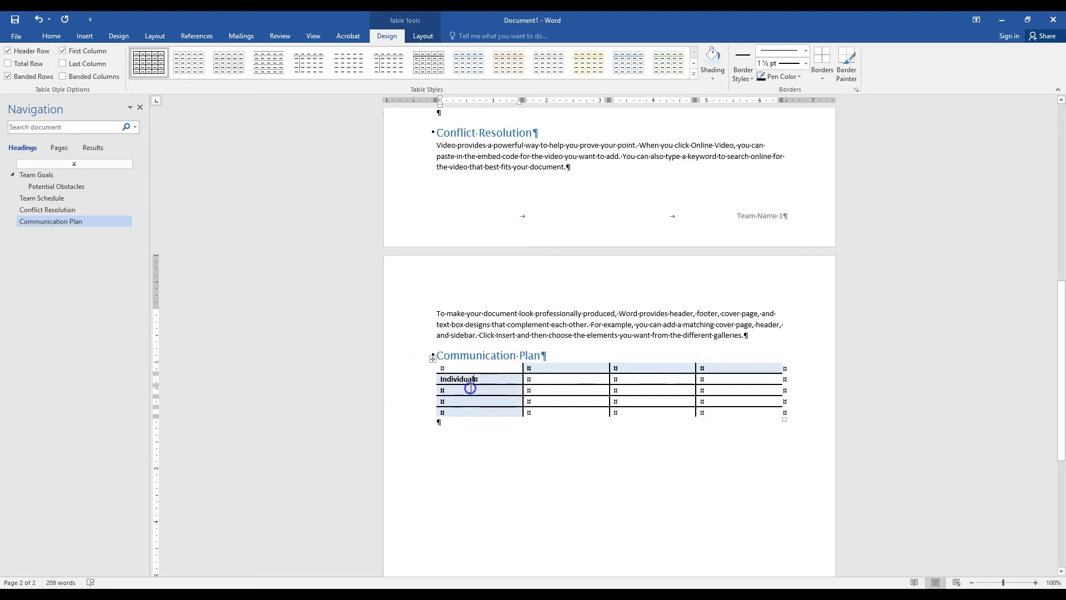
type("Group")
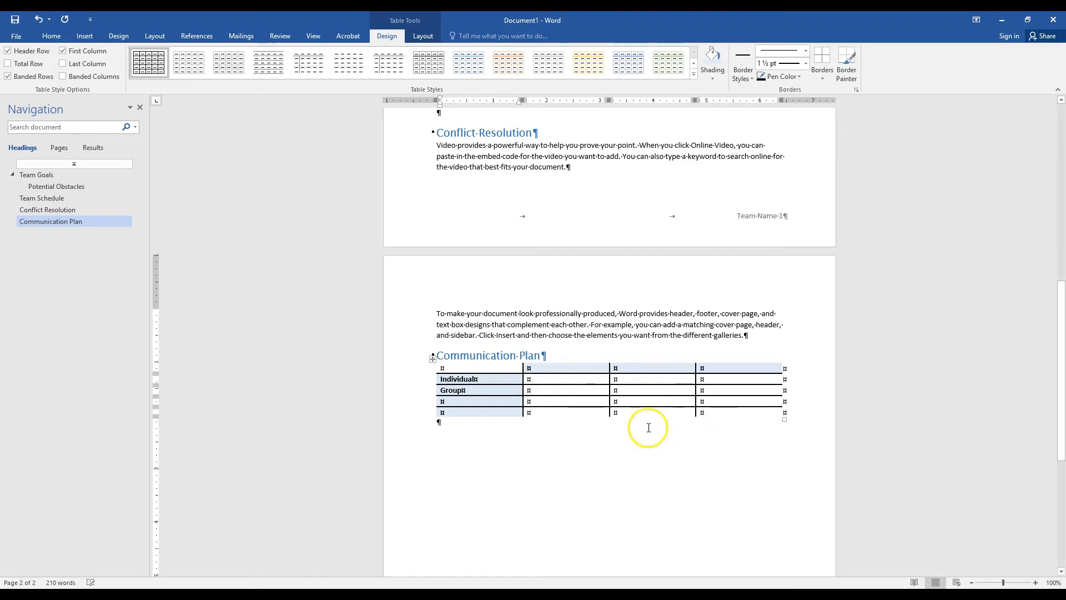
left_click(457, 400)
type("Simple")
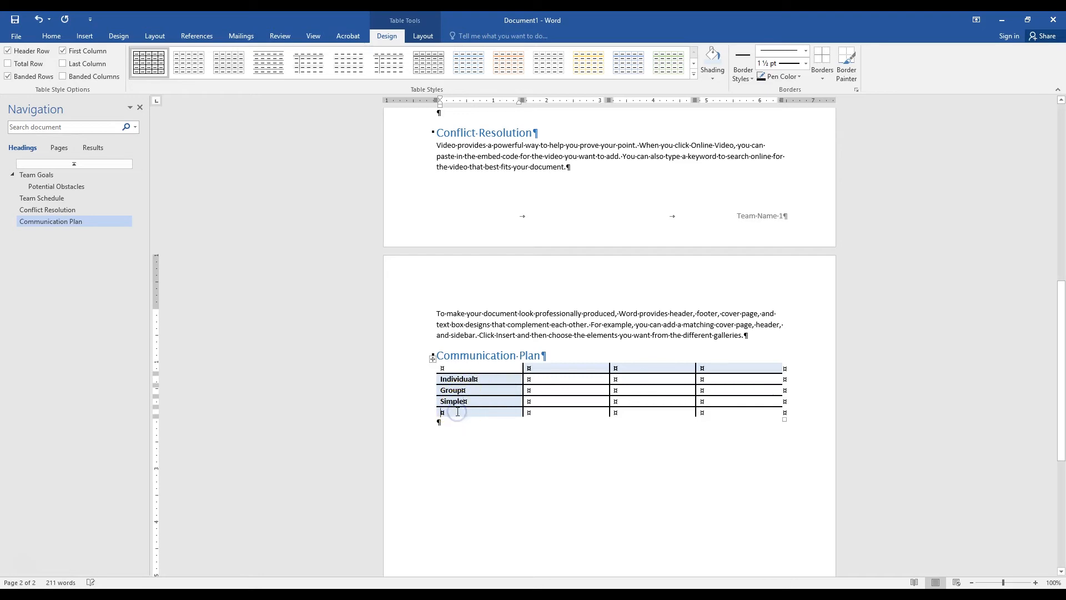
left_click(457, 411)
type("Complex")
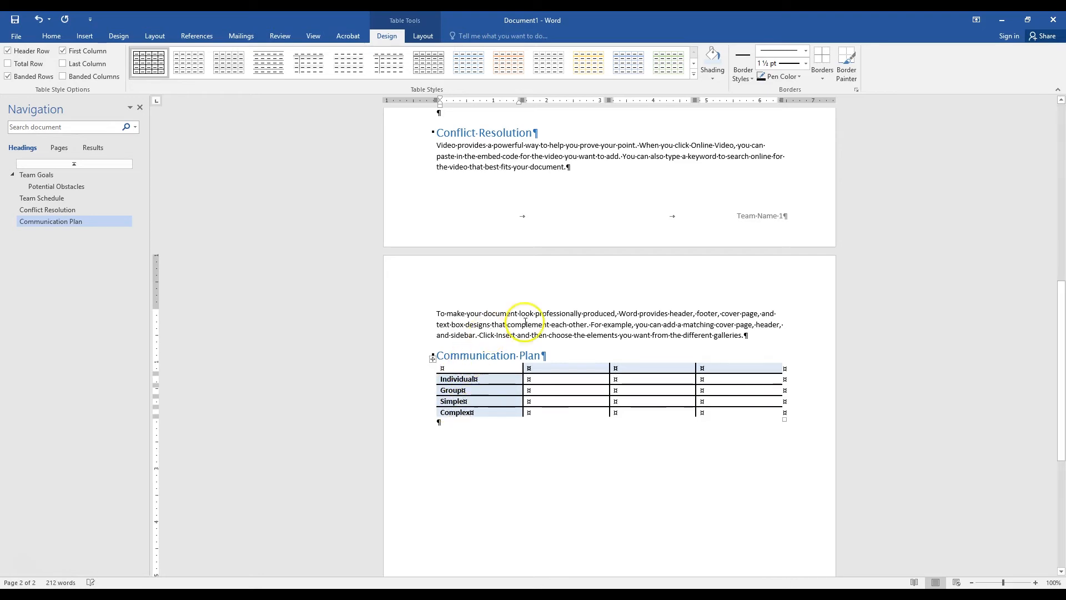
Enter the column headings Urgent, Important and Low Priority in the header row's second to fourth cells
left_click(562, 367)
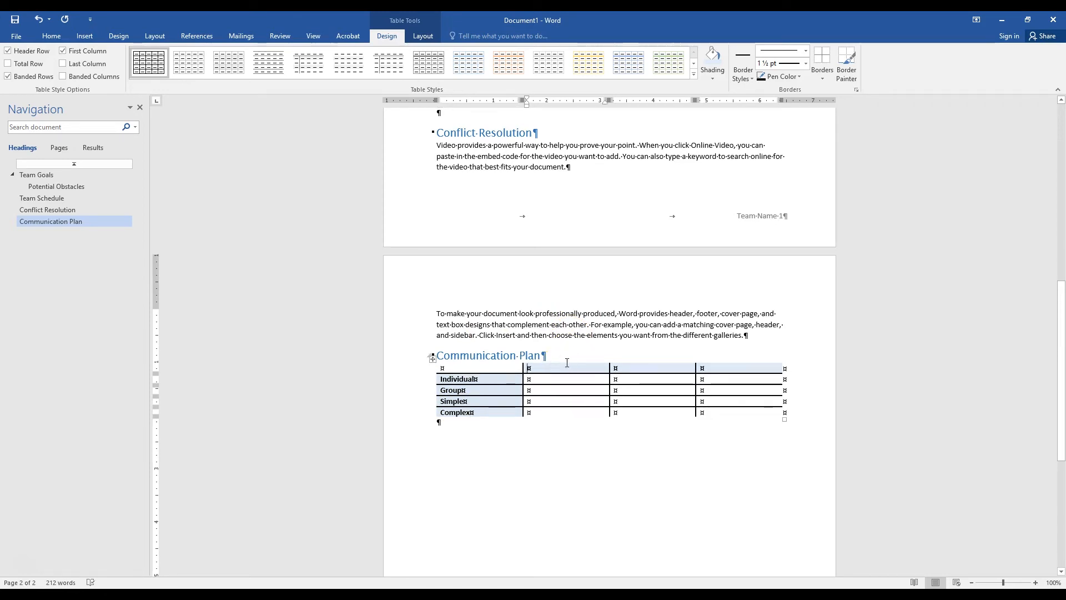
type("Urgent")
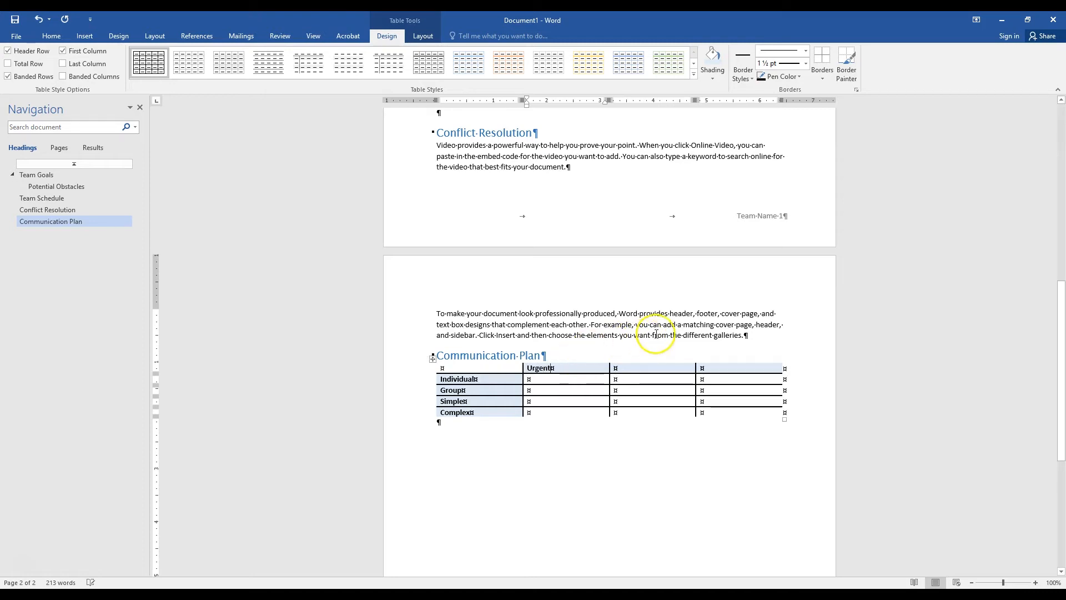
left_click(642, 369)
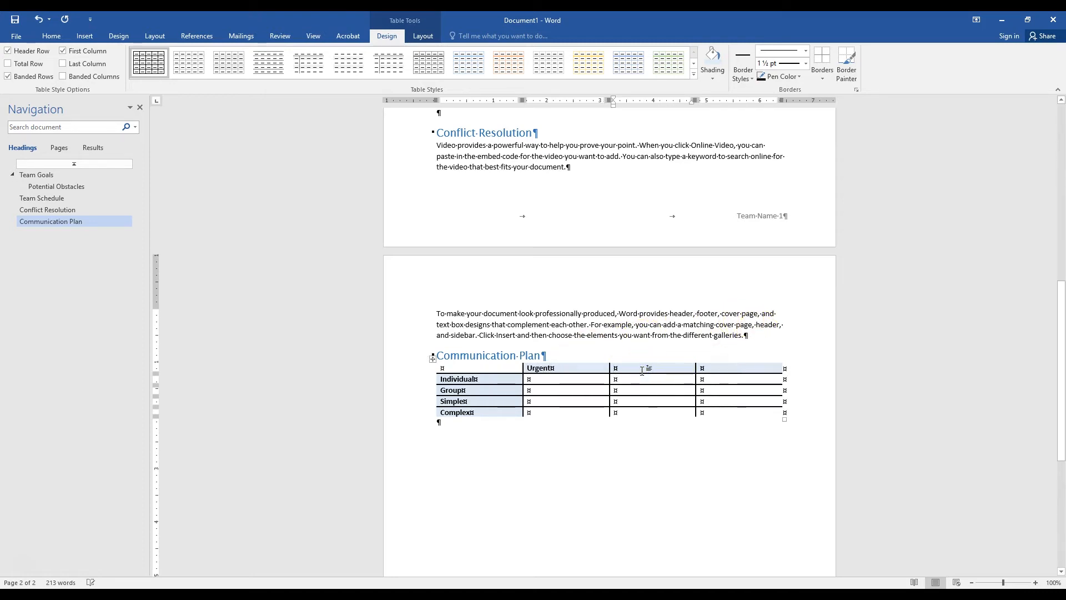
type("Important")
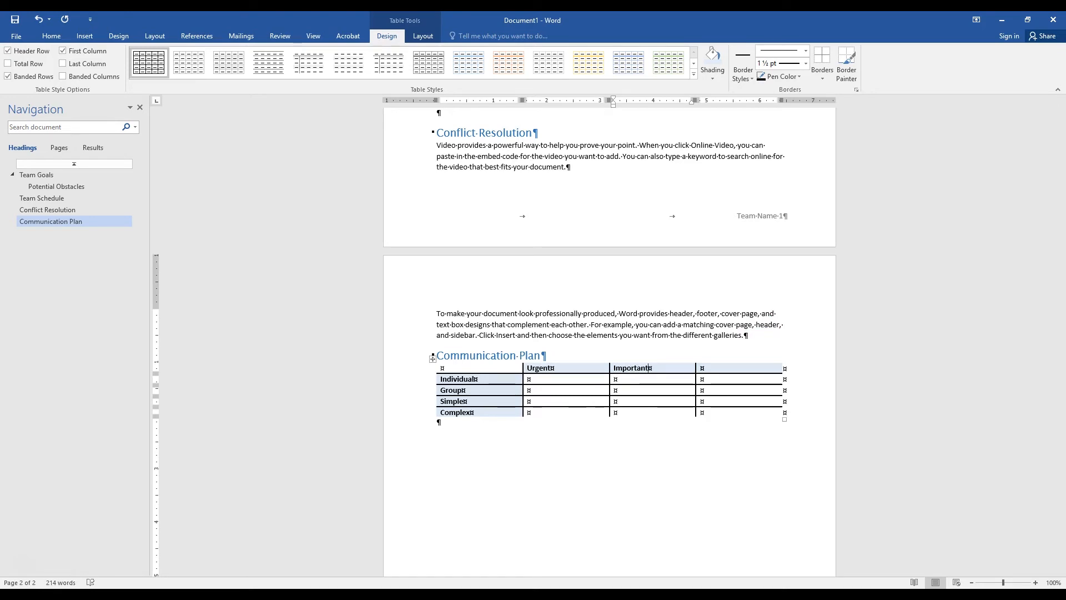
left_click(721, 370)
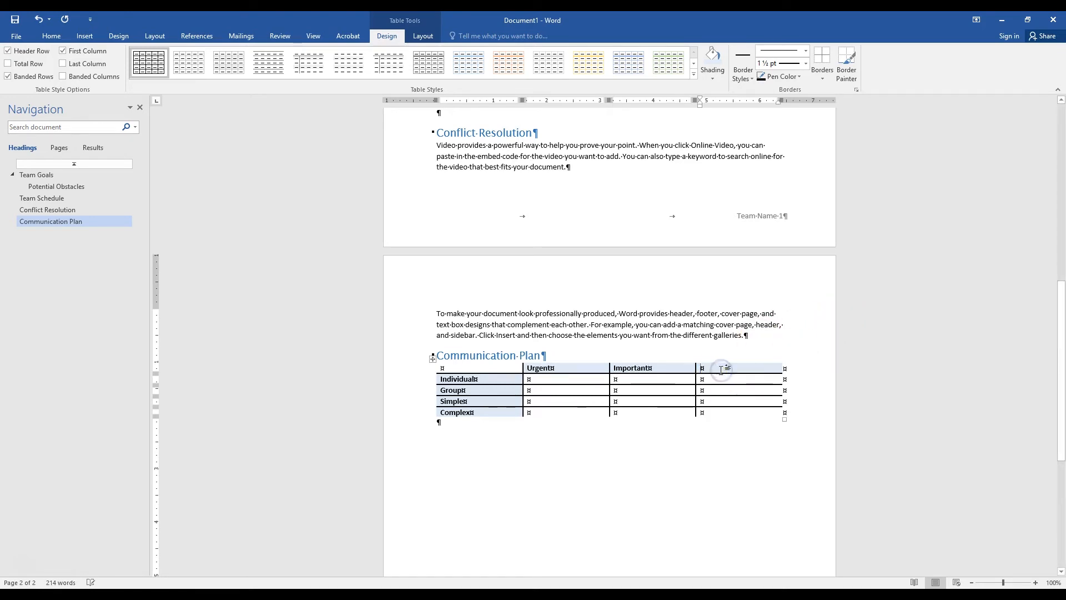
type("Low")
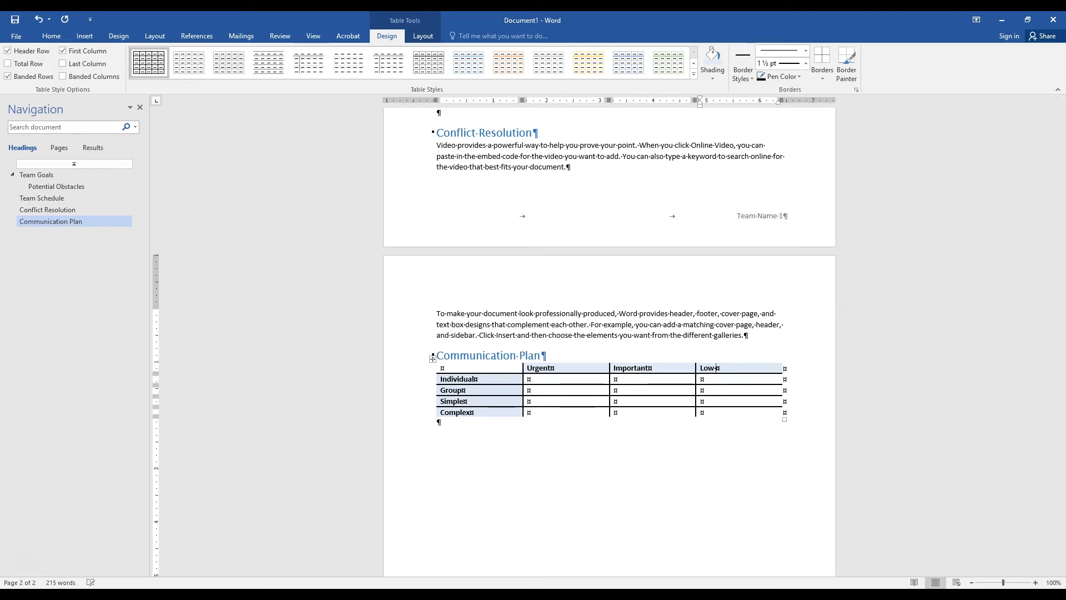
type(" Priority")
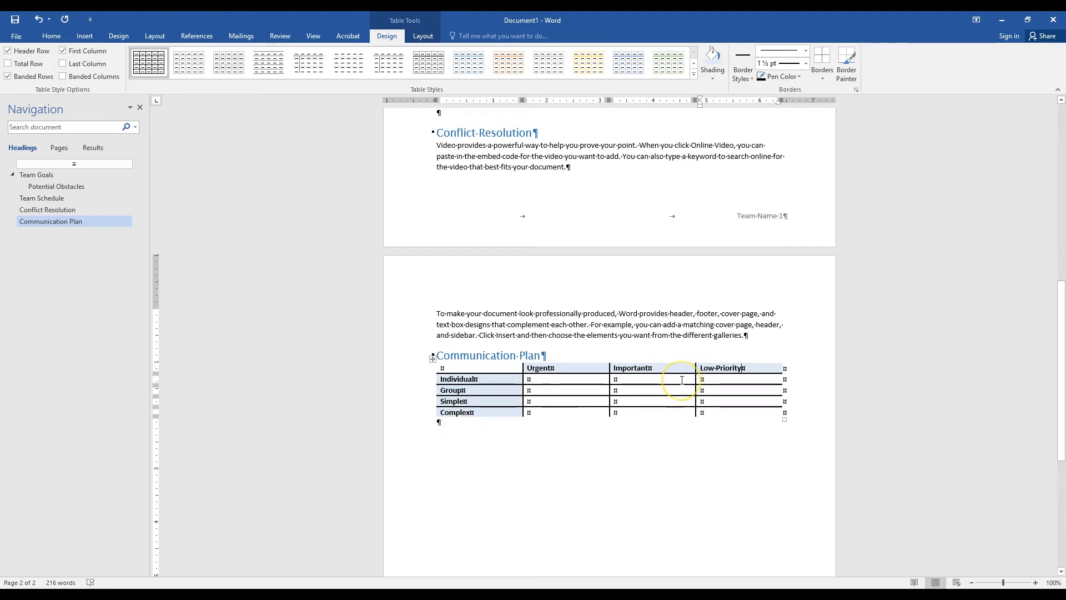
Save the finished document to the Desktop as a Word Document named Team Charter
scroll(635, 429, "up", 12)
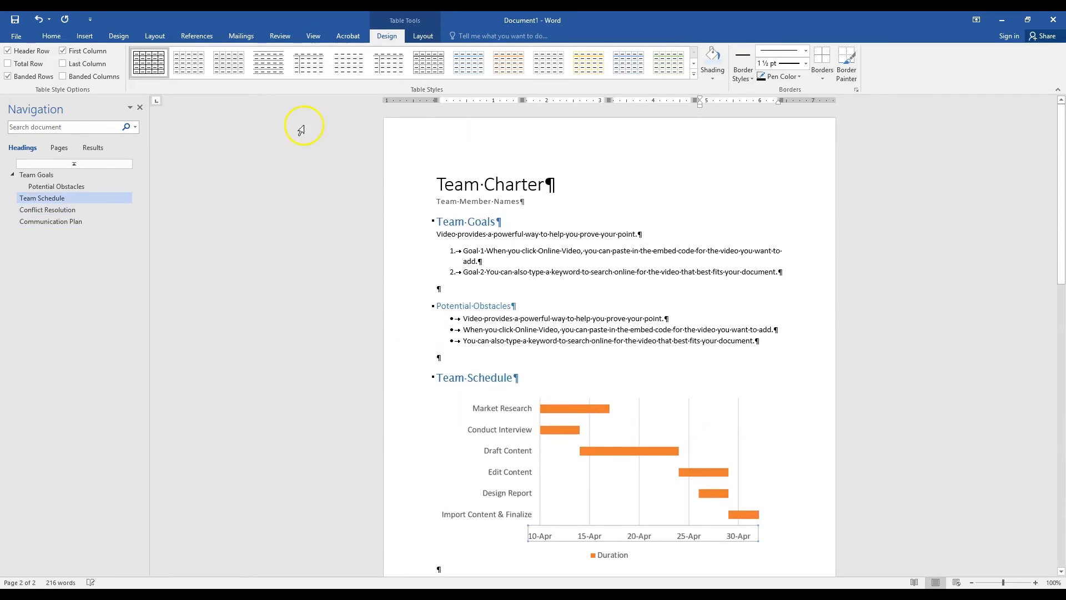
scroll(552, 459, "down", 5)
scroll(561, 471, "down", 5)
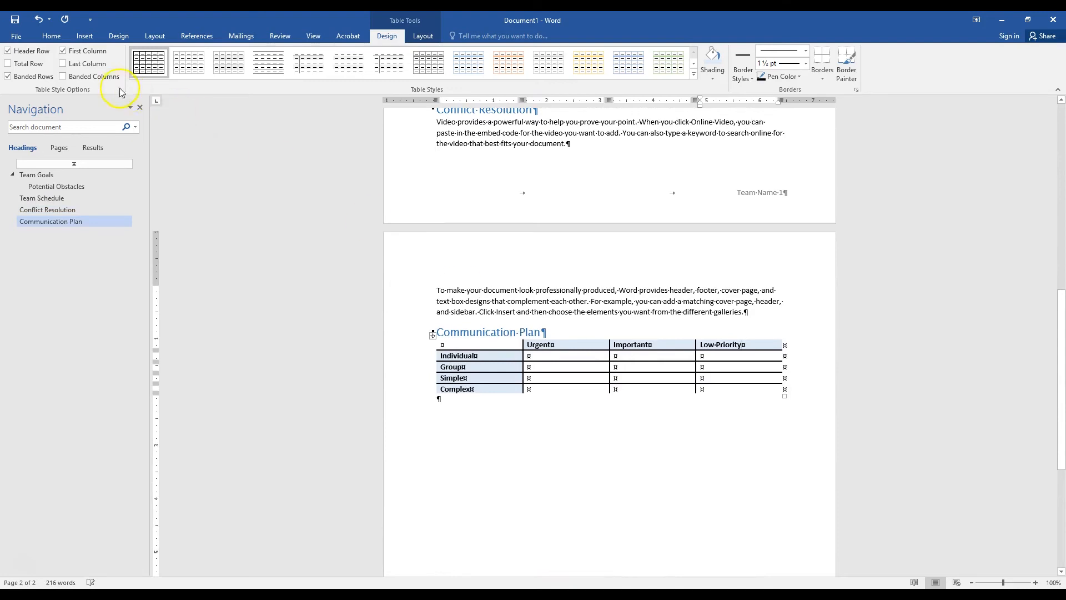
left_click(15, 37)
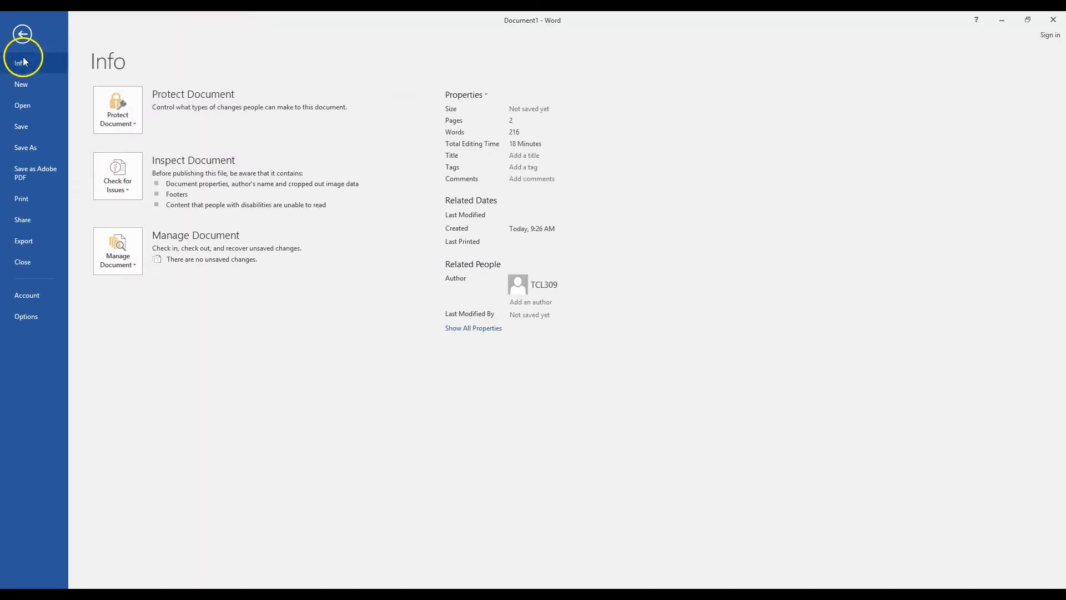
left_click(25, 148)
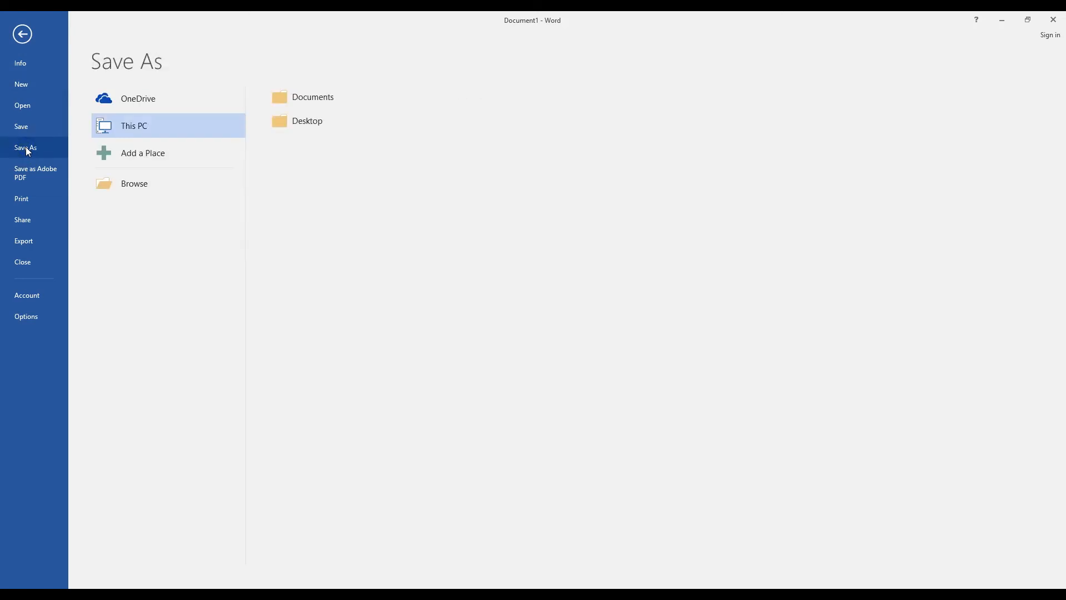
left_click(148, 183)
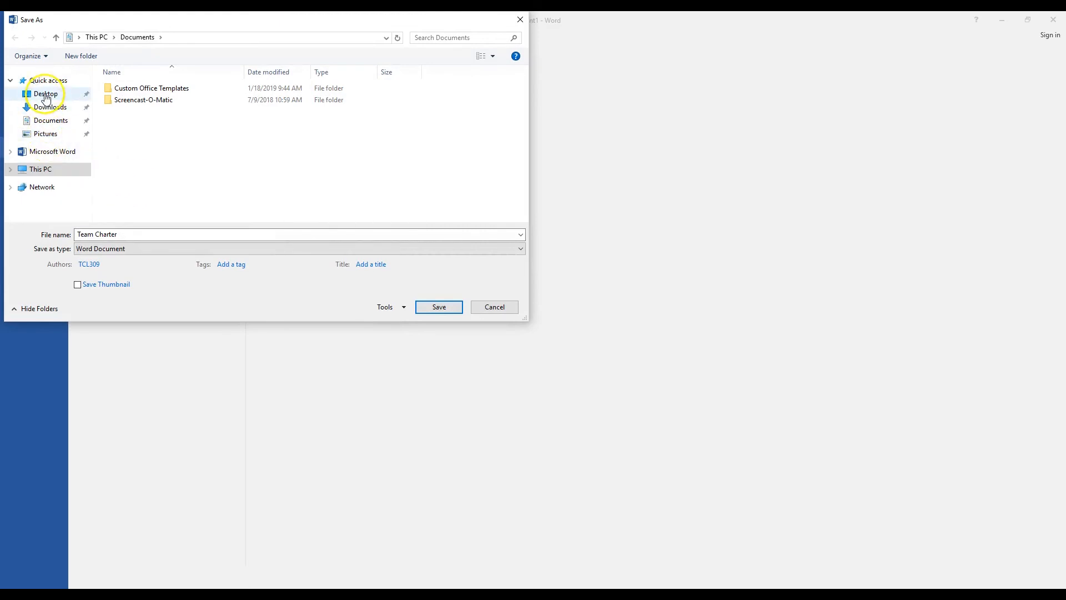
left_click(45, 95)
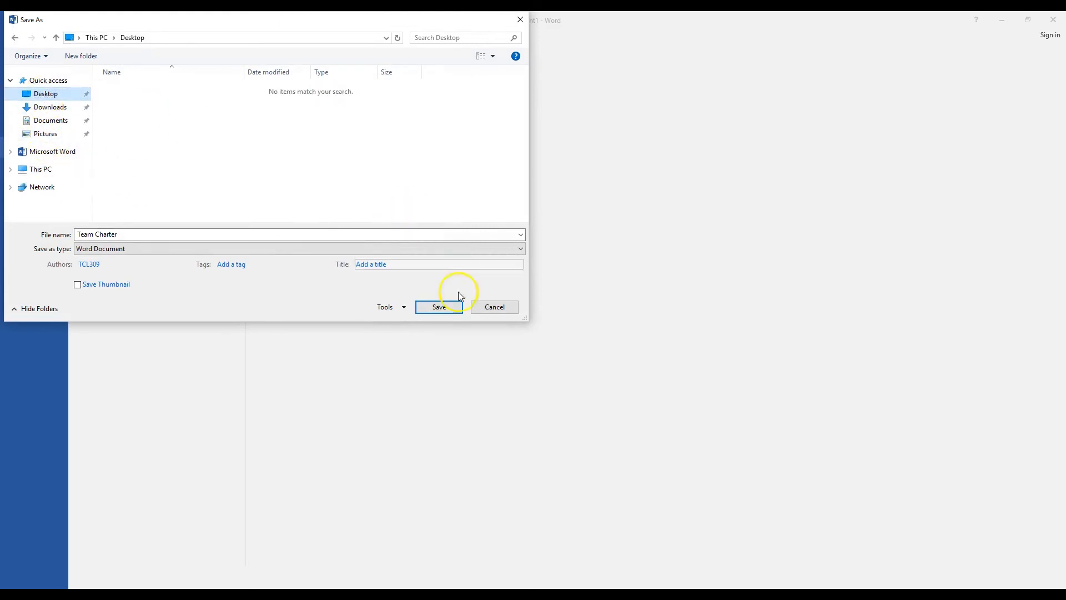
left_click(439, 309)
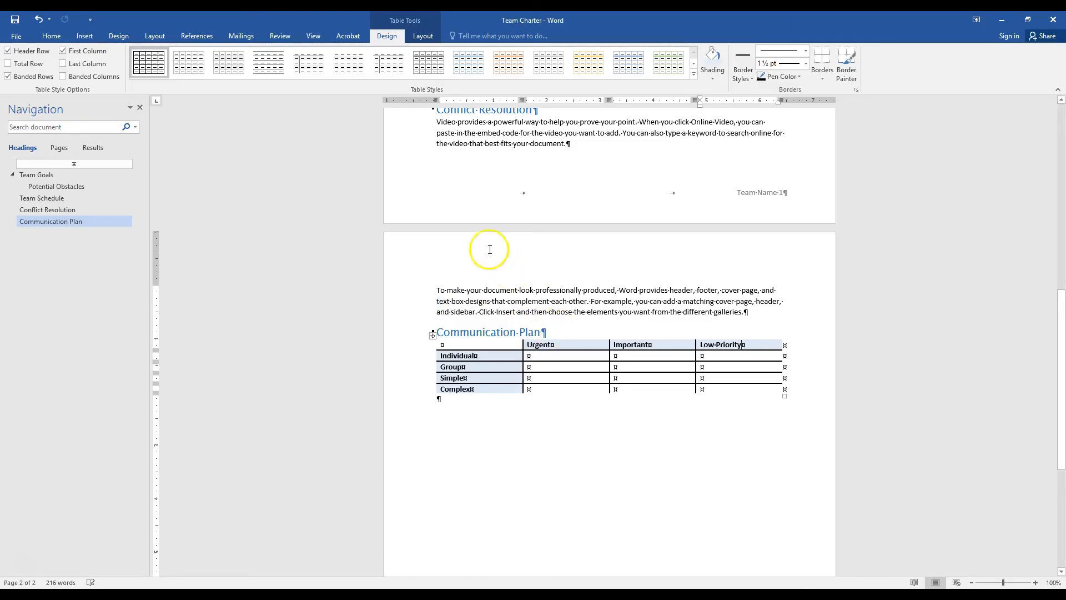
Save an Adobe PDF copy of the document to the Desktop under the file name Team Charter
left_click(17, 36)
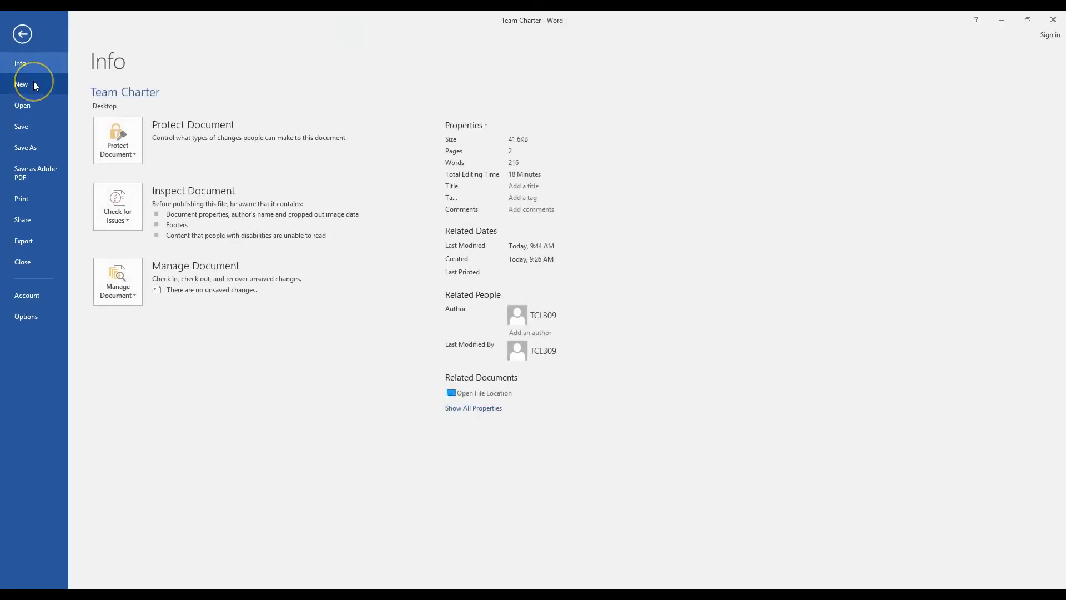
left_click(31, 175)
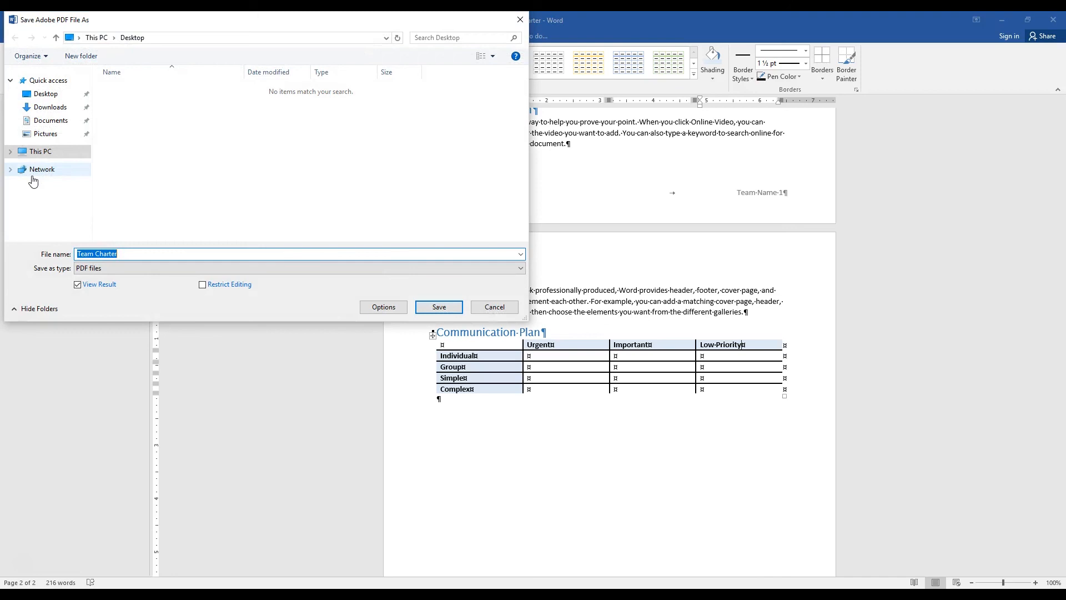
left_click(439, 307)
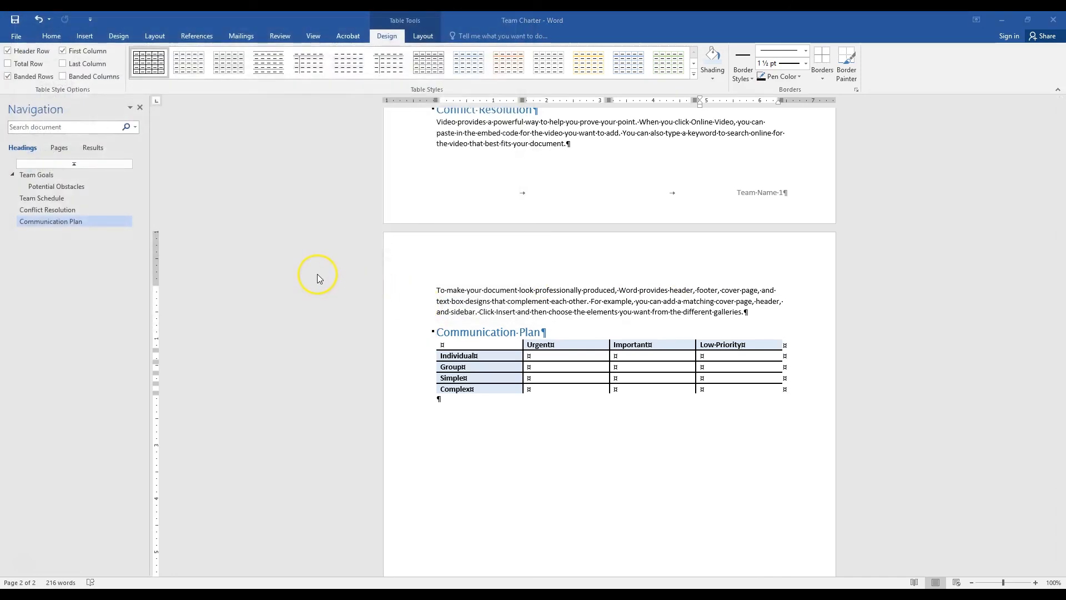